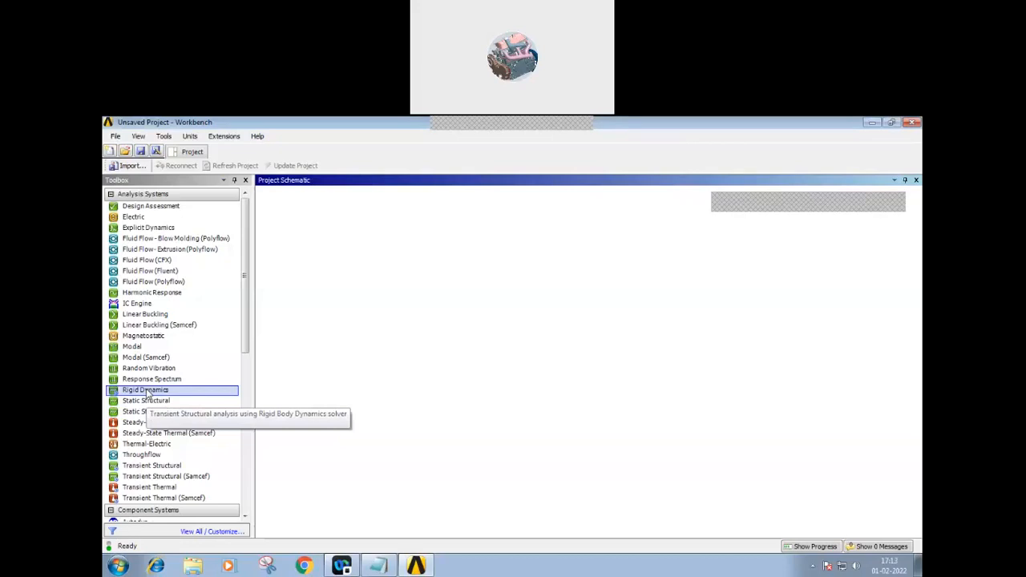
Add a Rigid Dynamics analysis system to the project and choose Metric (kg,mm,s,°C,mA,N,mV) as the project units.
double_click(145, 391)
click(379, 329)
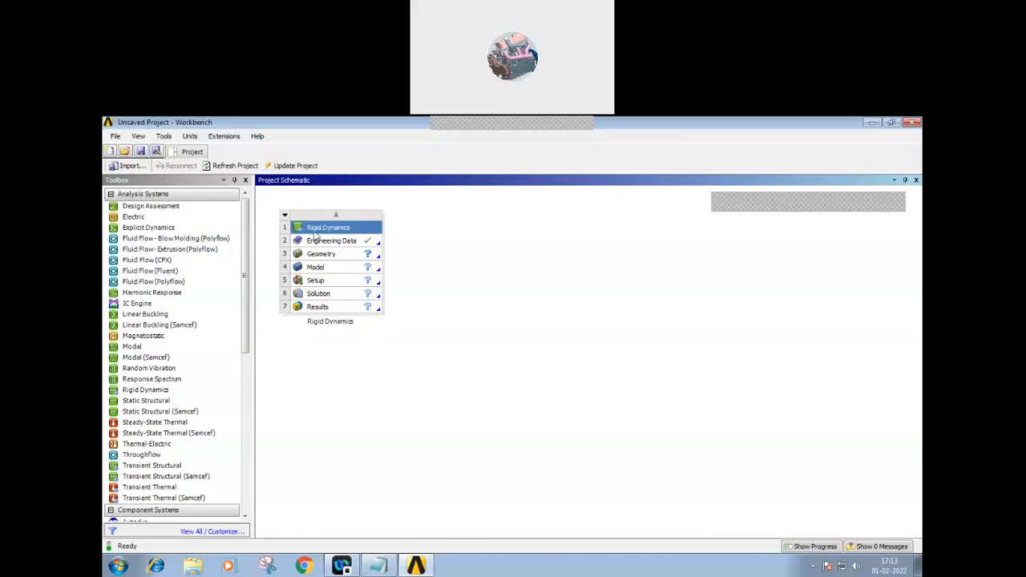
click(190, 136)
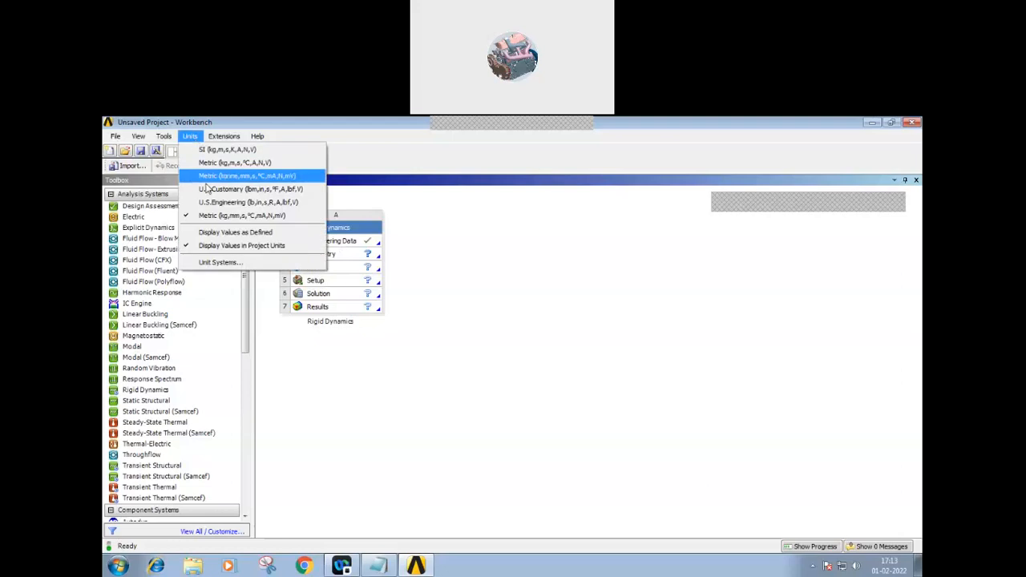
click(261, 208)
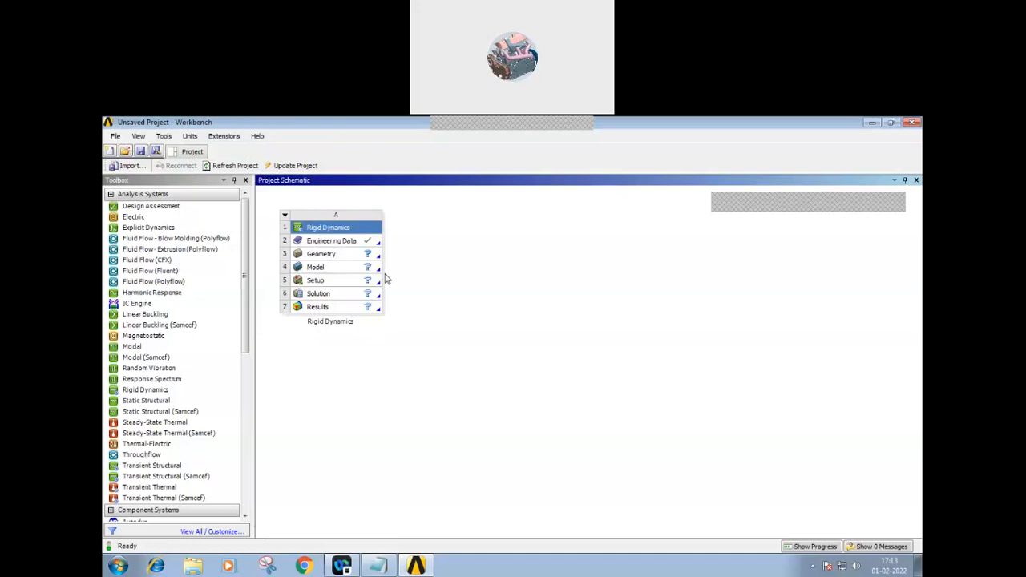
Import link1.stp from the temp\joint_load folder as the geometry of the Rigid Dynamics system.
click(346, 255)
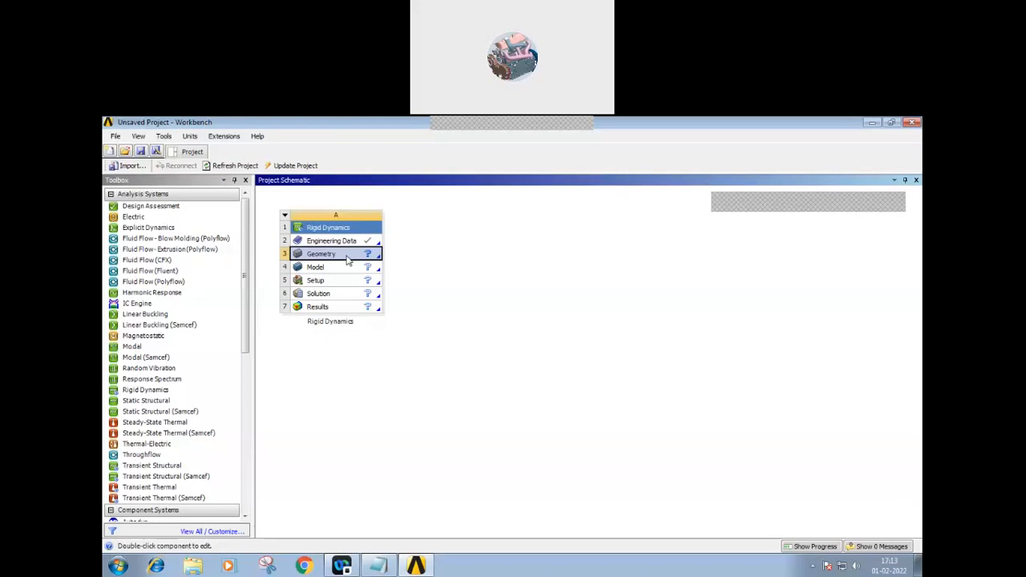
right_click(347, 259)
mouse_move(381, 278)
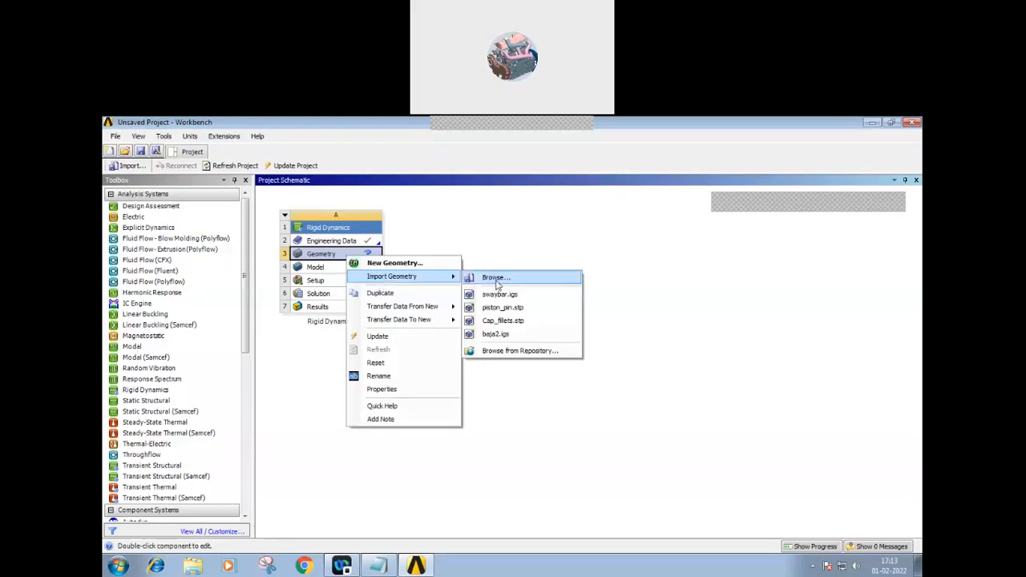
click(496, 279)
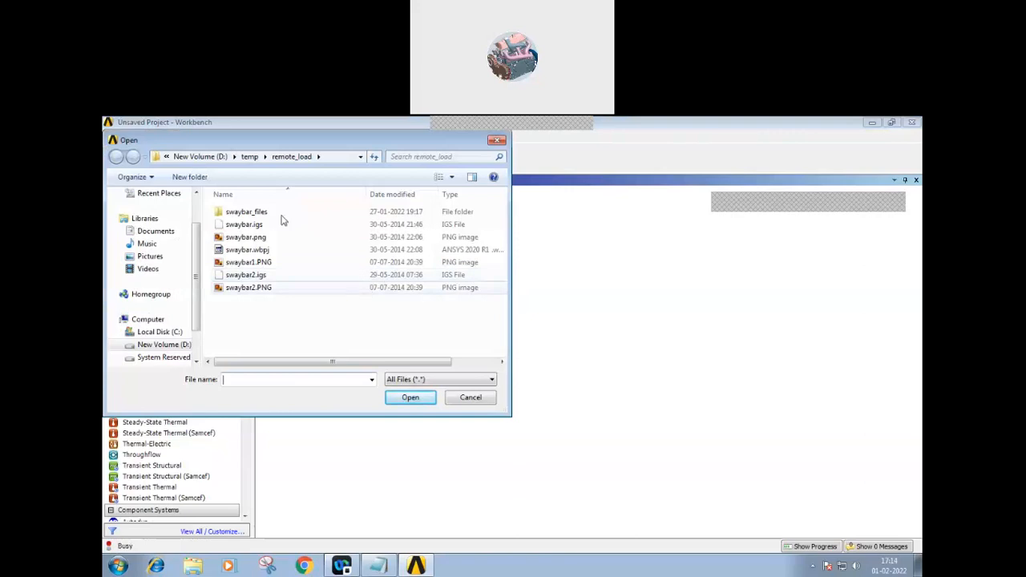
click(249, 158)
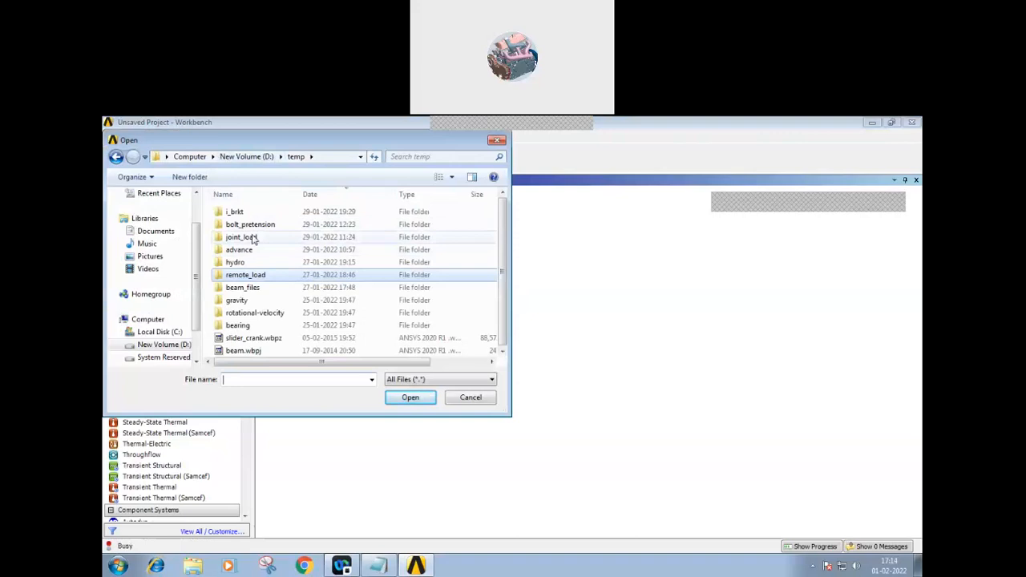
double_click(253, 238)
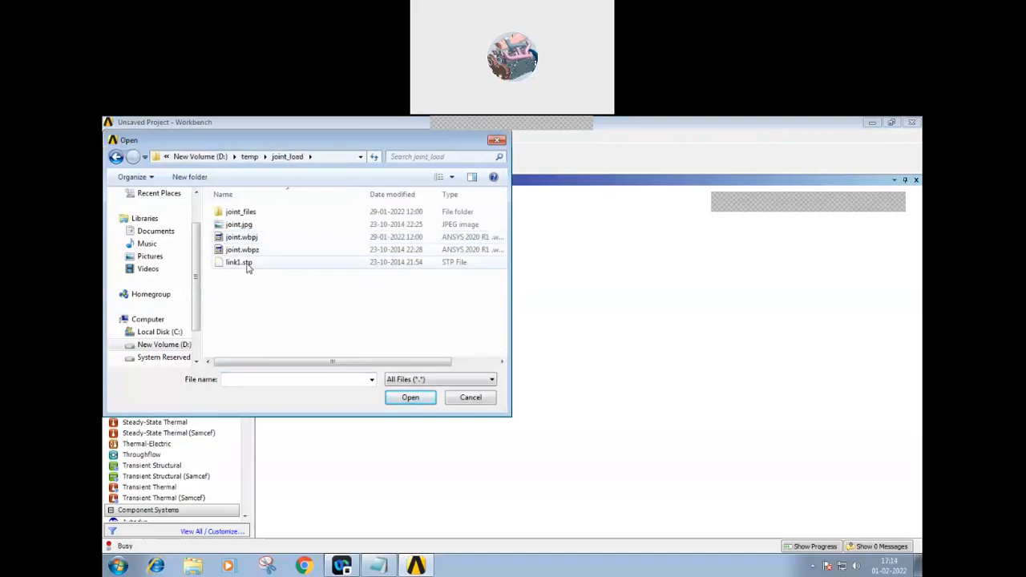
click(247, 267)
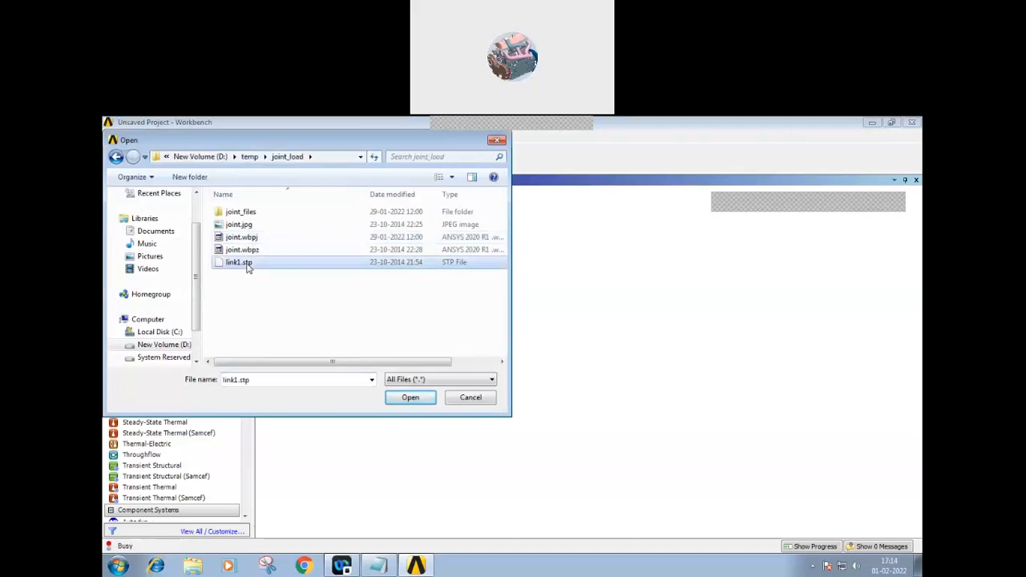
click(412, 399)
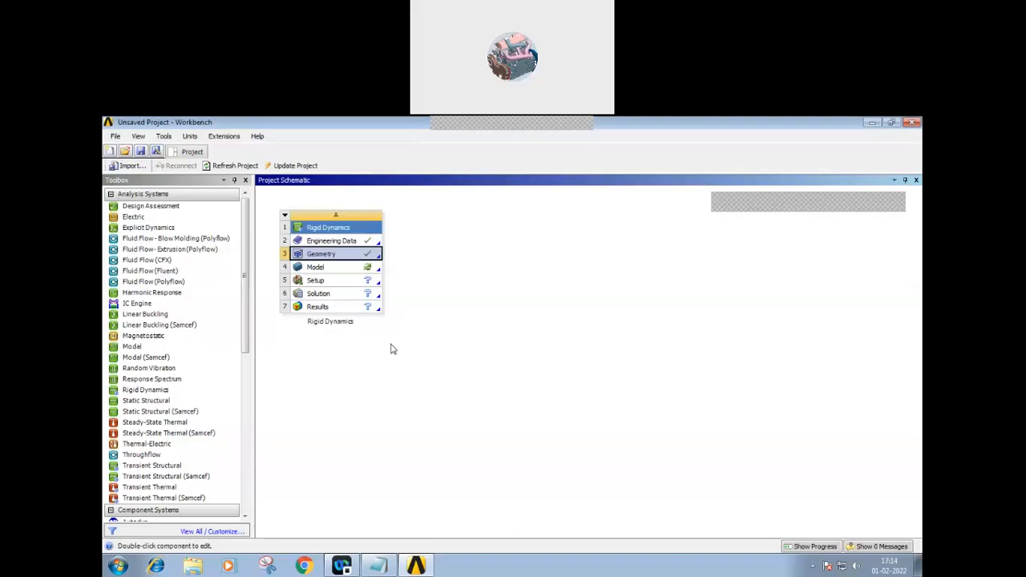
Open the Rigid Dynamics model in Mechanical and display its coordinate systems on the link.
click(360, 270)
double_click(360, 270)
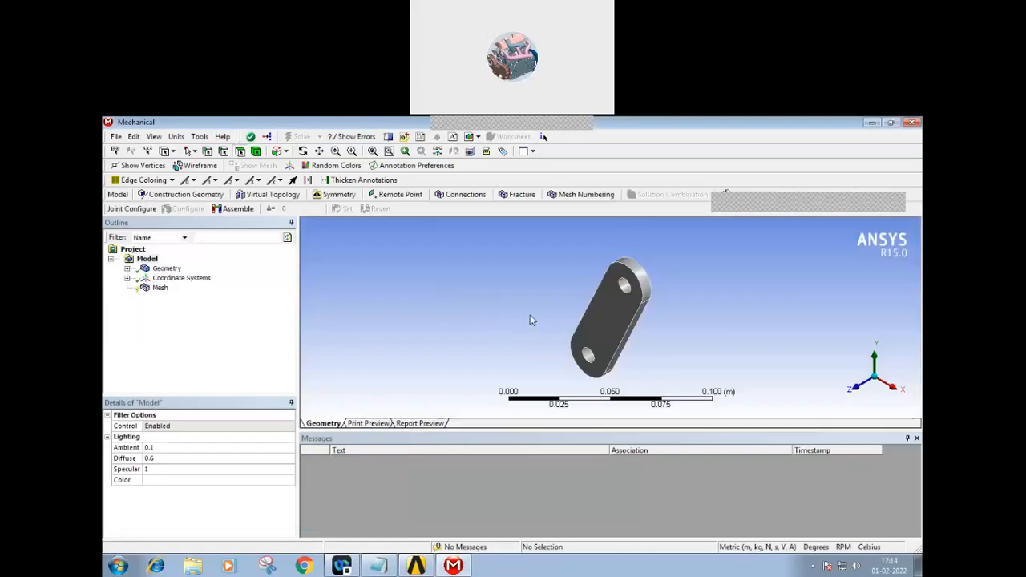
click(191, 278)
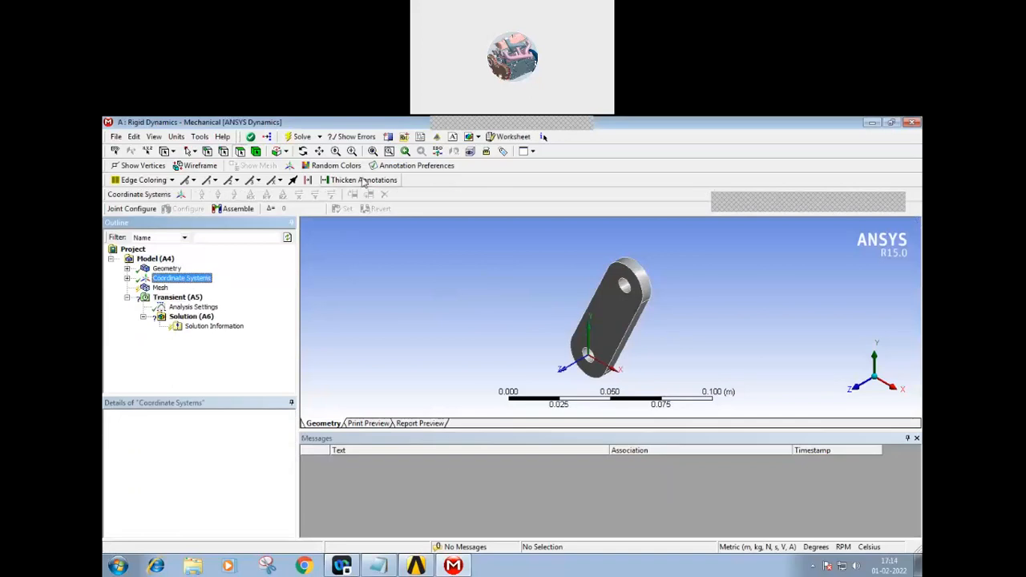
click(303, 151)
drag(531, 328, 406, 313)
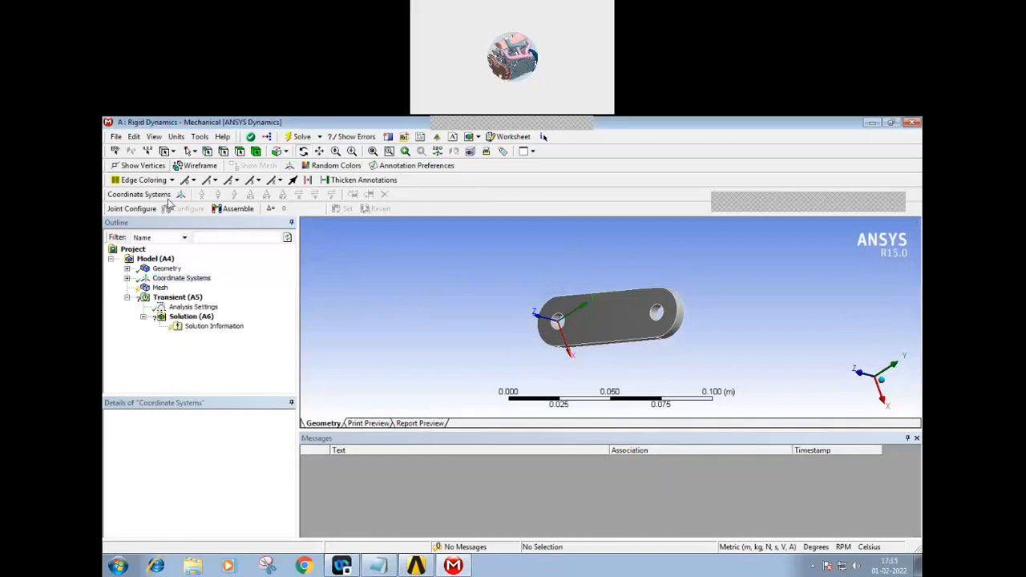
Insert a Connections object under the model and add a joint to it.
click(158, 258)
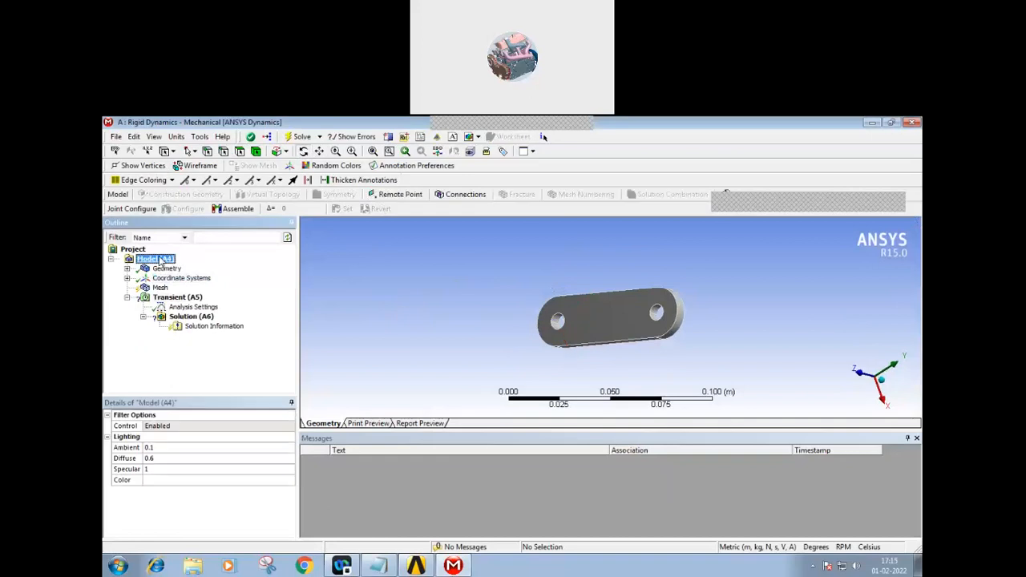
right_click(159, 261)
mouse_move(293, 265)
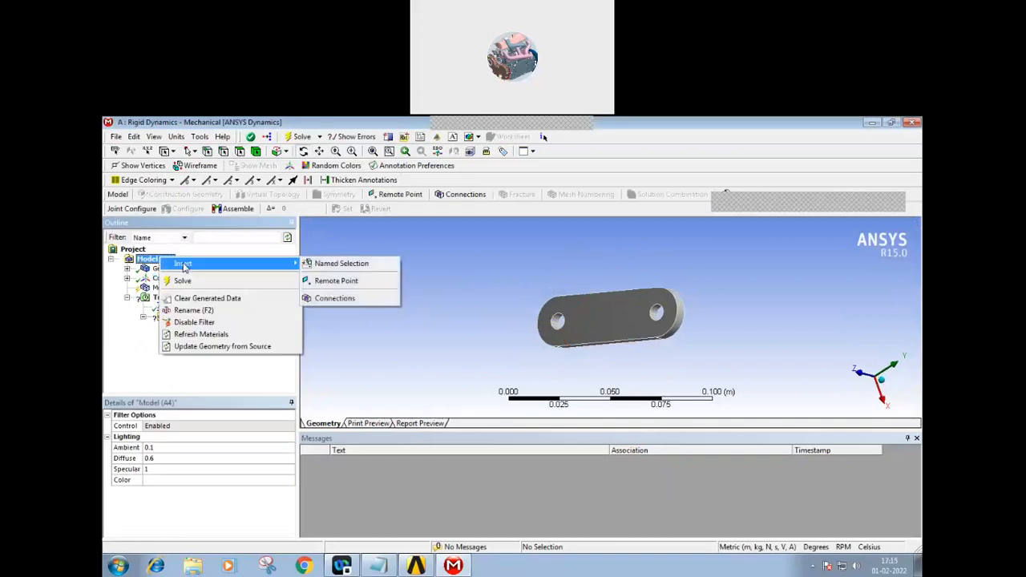
click(334, 298)
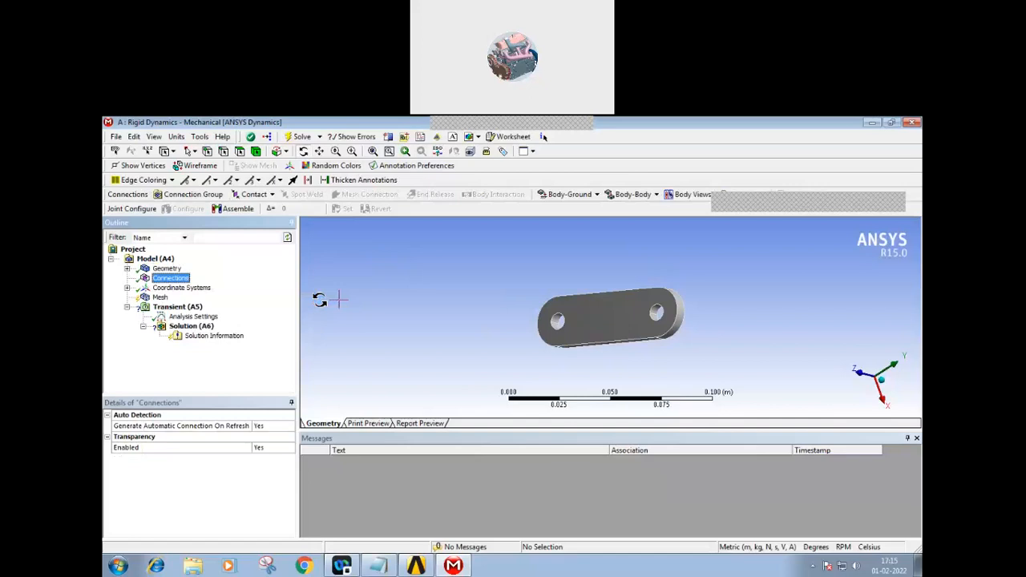
click(173, 278)
right_click(178, 282)
mouse_move(202, 286)
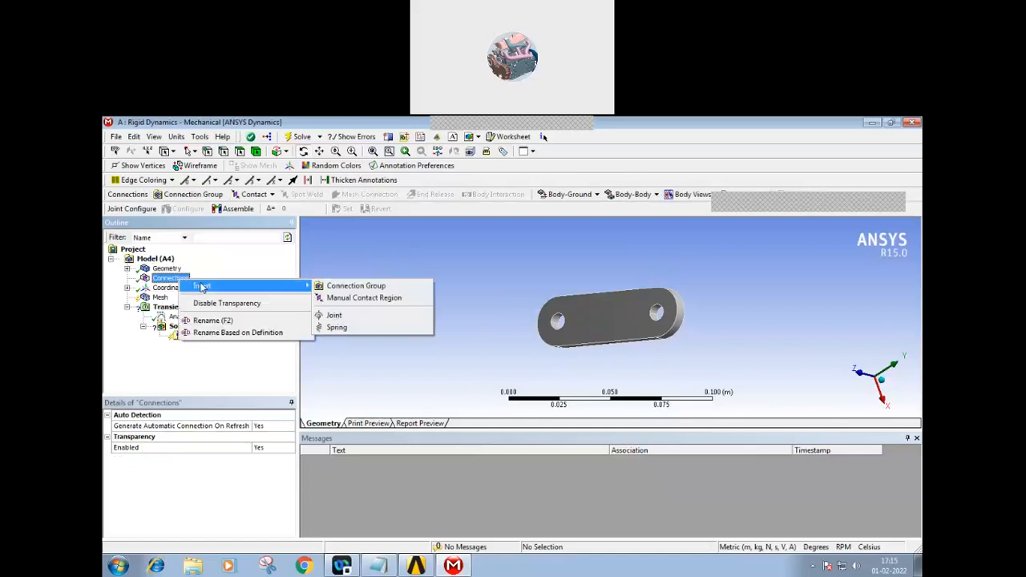
click(332, 317)
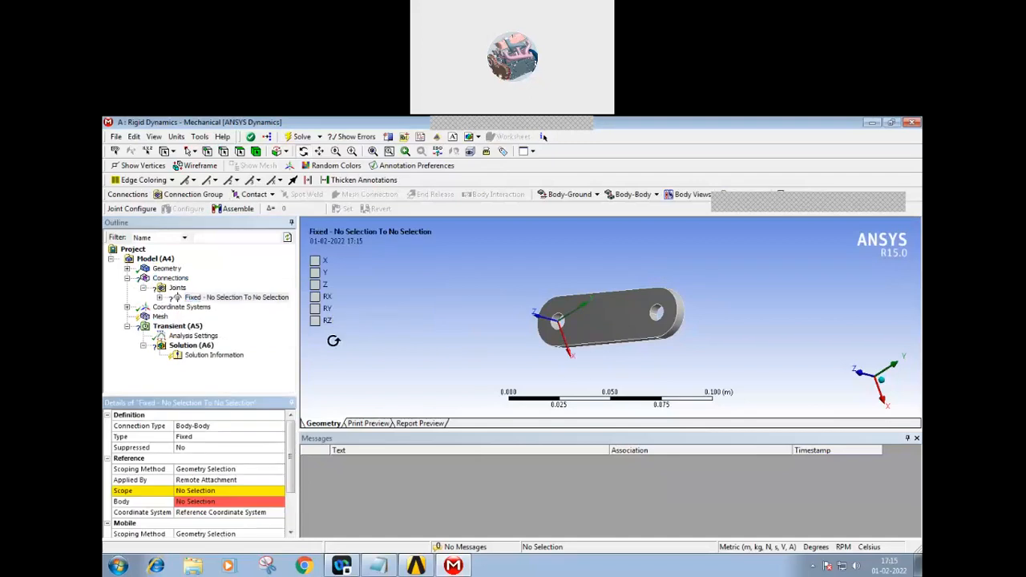
Set the joint's connection type to Body-Ground and its type to Revolute.
click(225, 428)
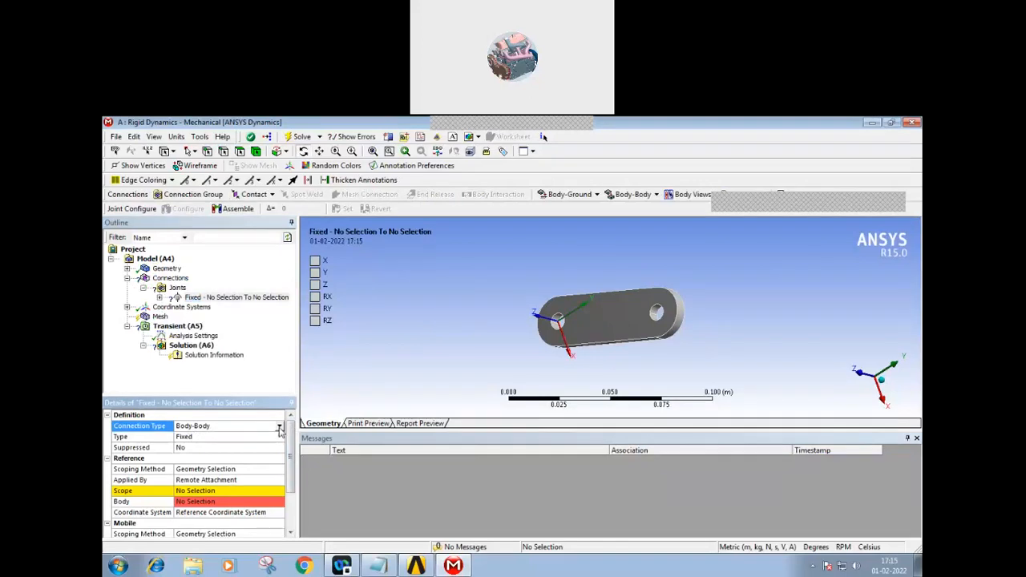
click(279, 429)
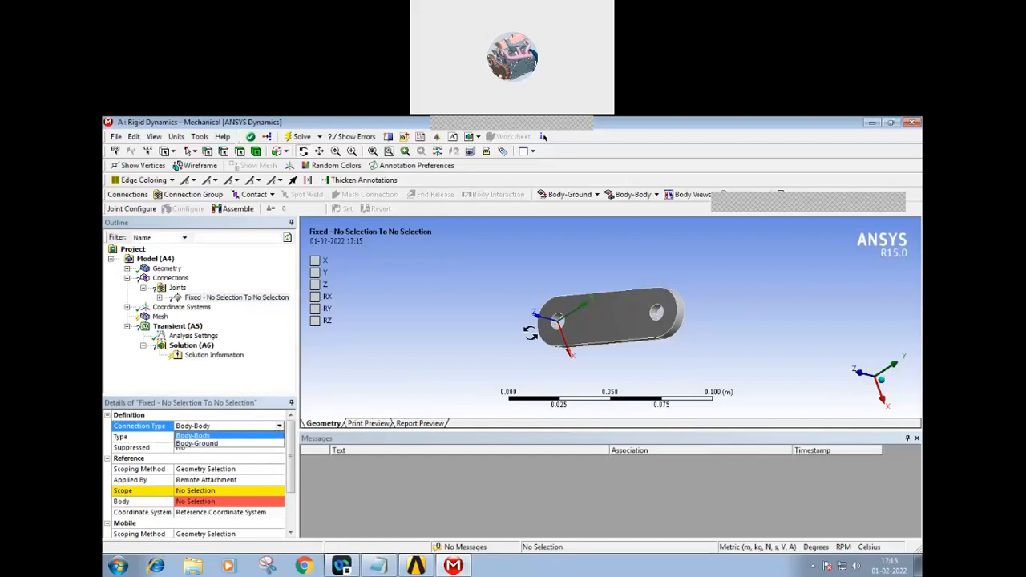
click(214, 445)
click(204, 438)
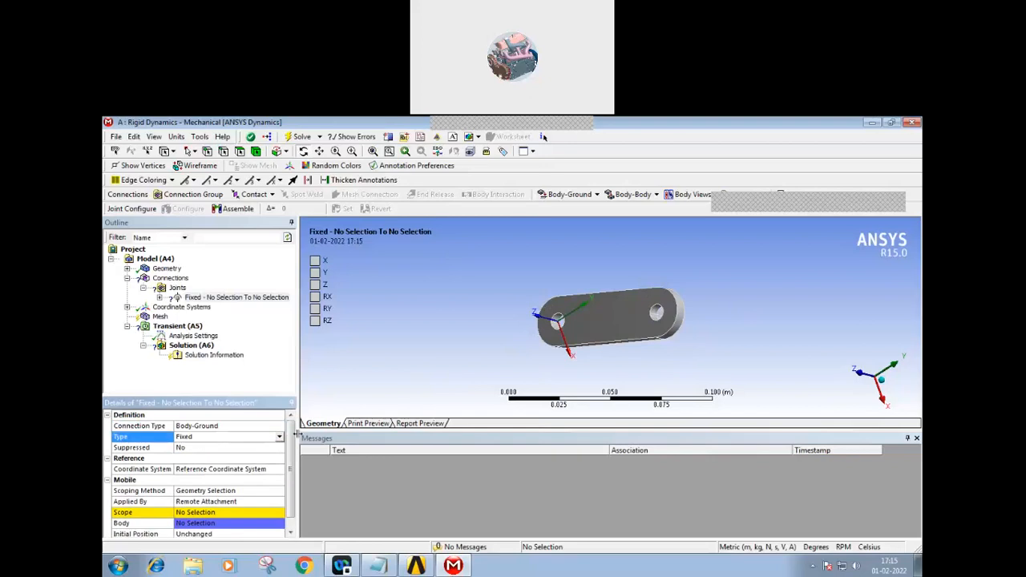
click(279, 437)
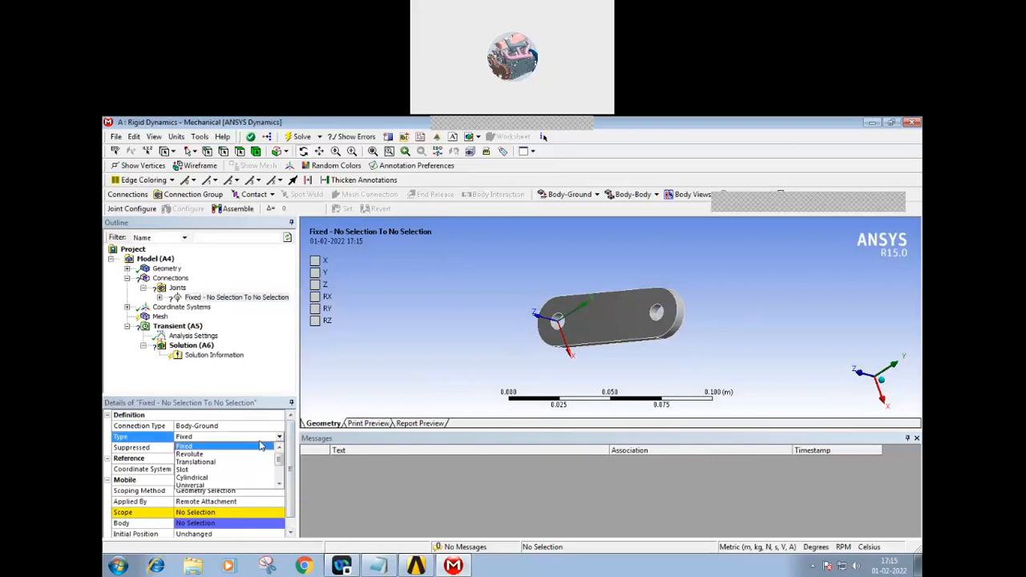
click(190, 453)
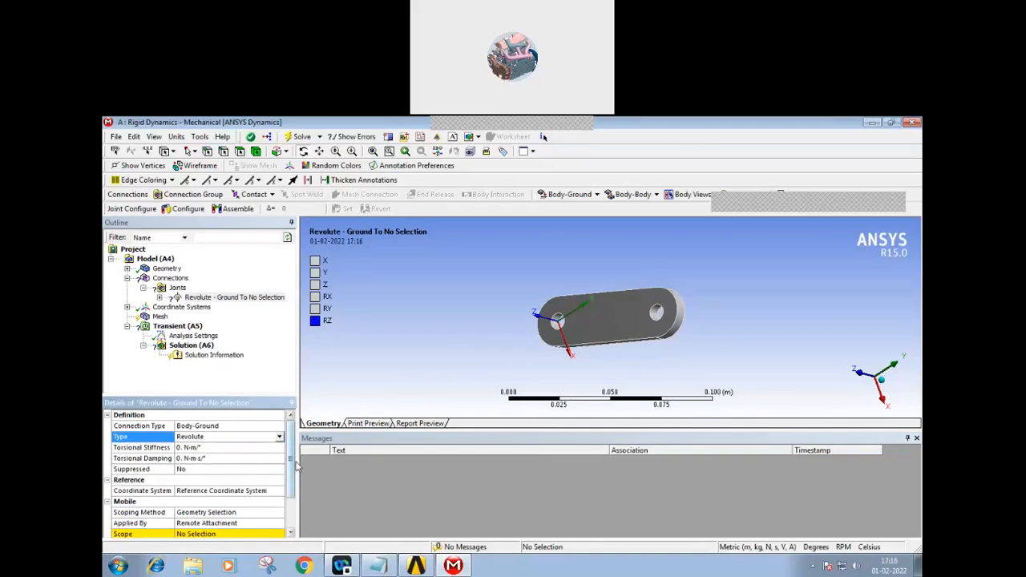
Scope the revolute joint's mobile side to the two inner cylindrical faces of the hole at the link's lower end.
scroll(293, 467, down, 2)
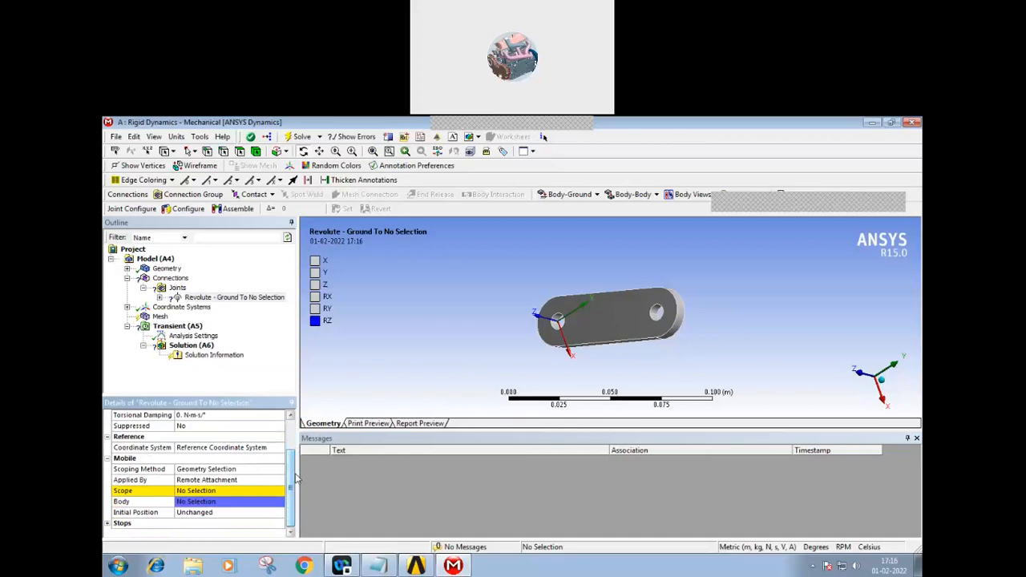
click(199, 493)
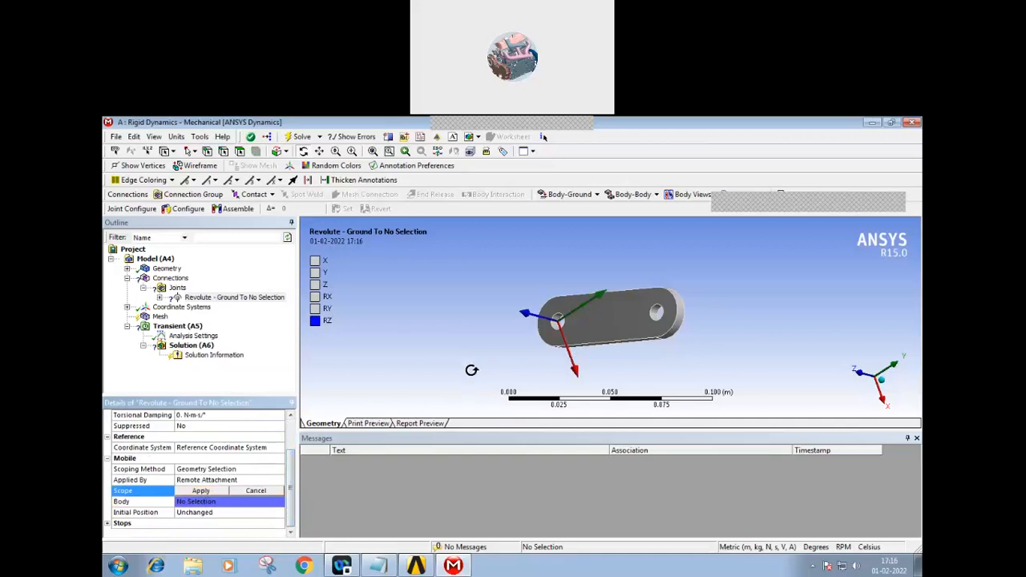
drag(492, 353, 497, 312)
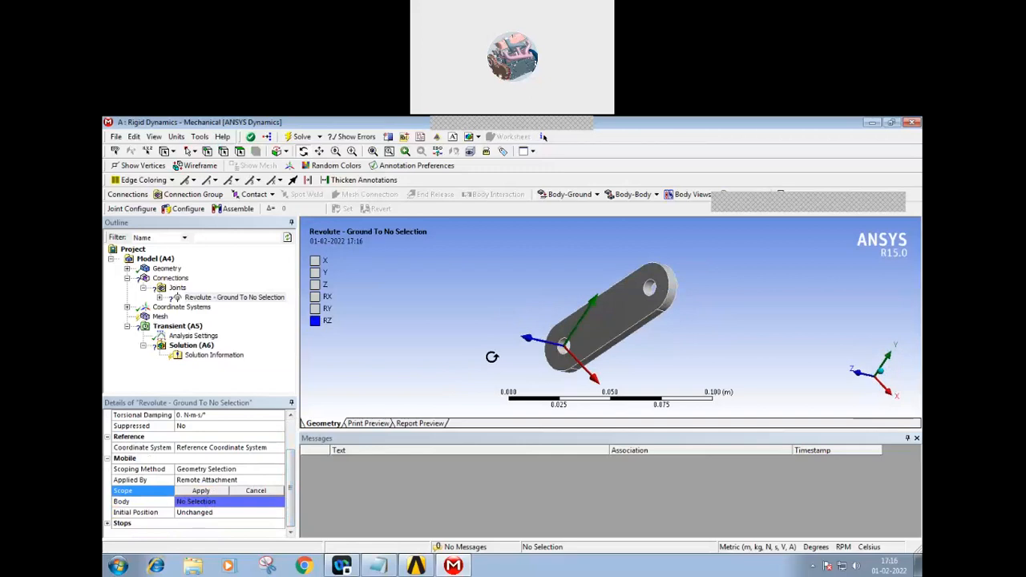
click(239, 153)
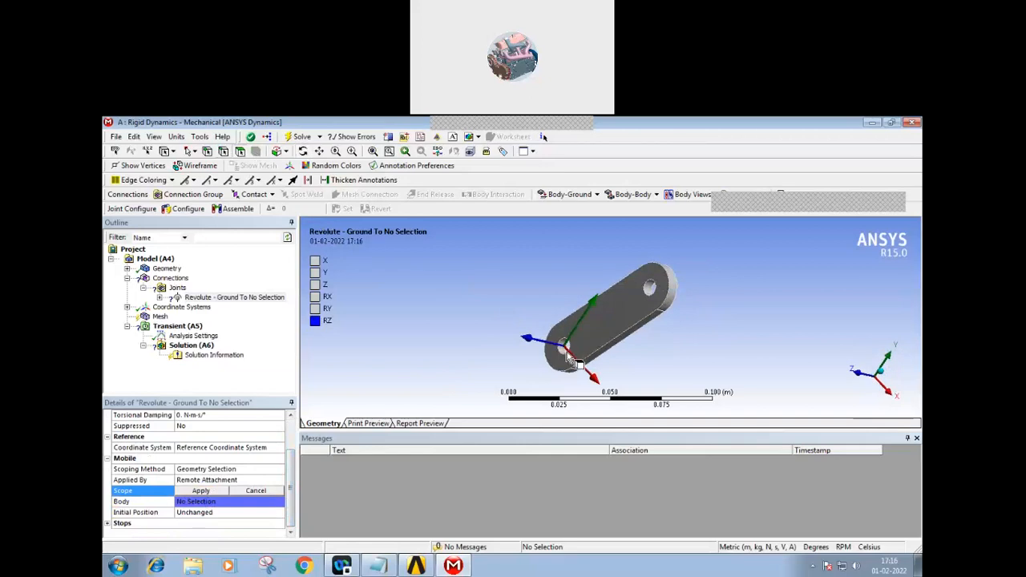
click(565, 353)
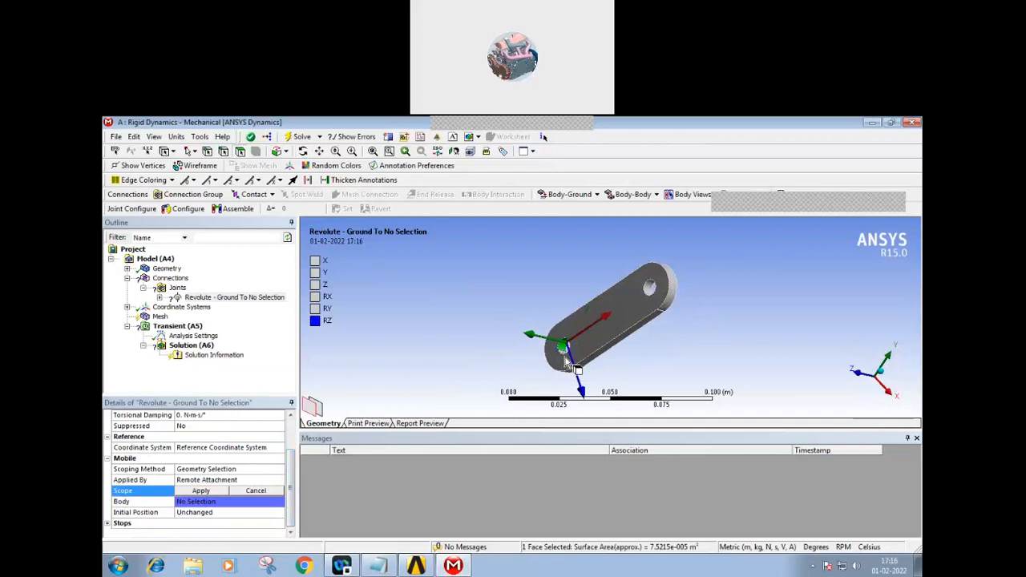
mouse_move(588, 358)
middle_down()
mouse_move(600, 360)
mouse_move(586, 362)
middle_up()
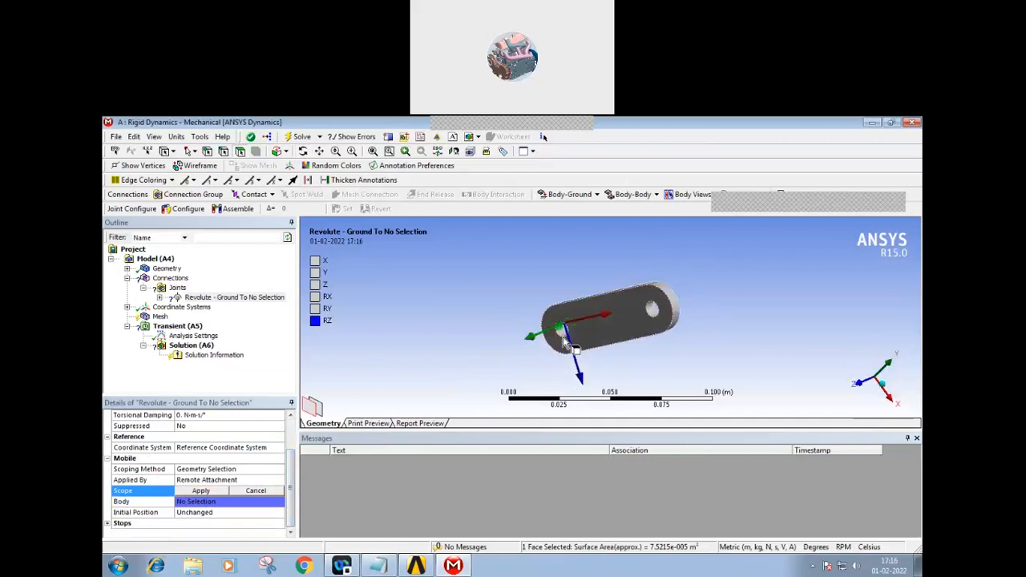
ctrl+click(562, 331)
middle_drag(525, 378, 523, 357)
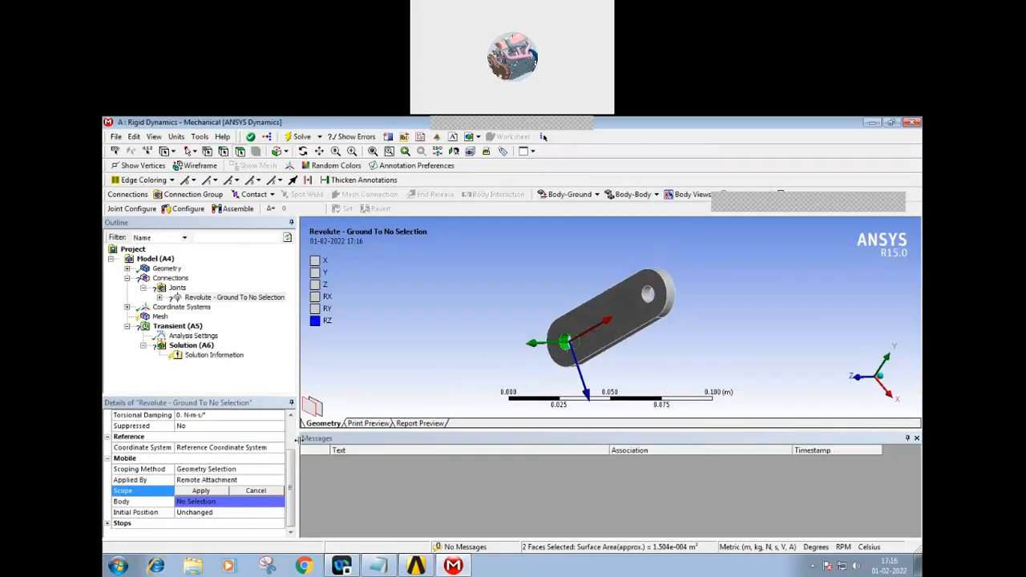
click(202, 491)
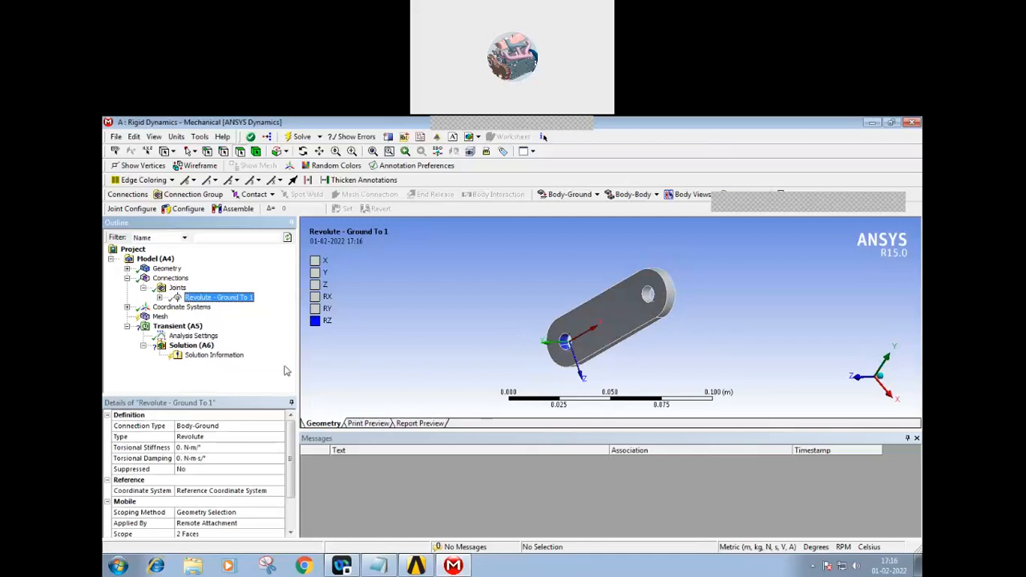
Set the principal axis of the revolute joint's reference coordinate system to Y.
click(159, 297)
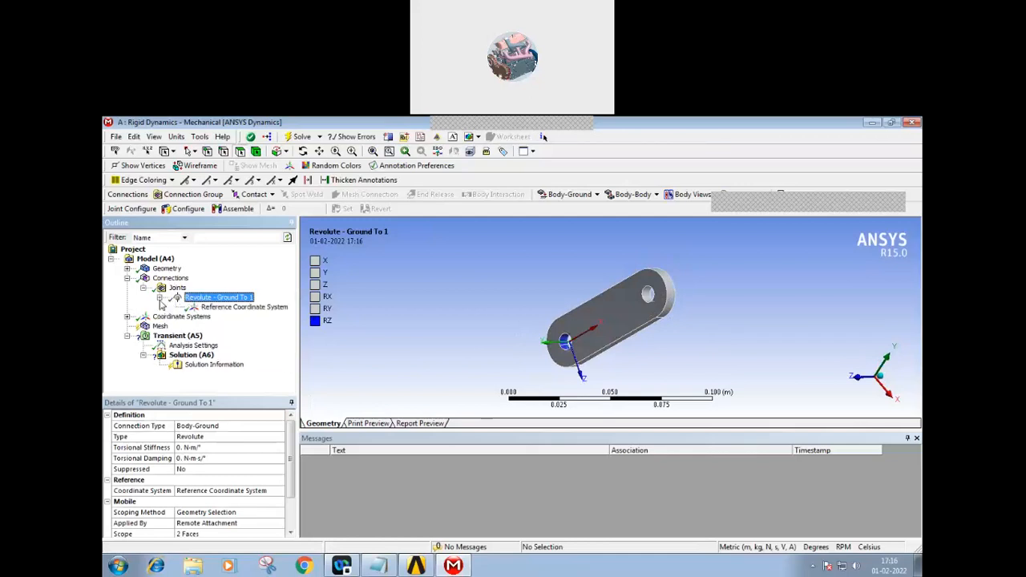
click(244, 307)
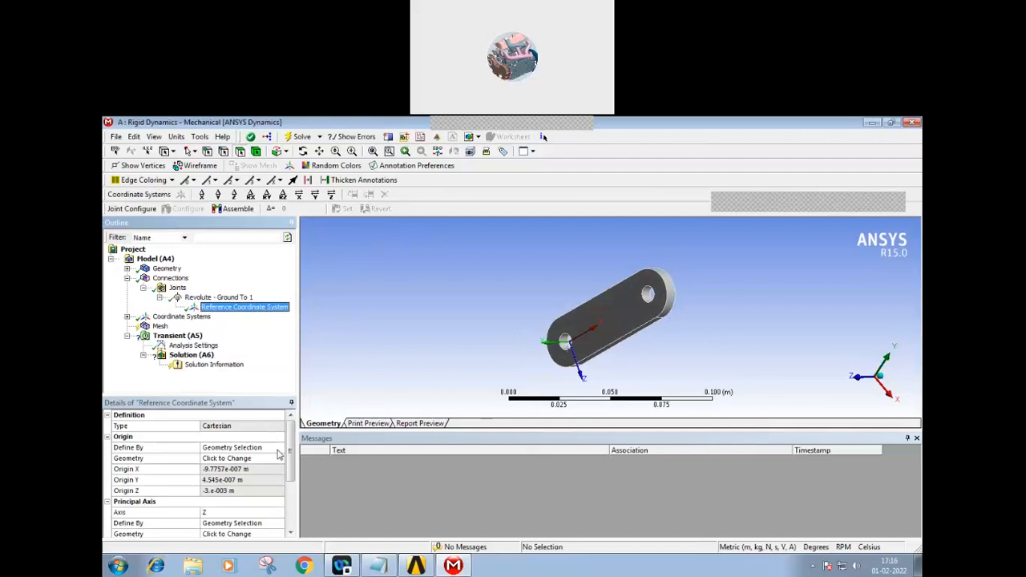
click(218, 513)
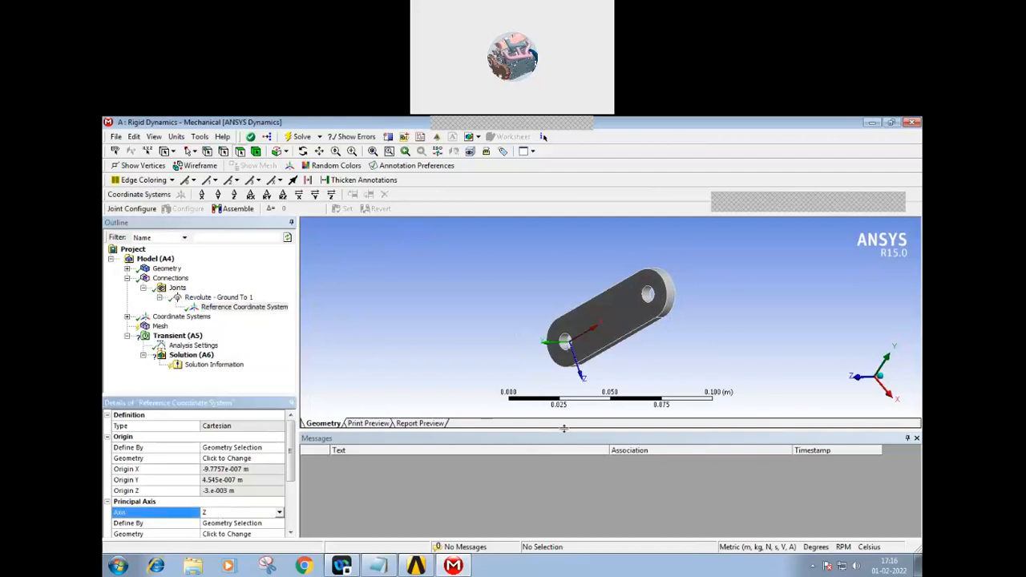
click(553, 350)
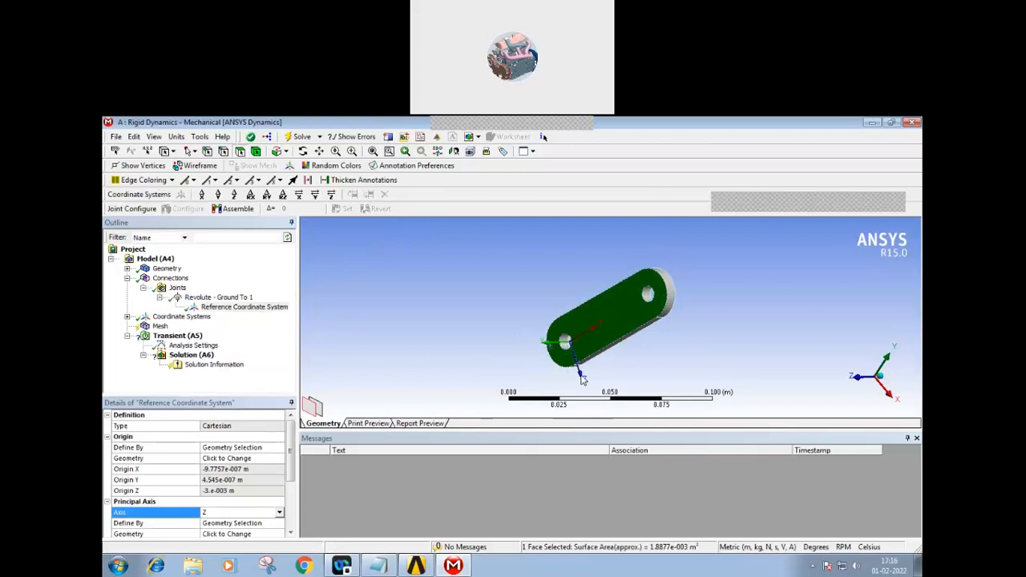
middle_drag(616, 351, 580, 361)
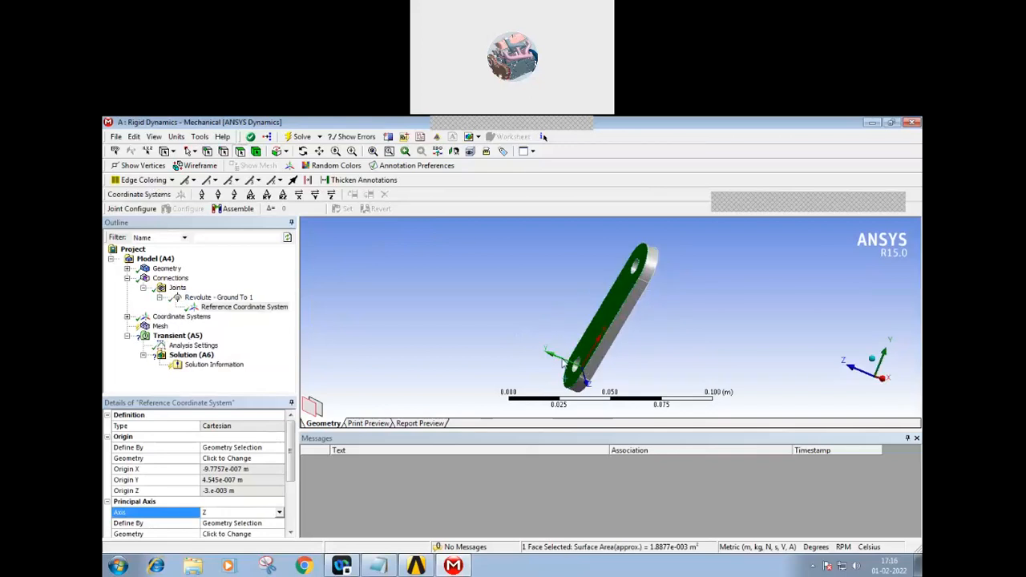
click(279, 513)
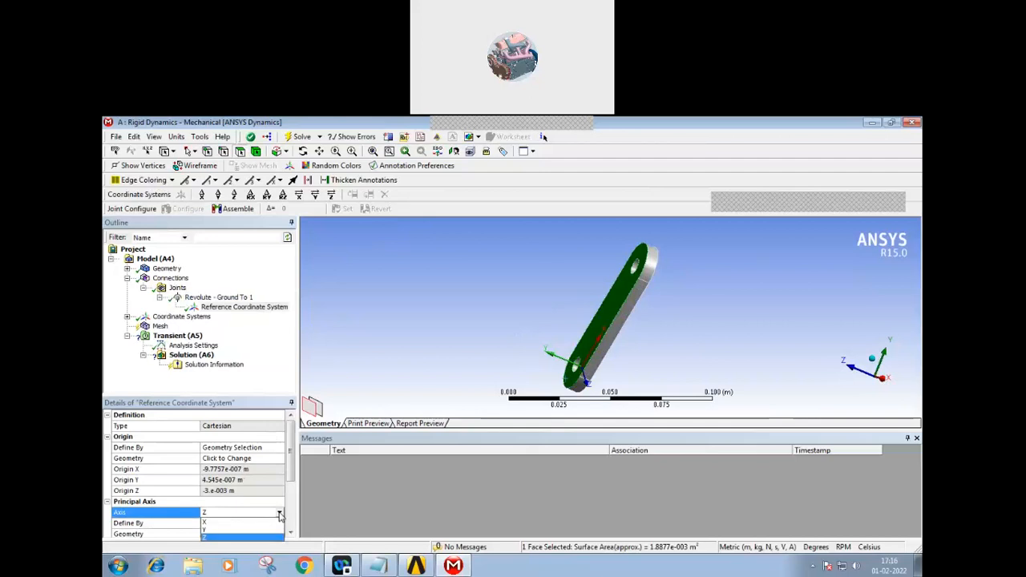
click(228, 530)
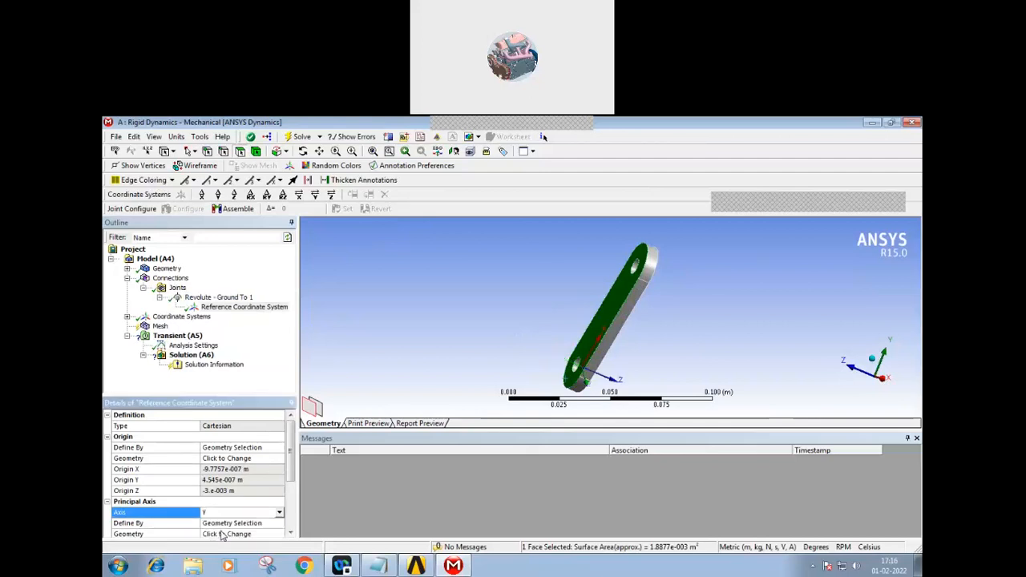
Examine the orientation of the joint's reference axes on the link and the remaining coordinate system settings.
middle_drag(530, 347, 429, 349)
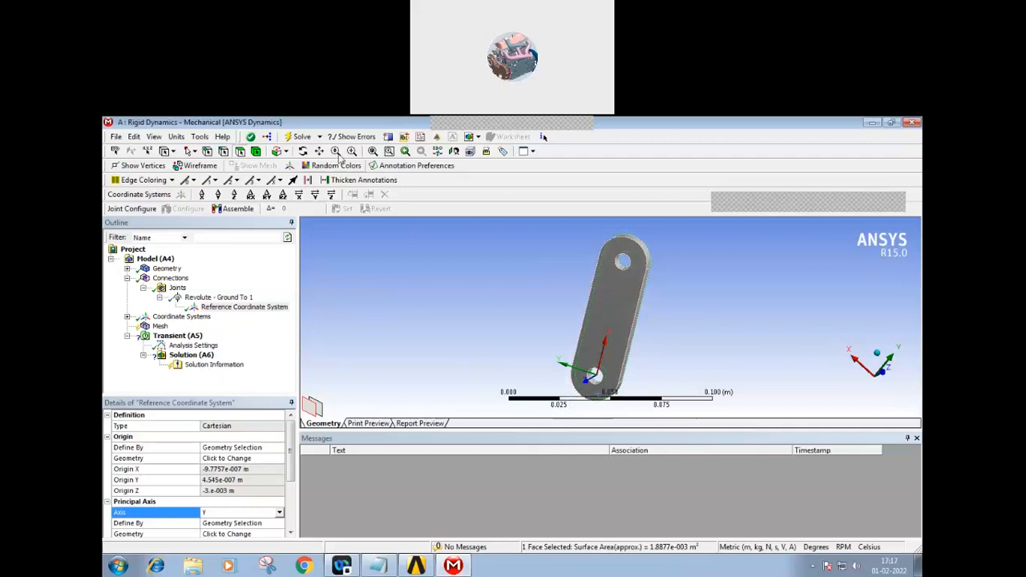
click(303, 150)
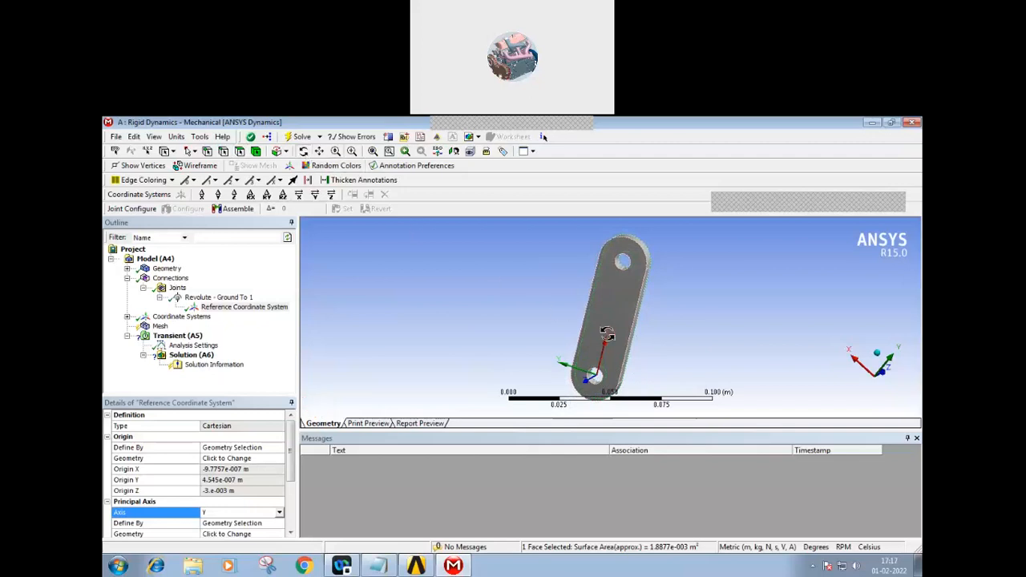
drag(607, 334, 614, 385)
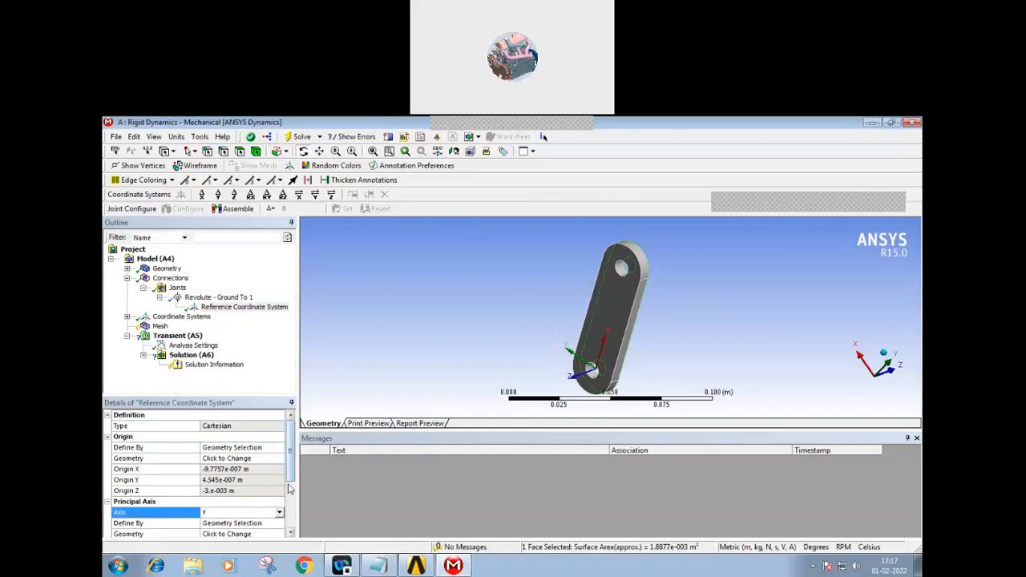
scroll(287, 473, down, 3)
scroll(286, 473, up, 1)
scroll(285, 473, up, 2)
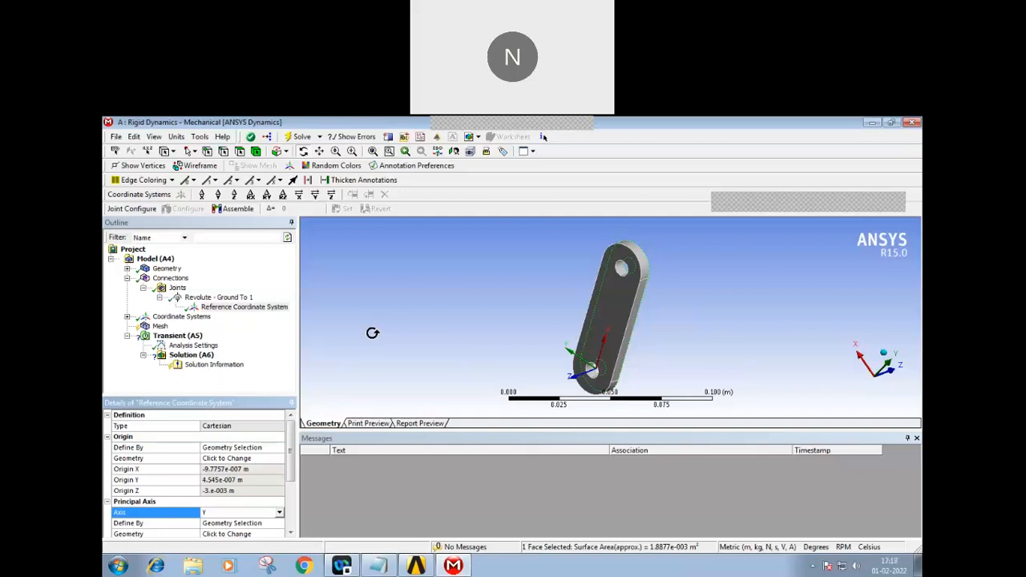
Insert a joint load under the Transient analysis and assign it to the Revolute - Ground To 1 joint.
click(183, 337)
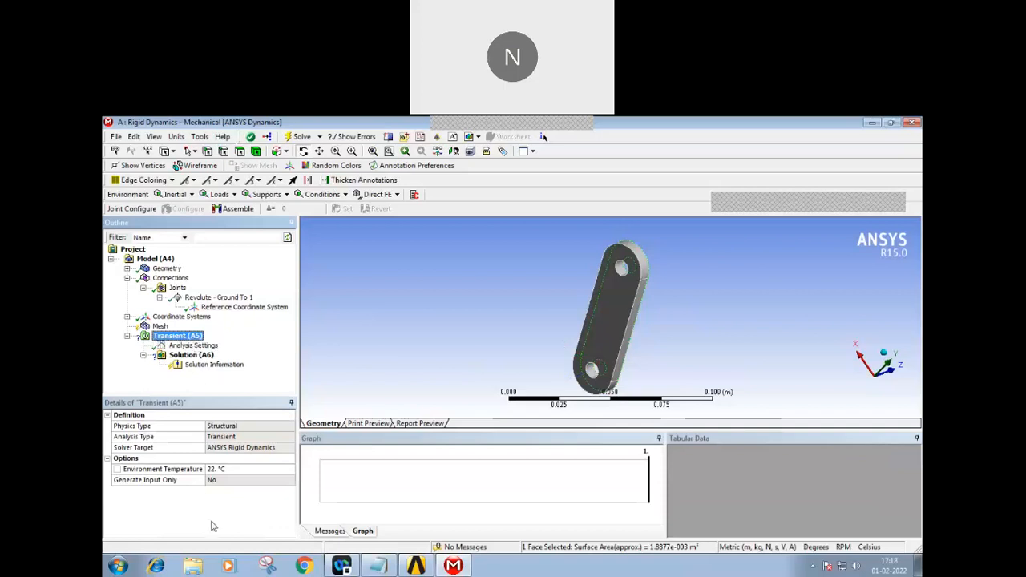
right_click(180, 338)
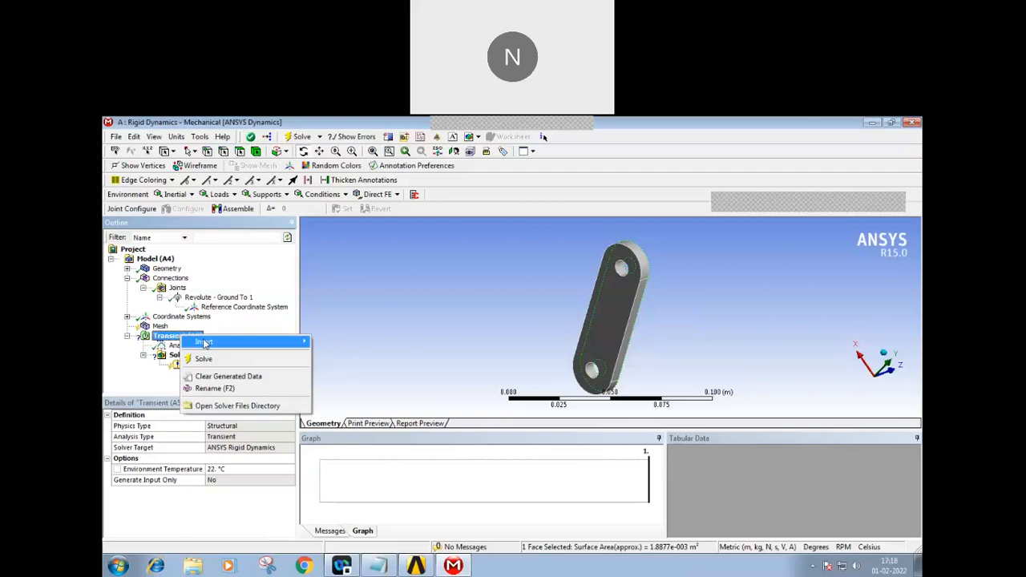
mouse_move(204, 342)
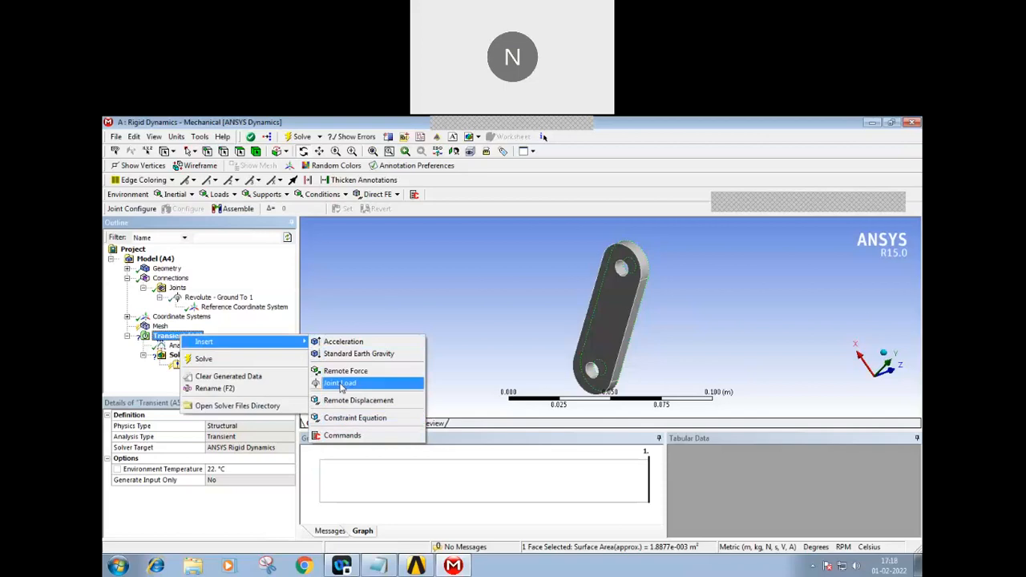
click(341, 384)
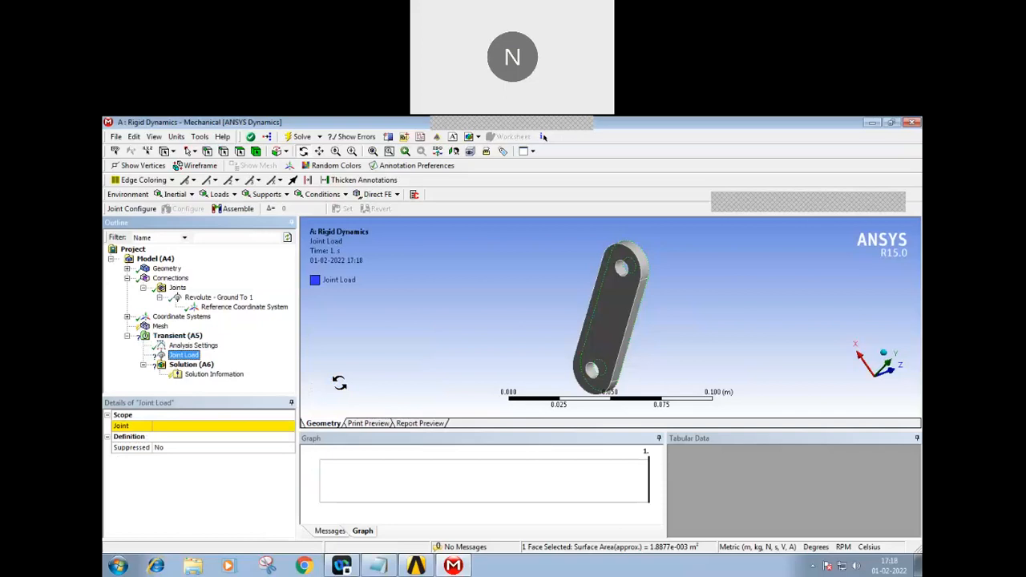
click(289, 428)
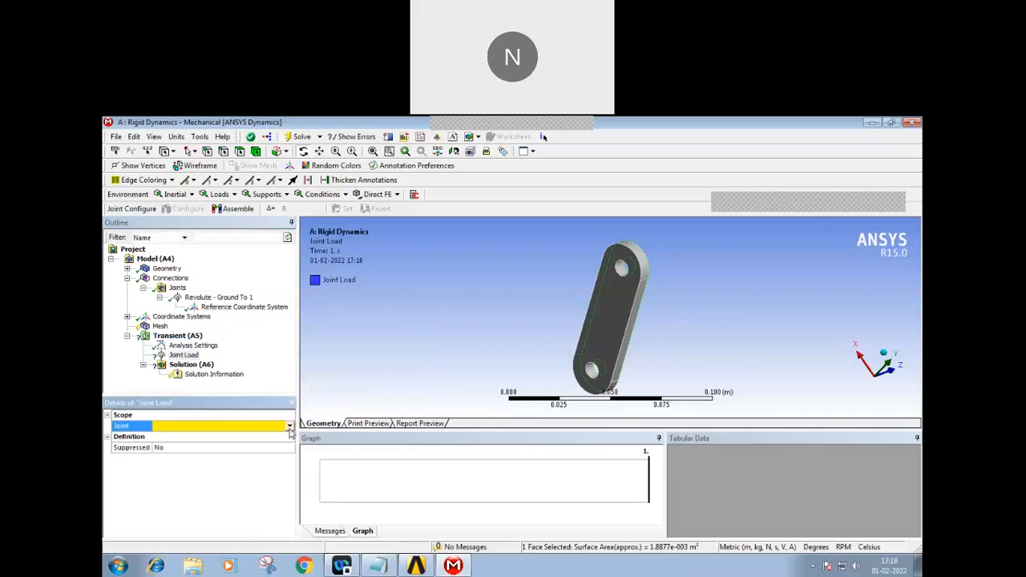
click(290, 428)
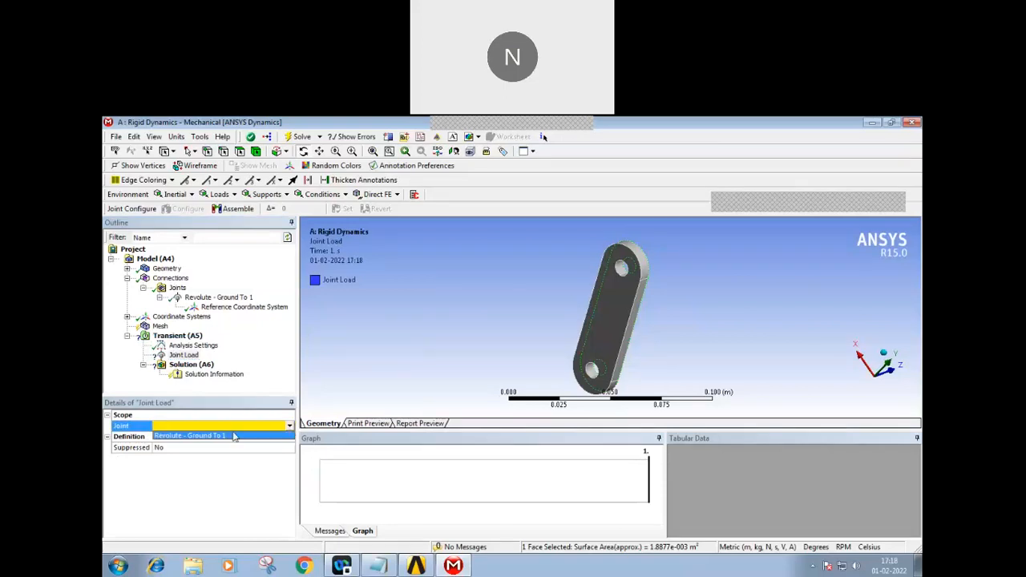
click(181, 436)
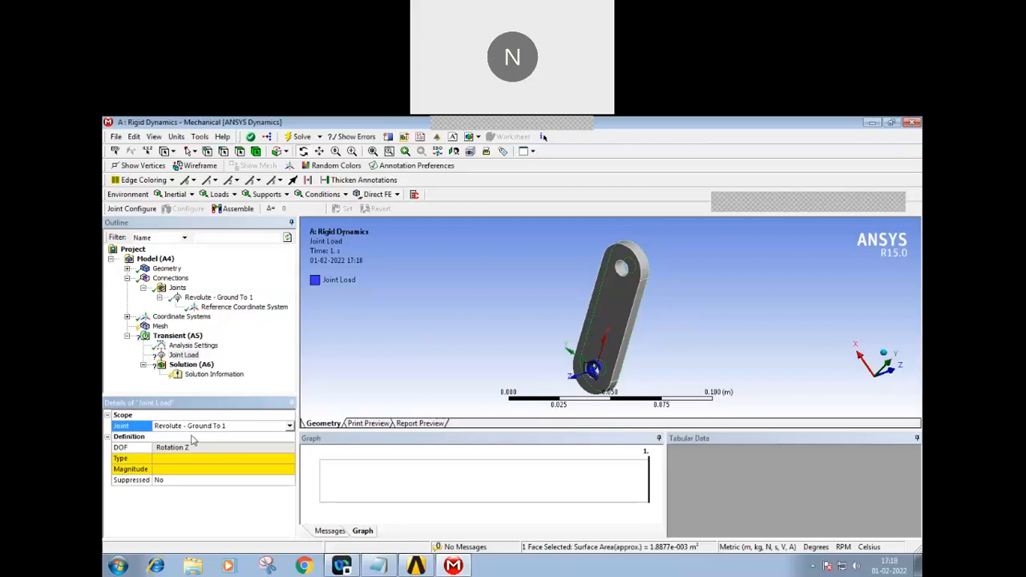
Set the joint load's type to Rotational Velocity.
click(213, 463)
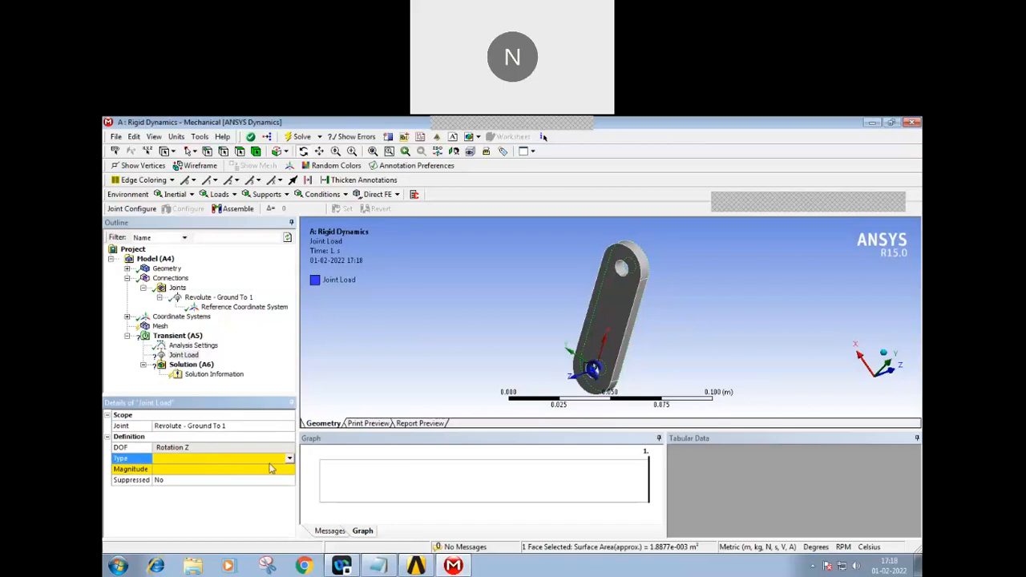
click(290, 460)
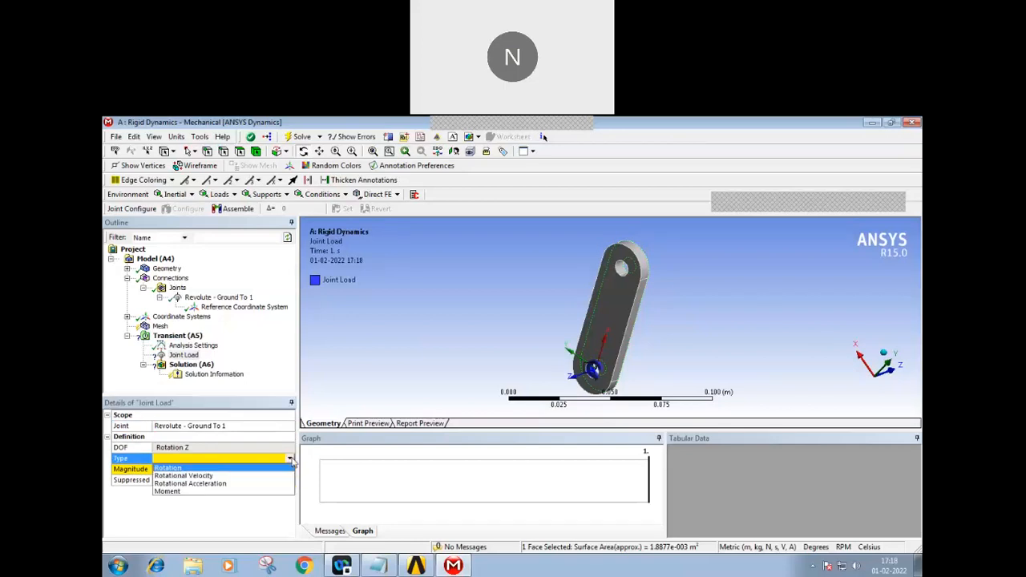
click(206, 476)
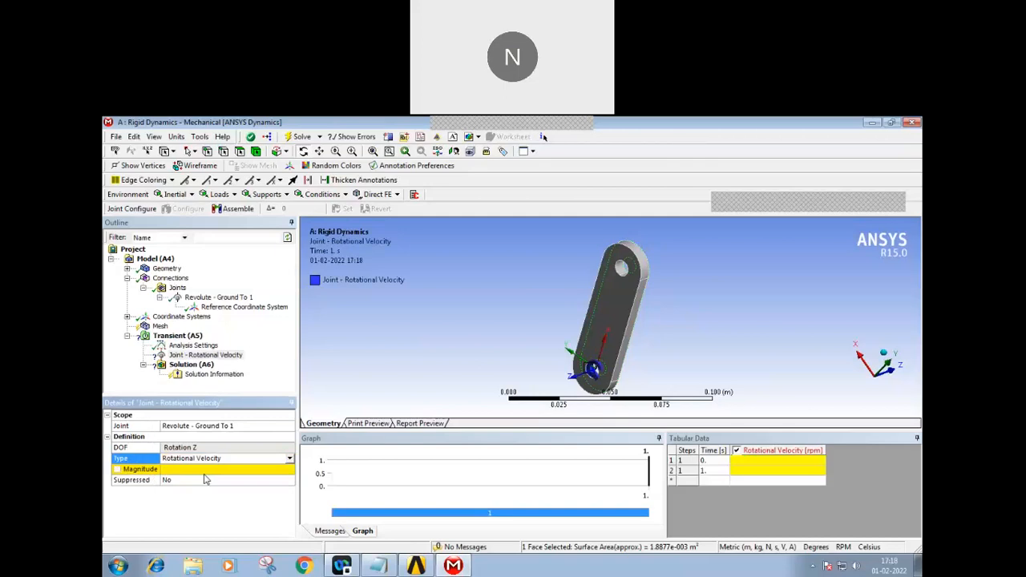
click(253, 470)
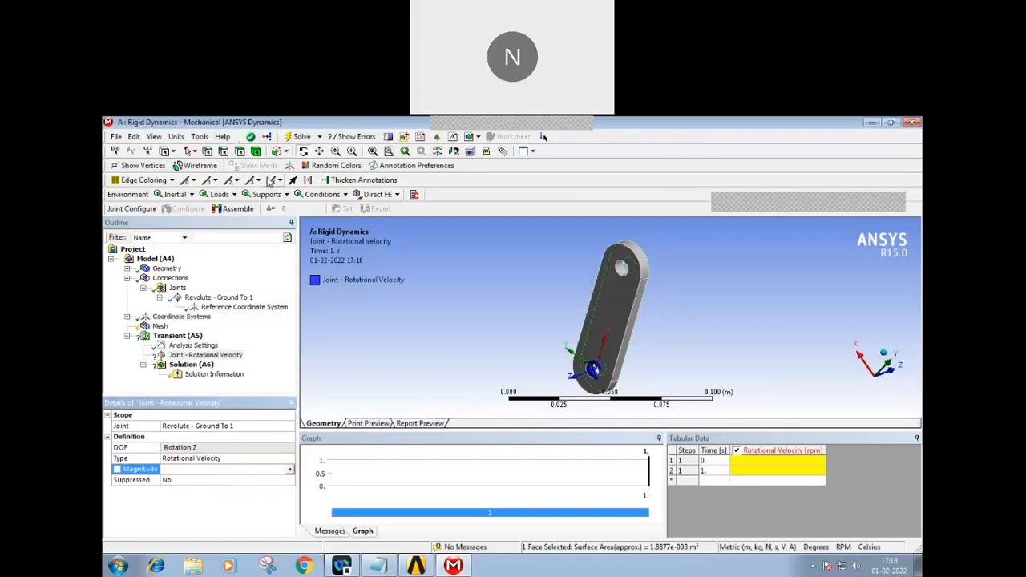
Change the unit system to U.S. Customary (in, lbm, lbf, °F, s, V, A) and the rotational velocity unit to rad/s.
click(175, 138)
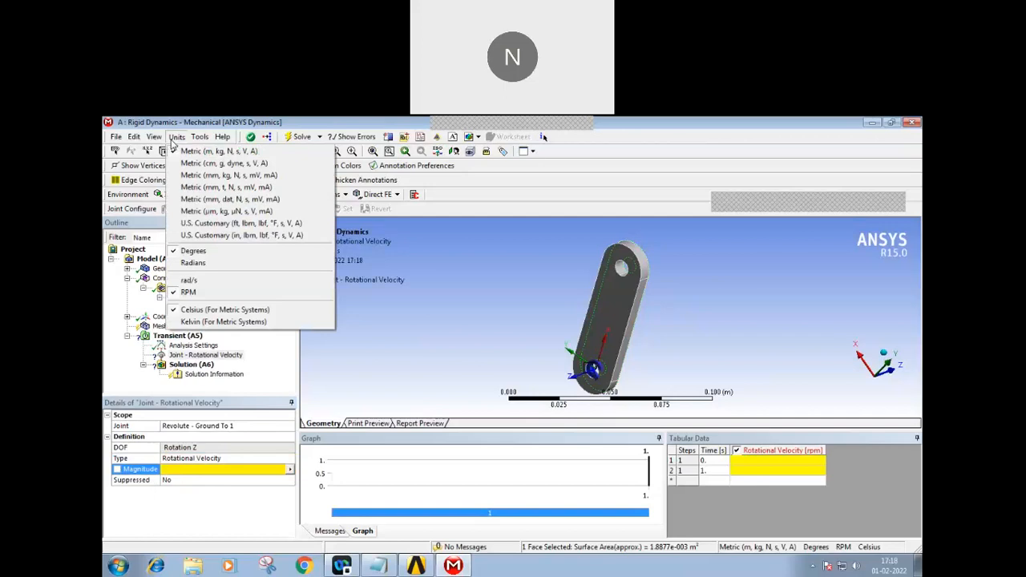
click(224, 235)
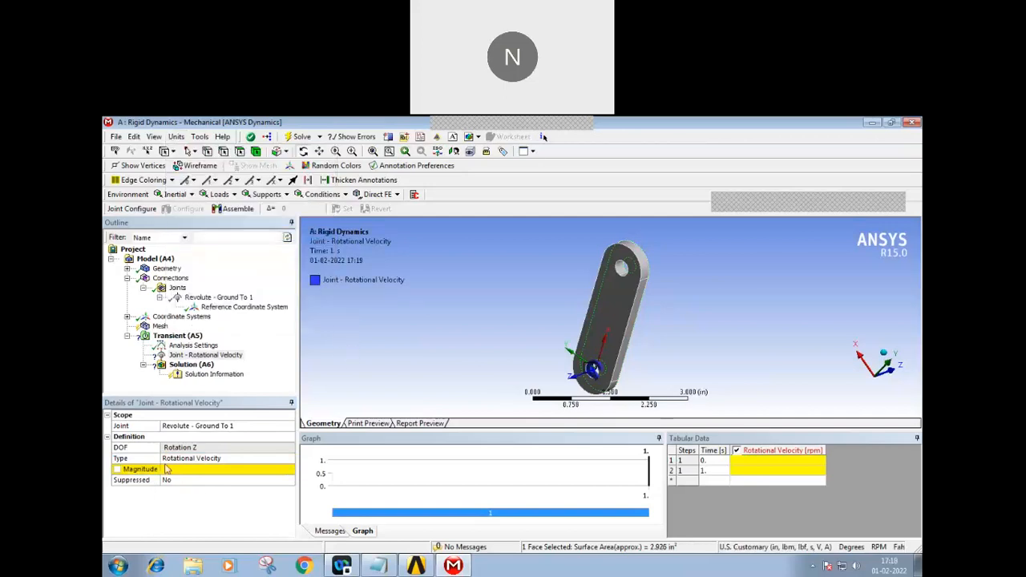
click(177, 137)
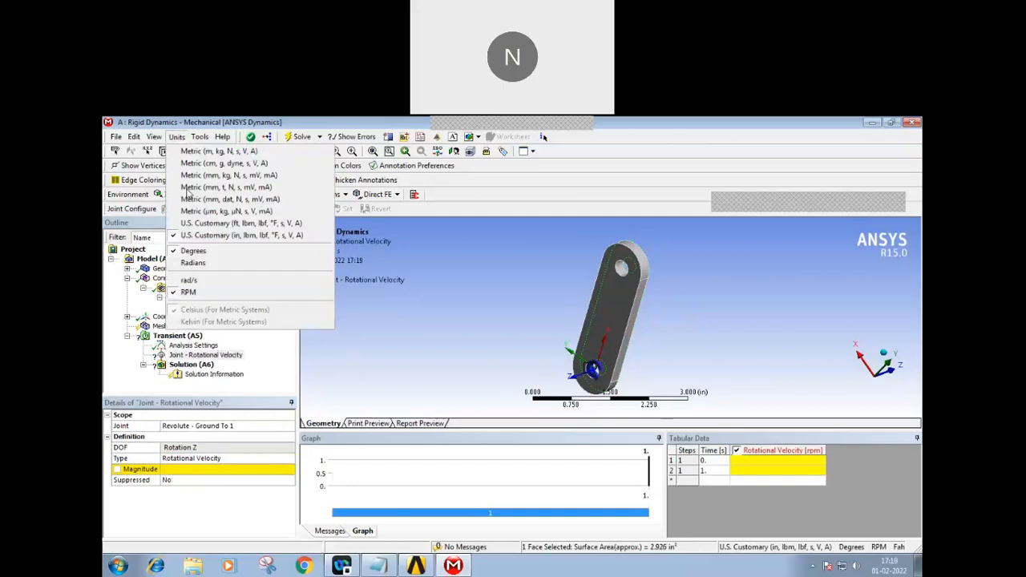
click(189, 282)
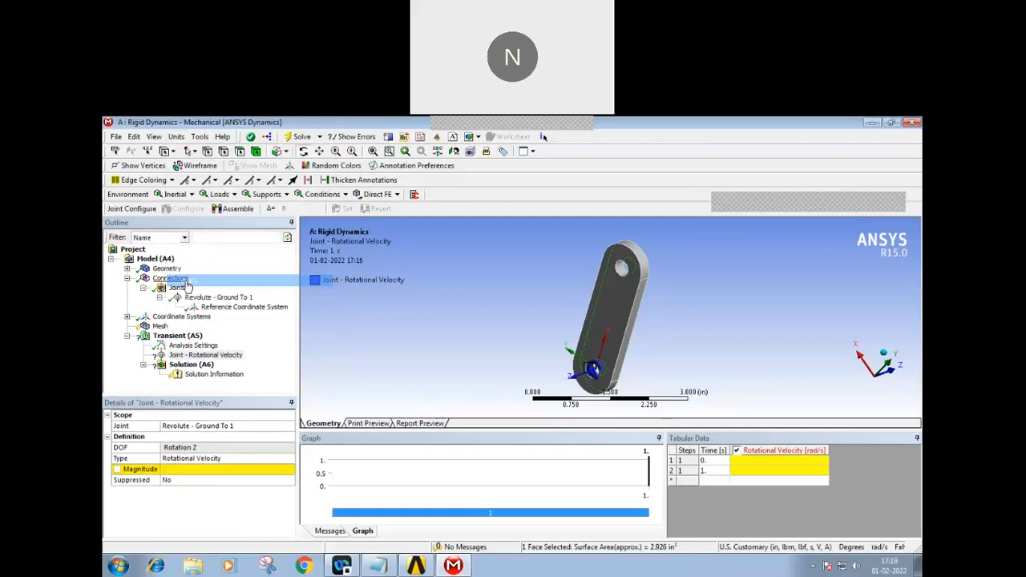
click(178, 138)
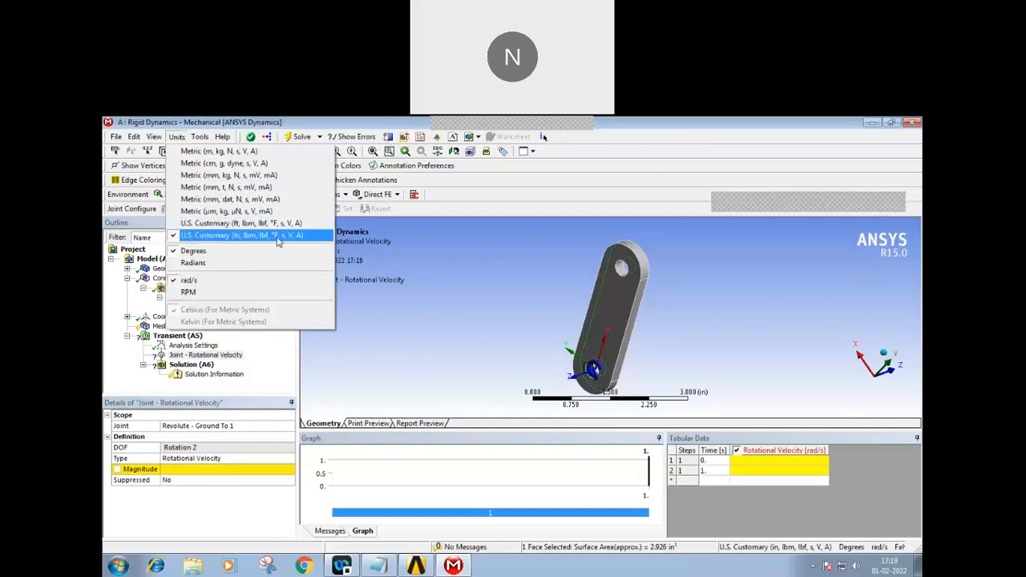
click(427, 307)
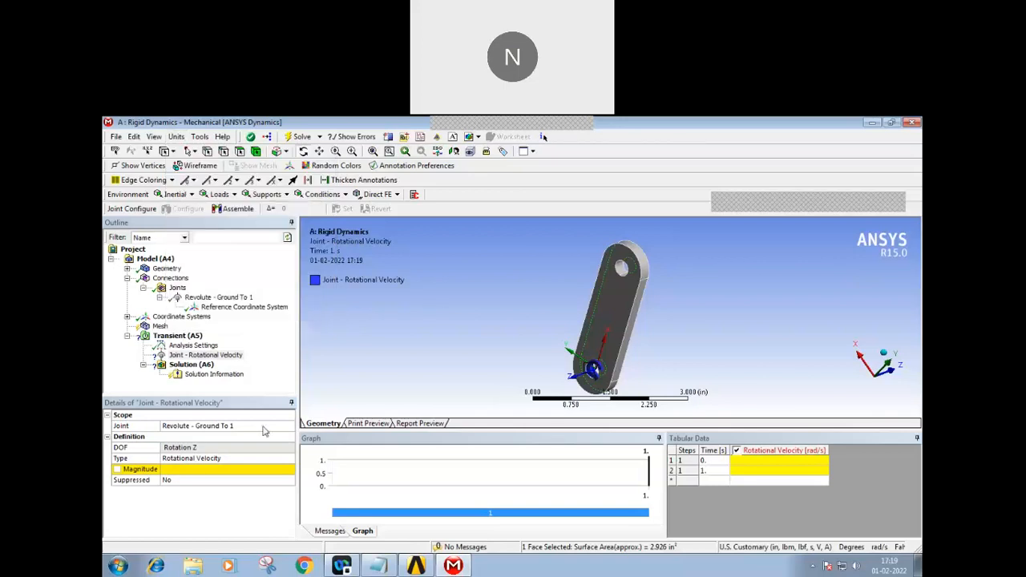
Set the magnitude of the joint's rotational velocity to 20 rad/s.
click(188, 469)
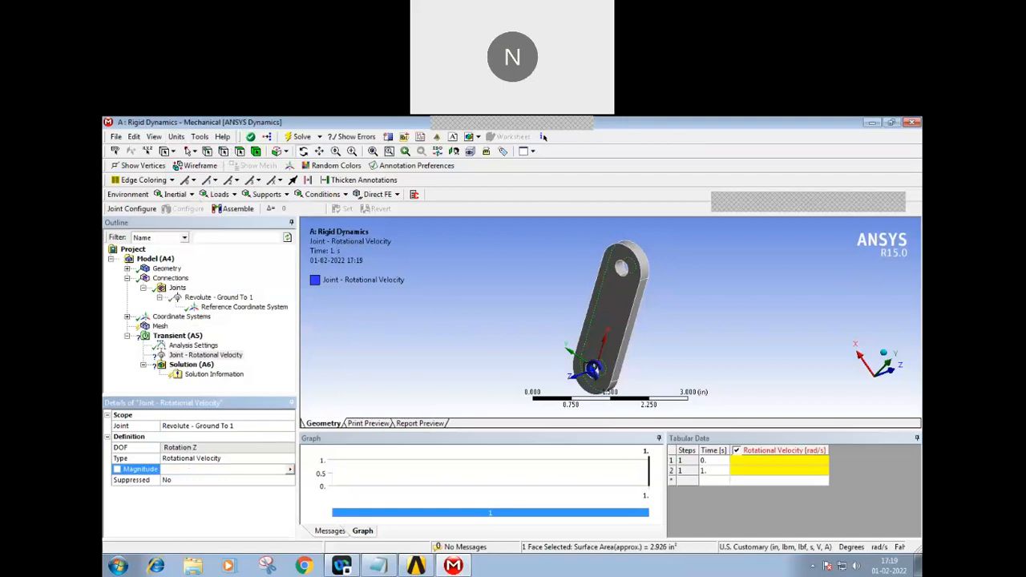
text(20)
key(Return)
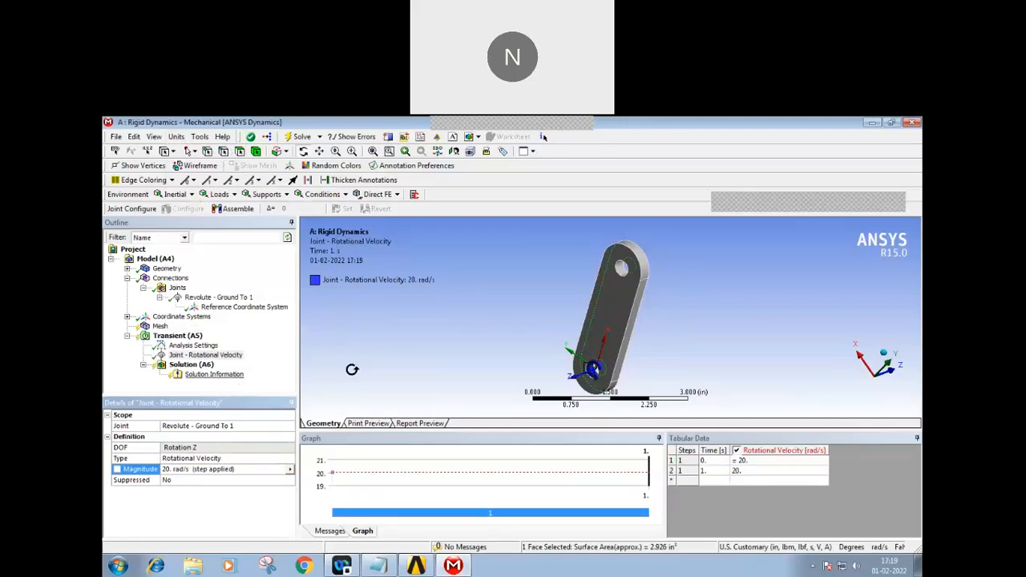
Generate the link's mesh and display the settings of the Connections object.
click(159, 326)
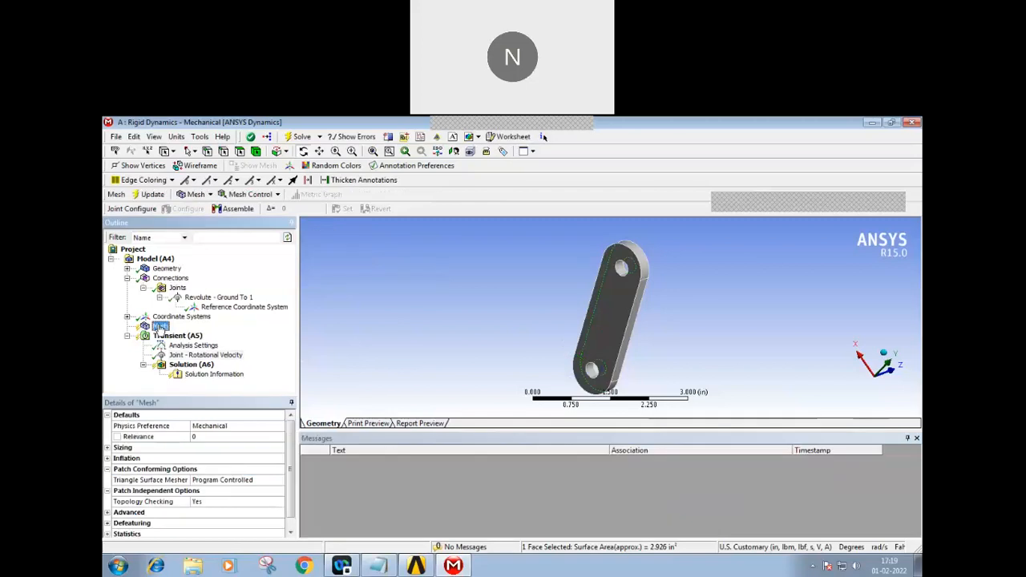
right_click(160, 327)
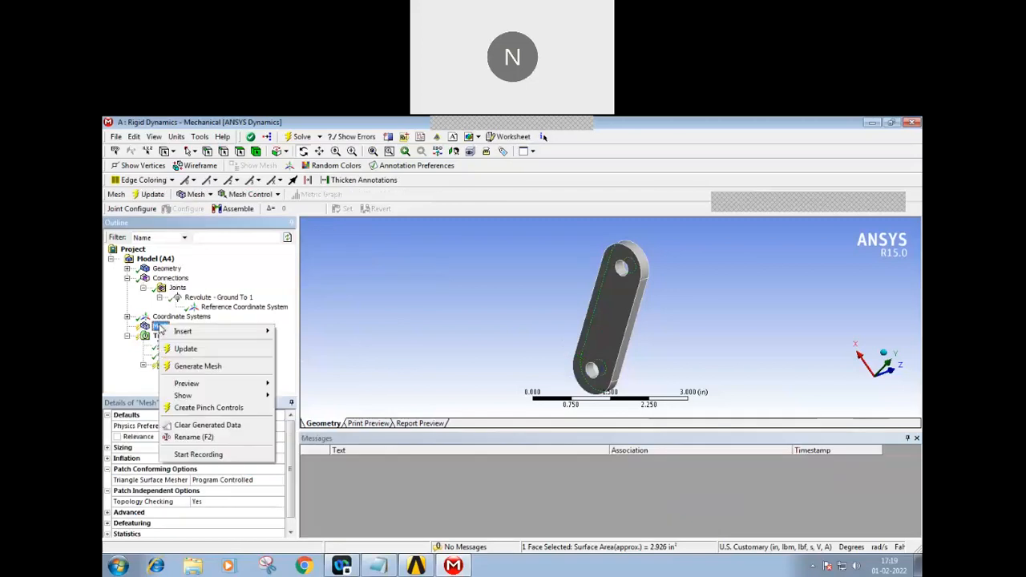
click(183, 366)
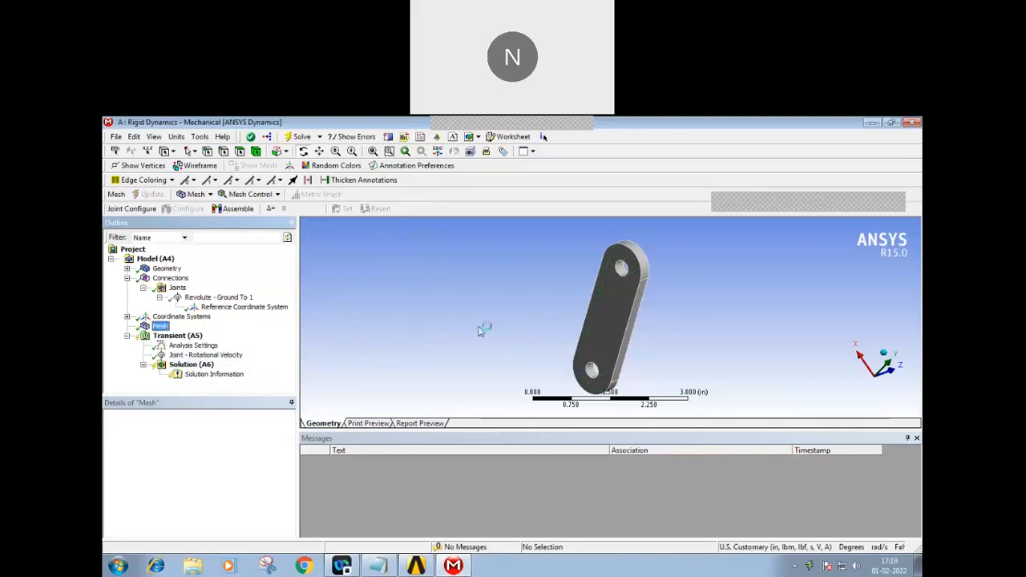
drag(544, 319, 622, 288)
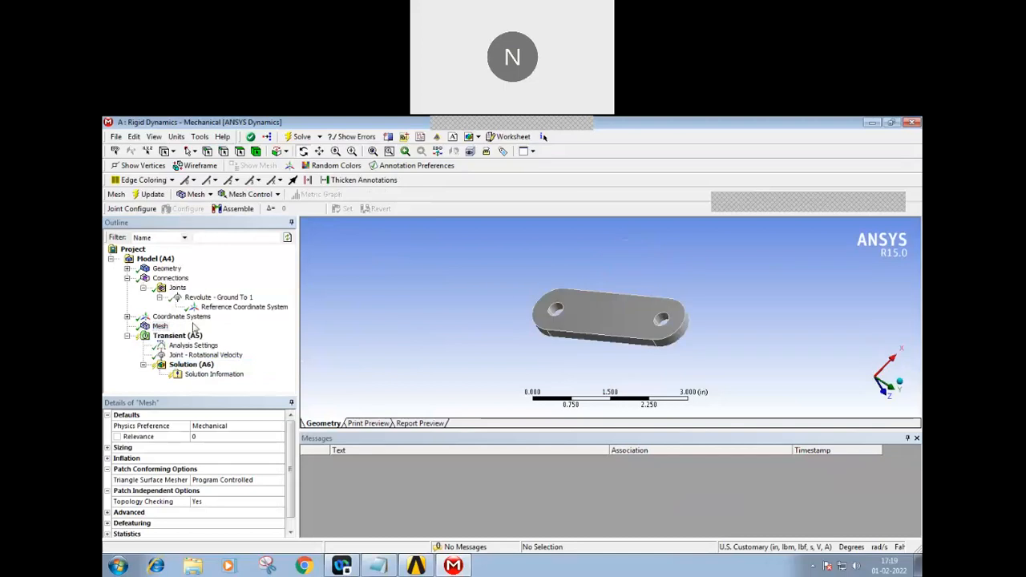
drag(661, 335, 419, 339)
click(169, 279)
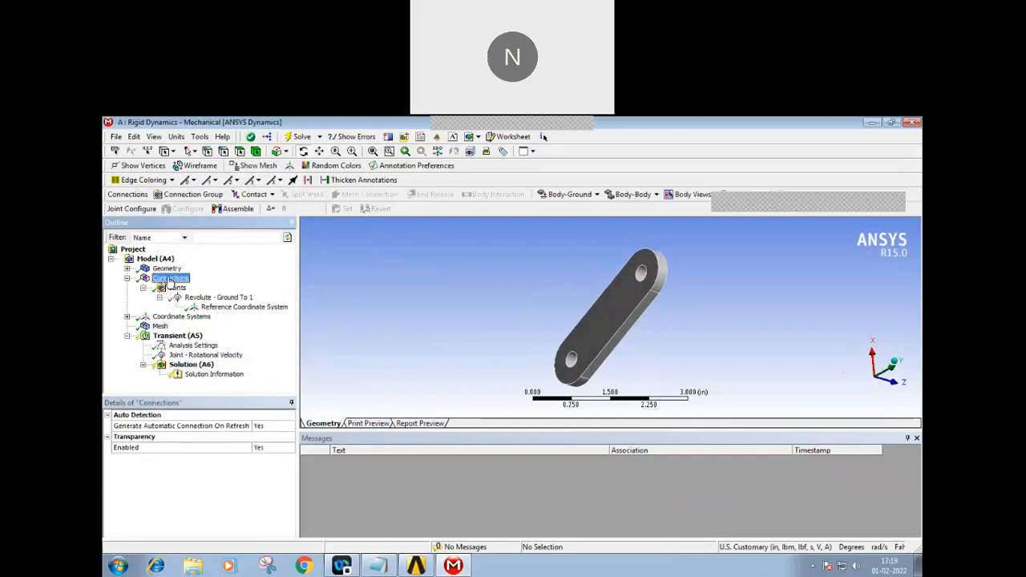
Review the model's coordinate systems and the rotational velocity load applied to the joint.
click(180, 317)
drag(523, 338, 438, 321)
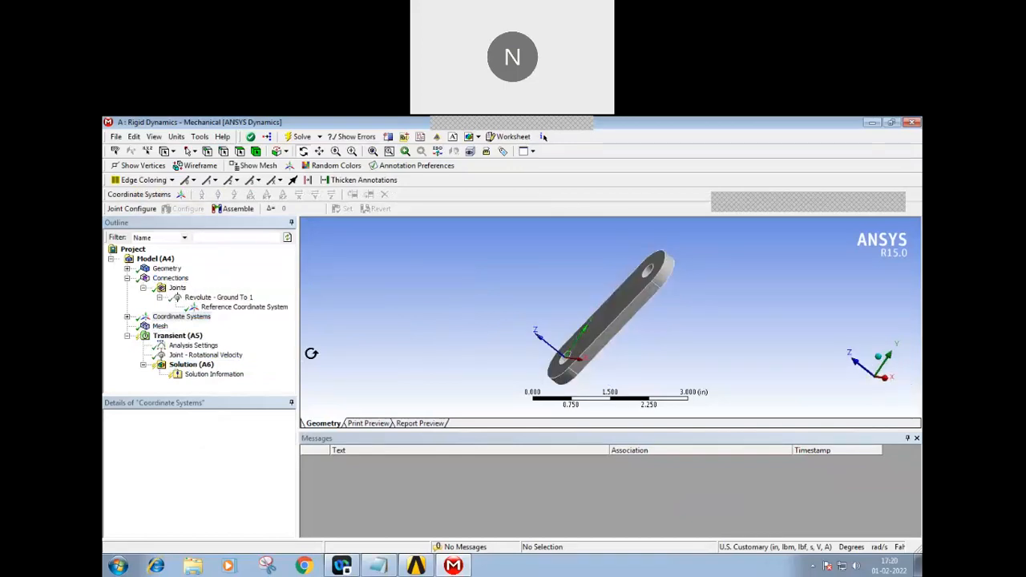
click(206, 355)
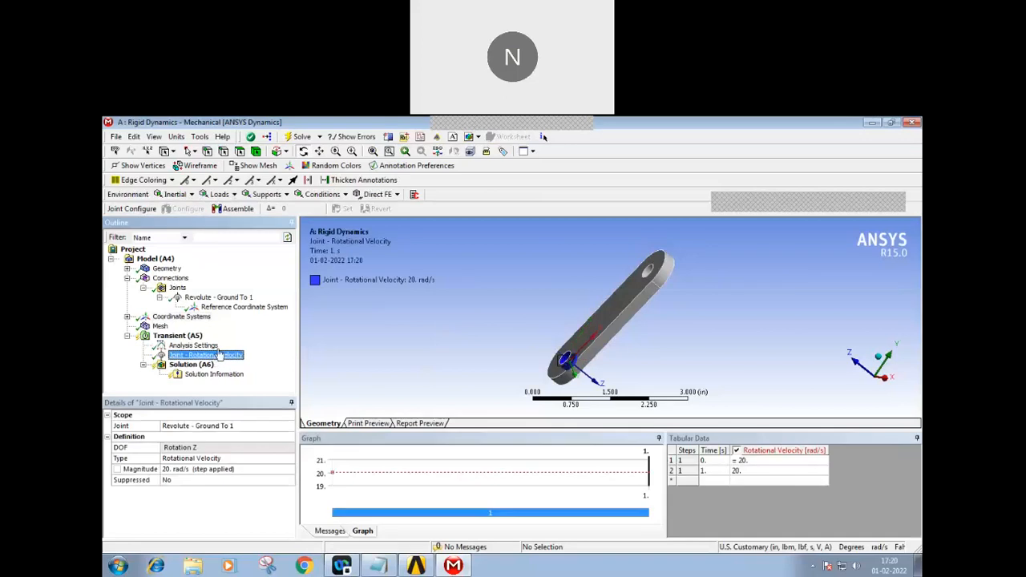
Configure the Revolute - Ground To 1 joint interactively, rotating the link about its hole to check the allowed motion.
click(217, 298)
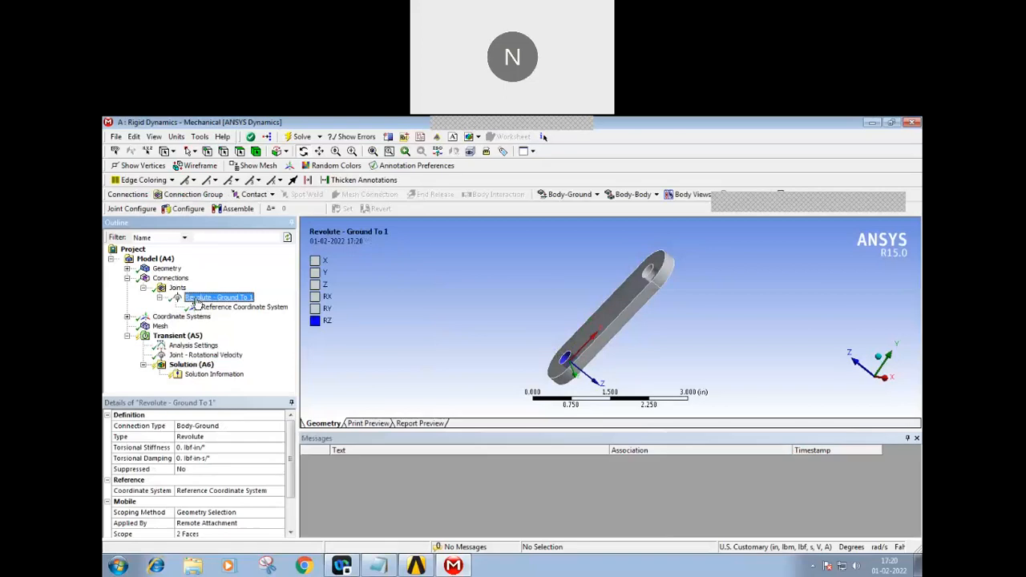
click(185, 210)
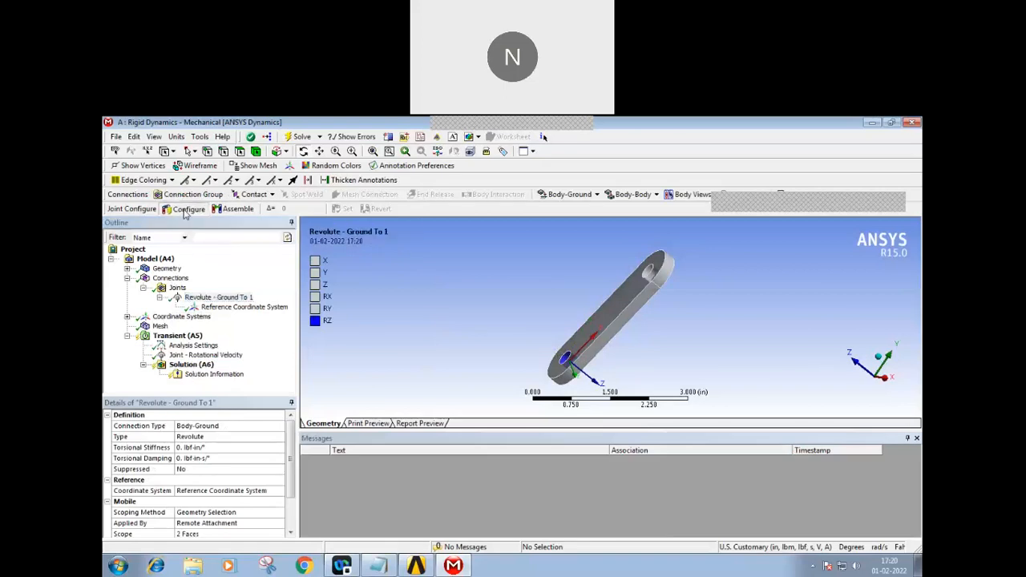
drag(494, 331, 575, 325)
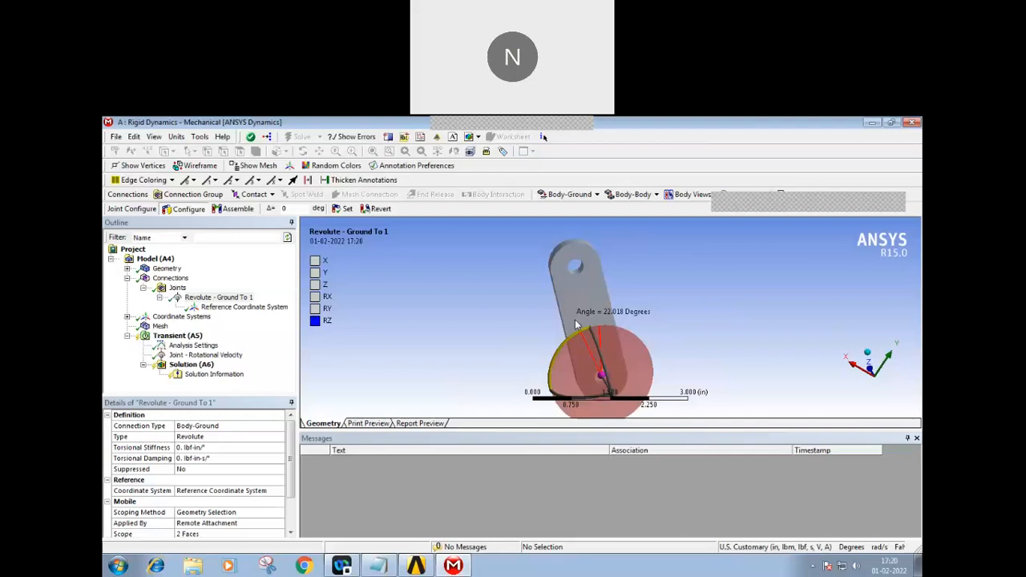
drag(574, 325, 575, 325)
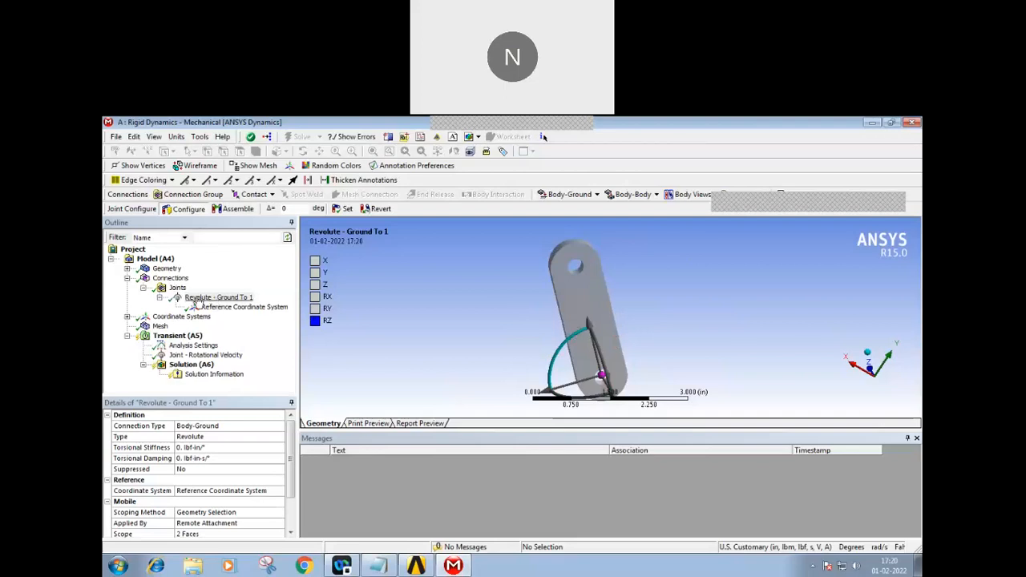
click(187, 210)
mouse_move(572, 344)
mouse_down()
mouse_move(553, 370)
mouse_move(598, 337)
mouse_move(567, 354)
mouse_move(586, 340)
mouse_up()
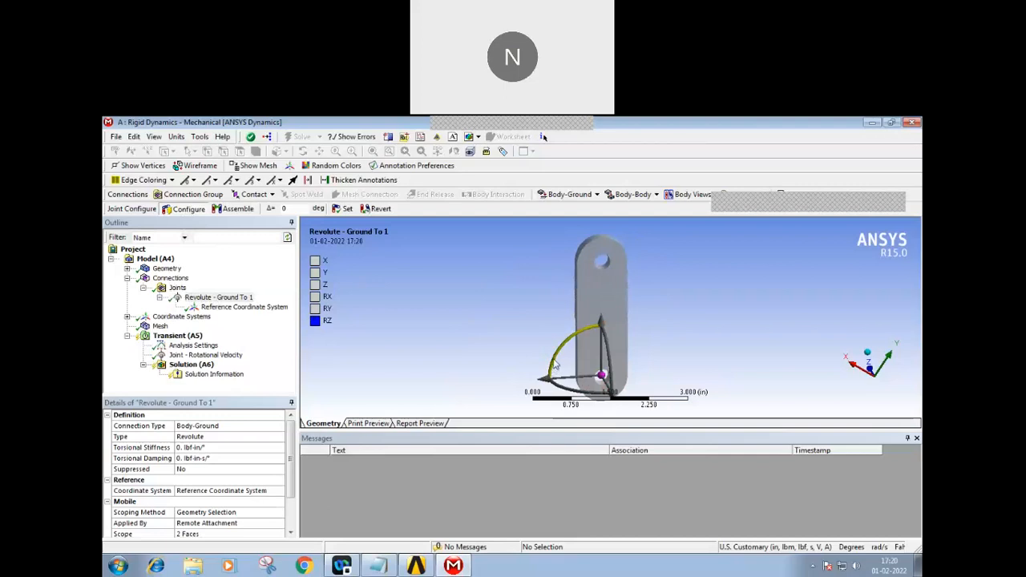
drag(553, 368, 515, 348)
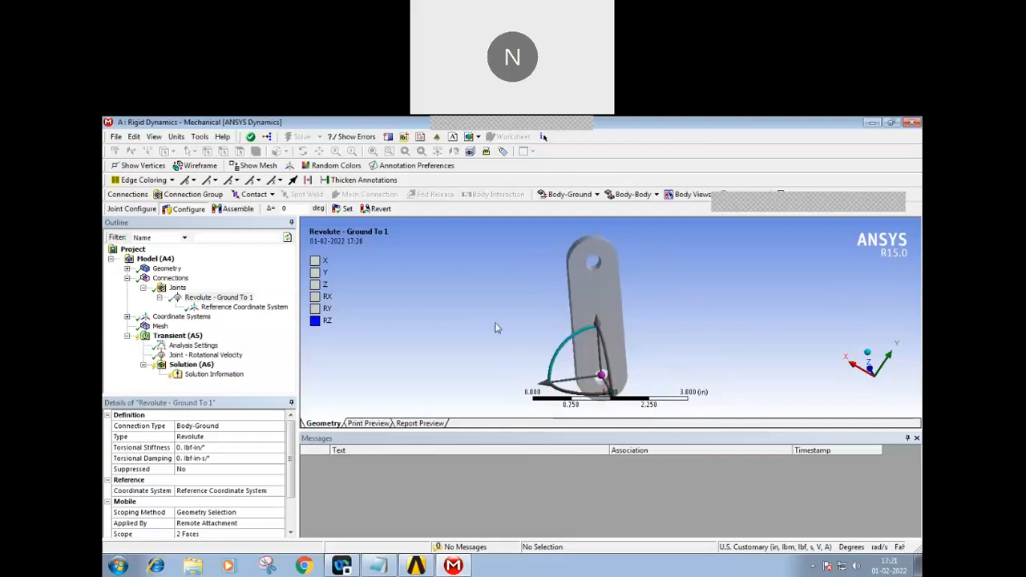
middle_drag(497, 328, 483, 351)
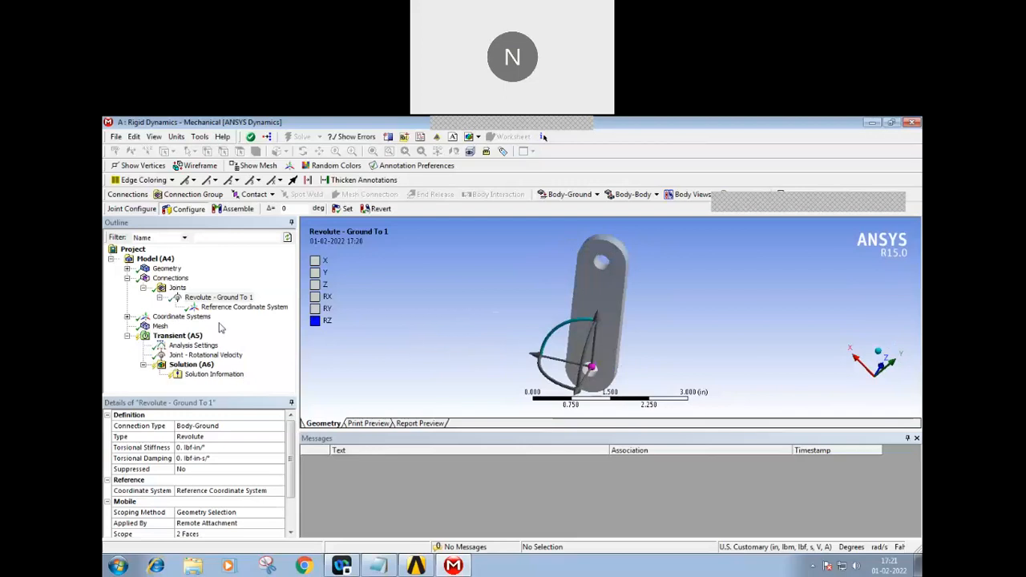
Add a Directional Deformation result to the solution.
click(192, 364)
right_click(200, 366)
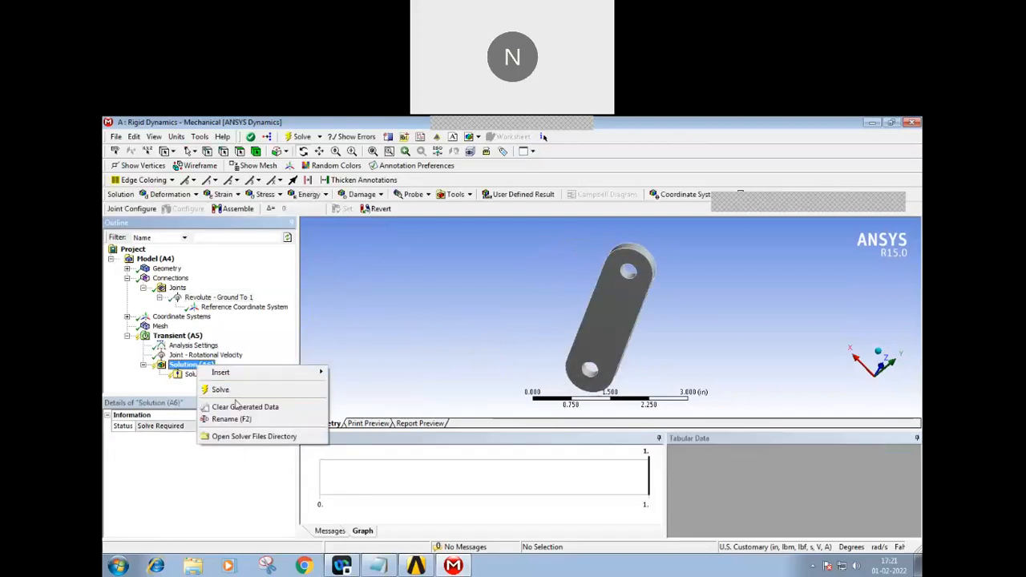
mouse_move(239, 373)
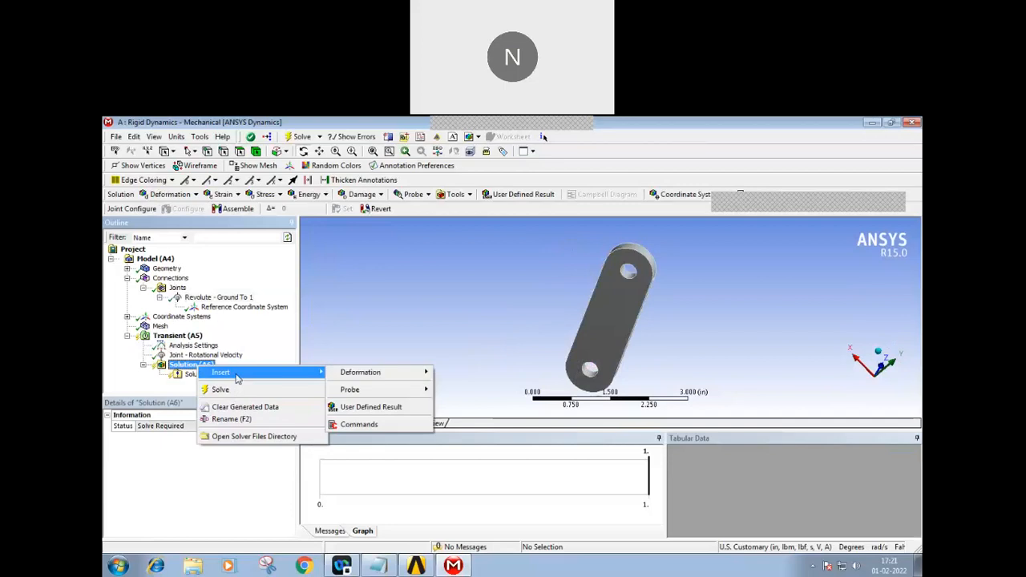
mouse_move(363, 378)
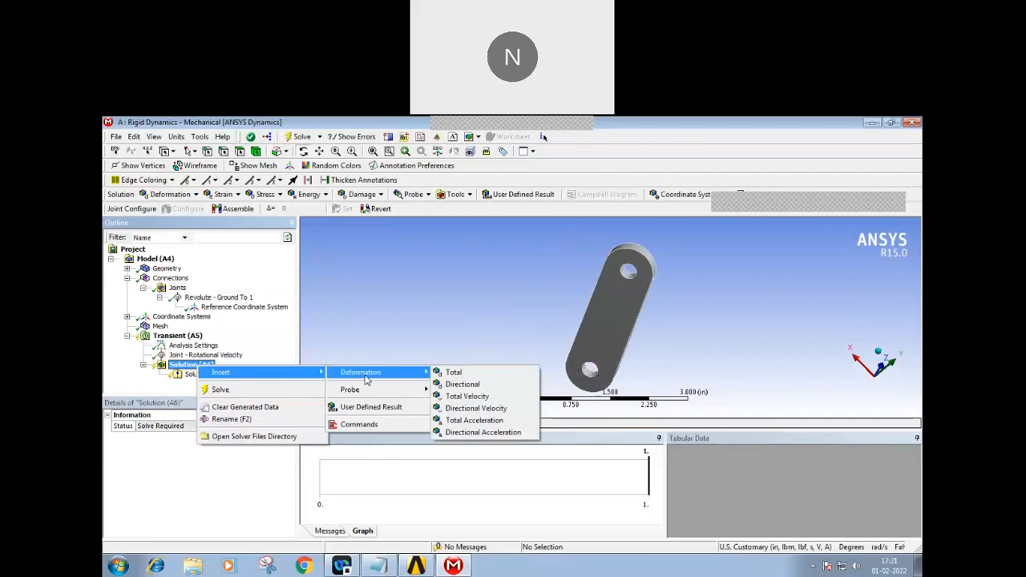
click(463, 388)
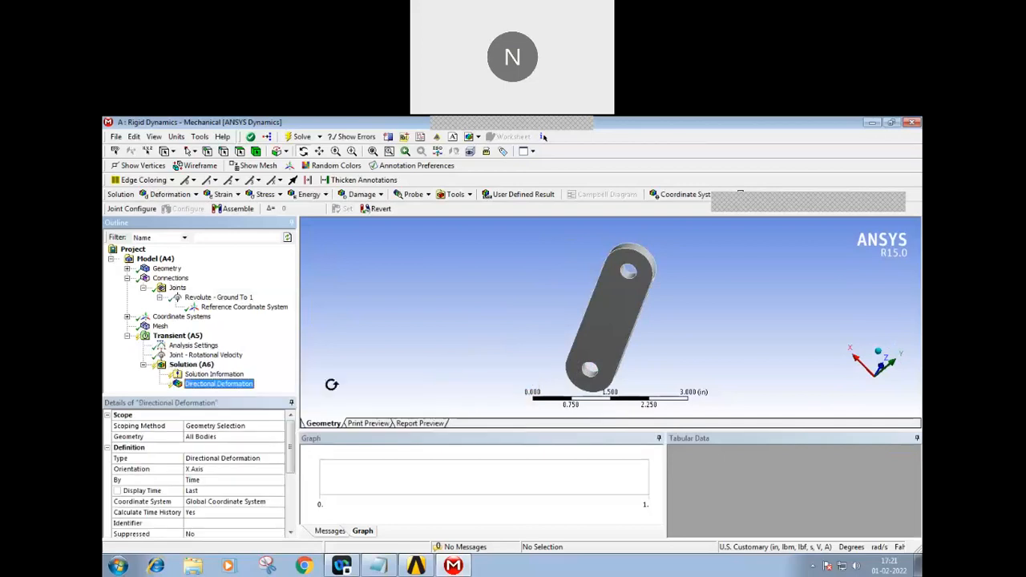
Add an Angular Velocity probe scoped to the link body and solve the analysis.
right_click(202, 368)
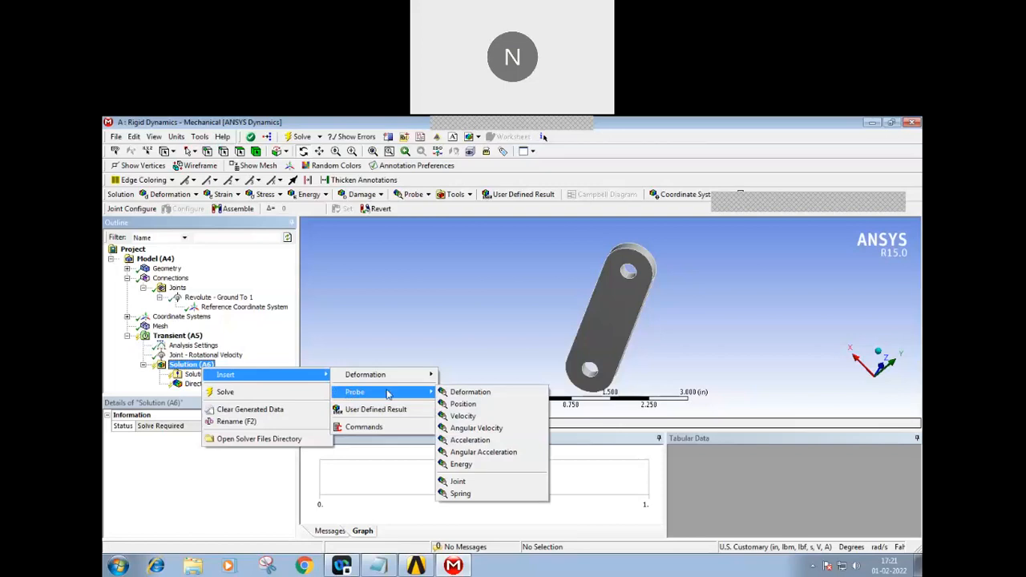
click(462, 430)
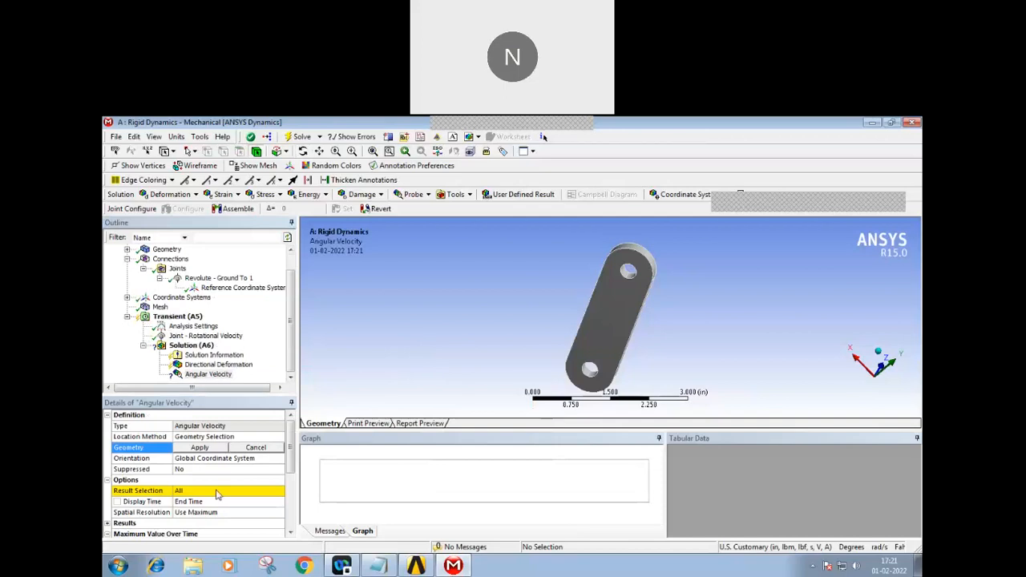
click(256, 496)
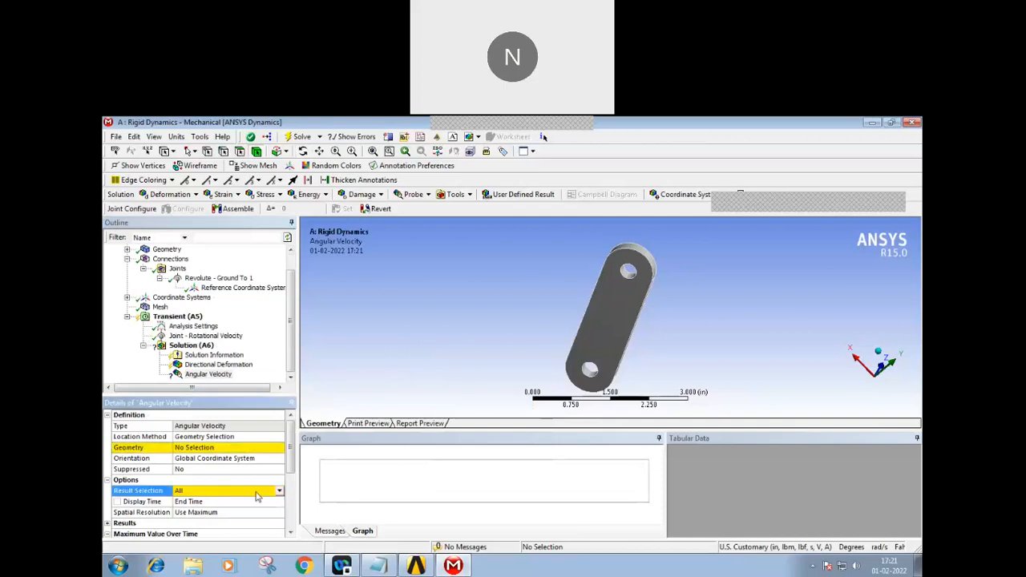
click(221, 449)
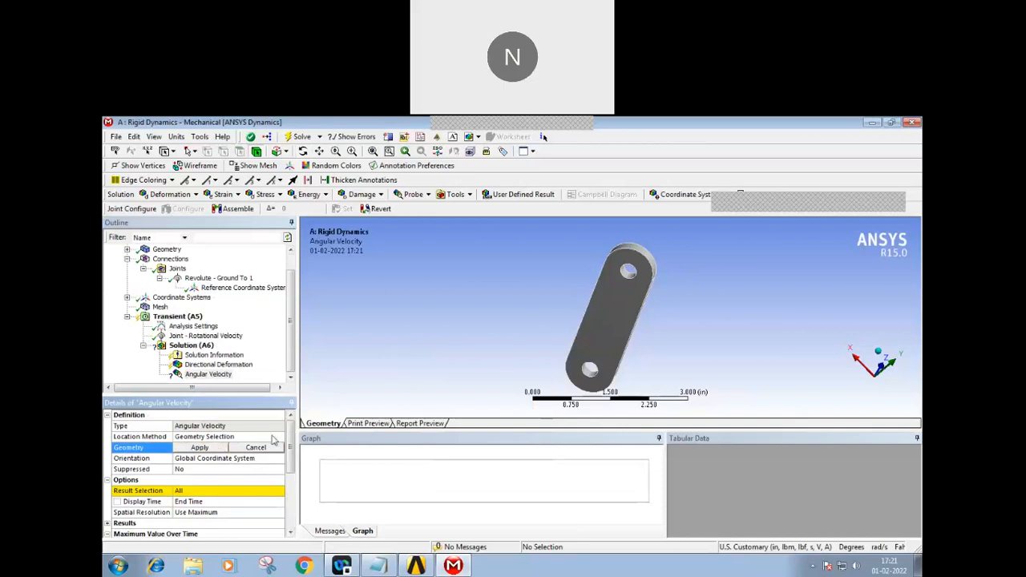
click(590, 329)
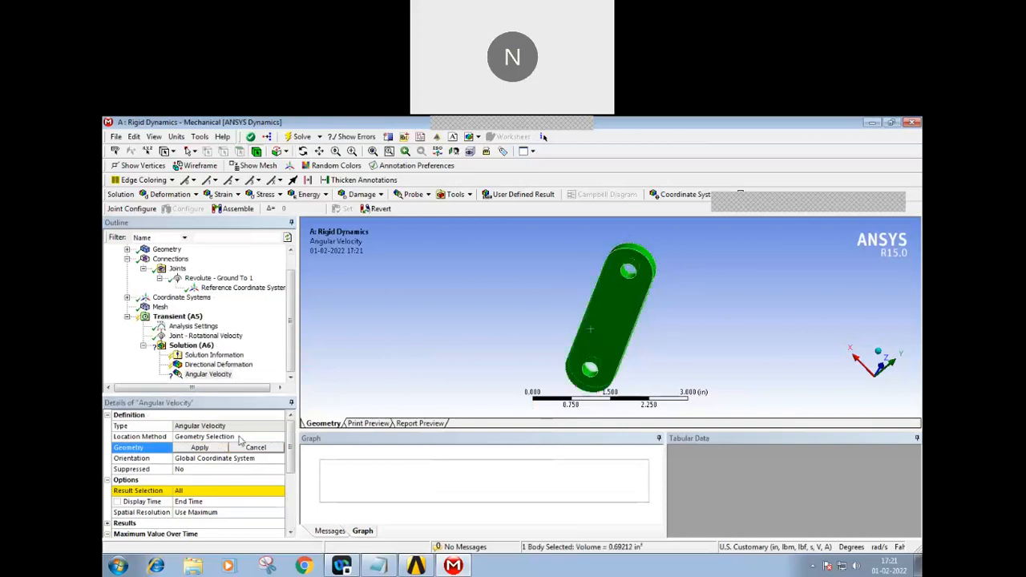
click(200, 447)
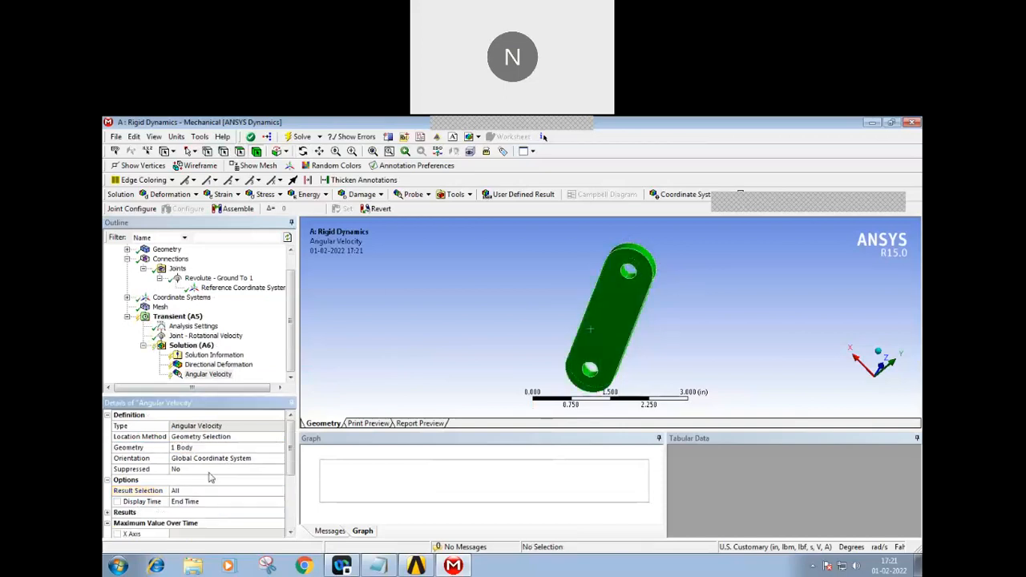
right_click(200, 346)
click(211, 366)
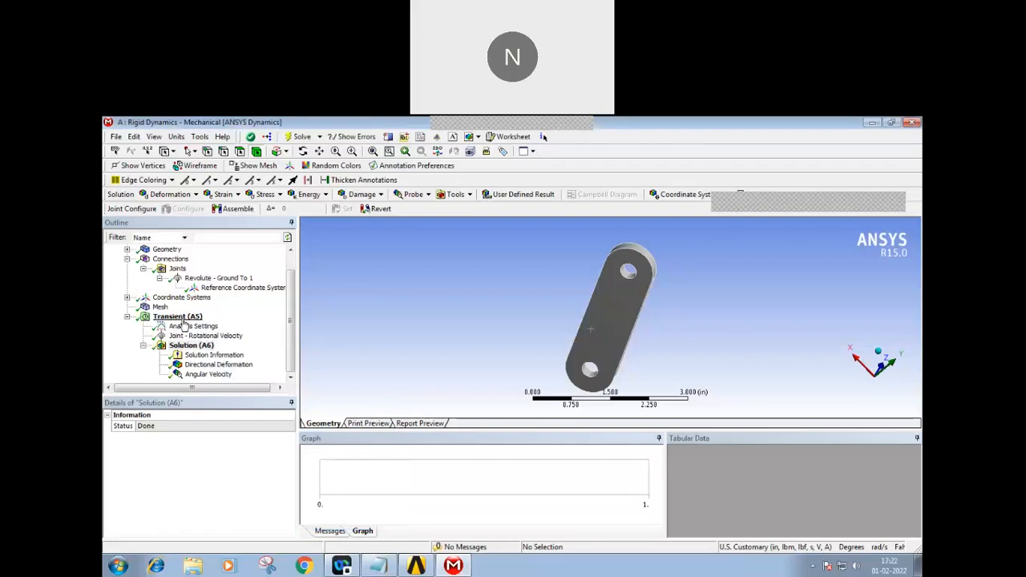
Examine the directional deformation and angular velocity results, including the angular velocity animation and its tabular data.
click(202, 366)
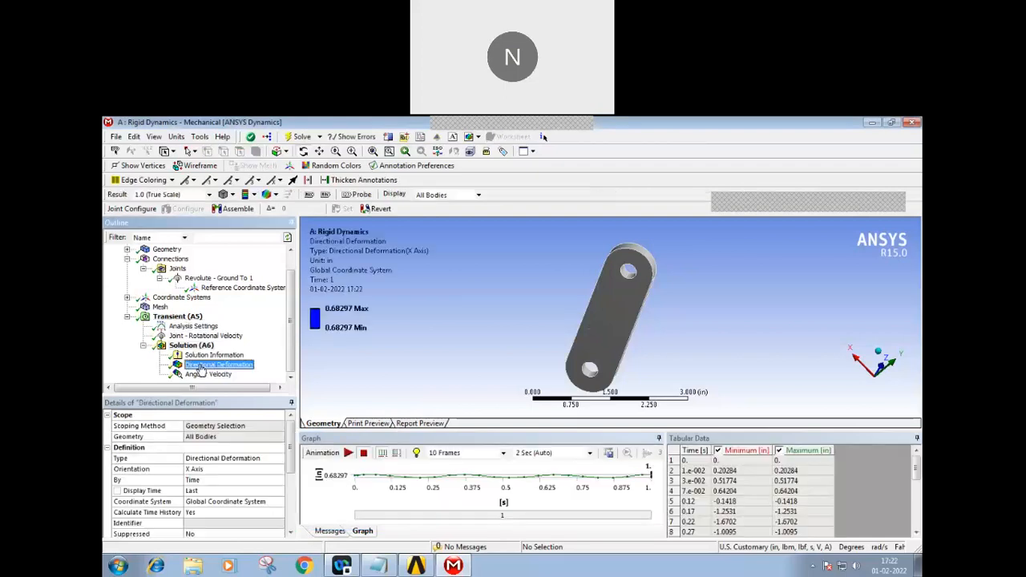
click(207, 374)
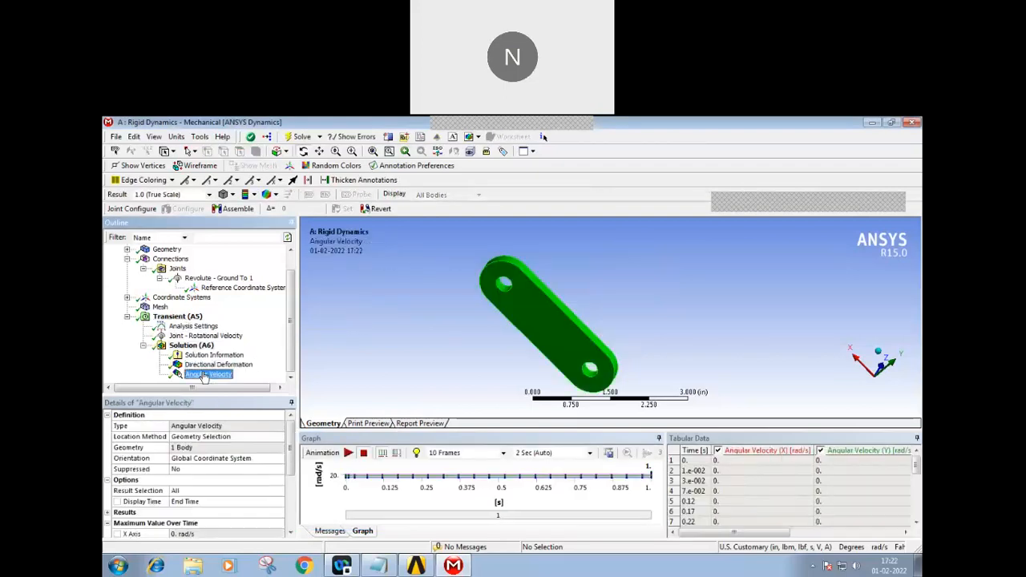
click(348, 453)
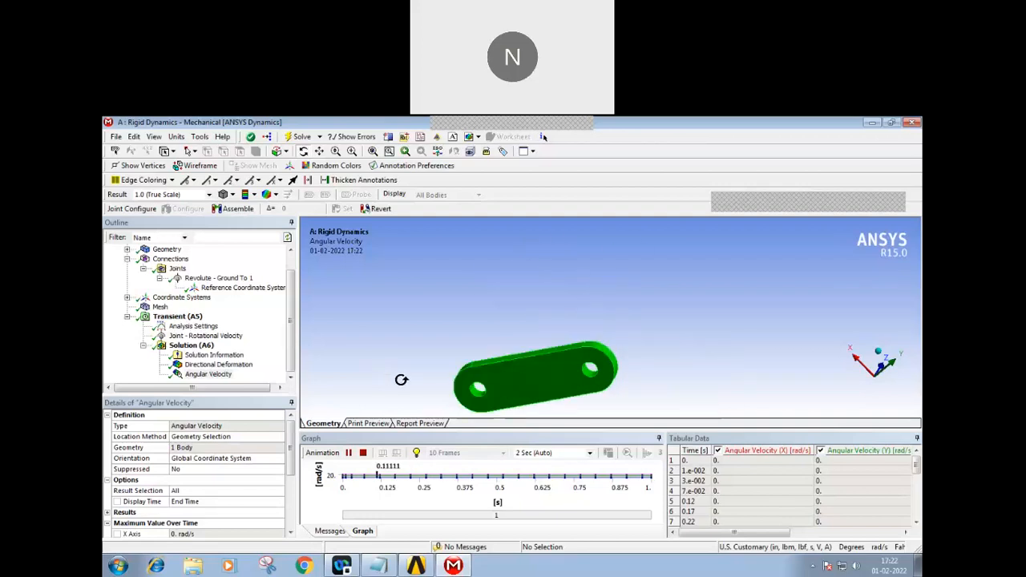
click(364, 453)
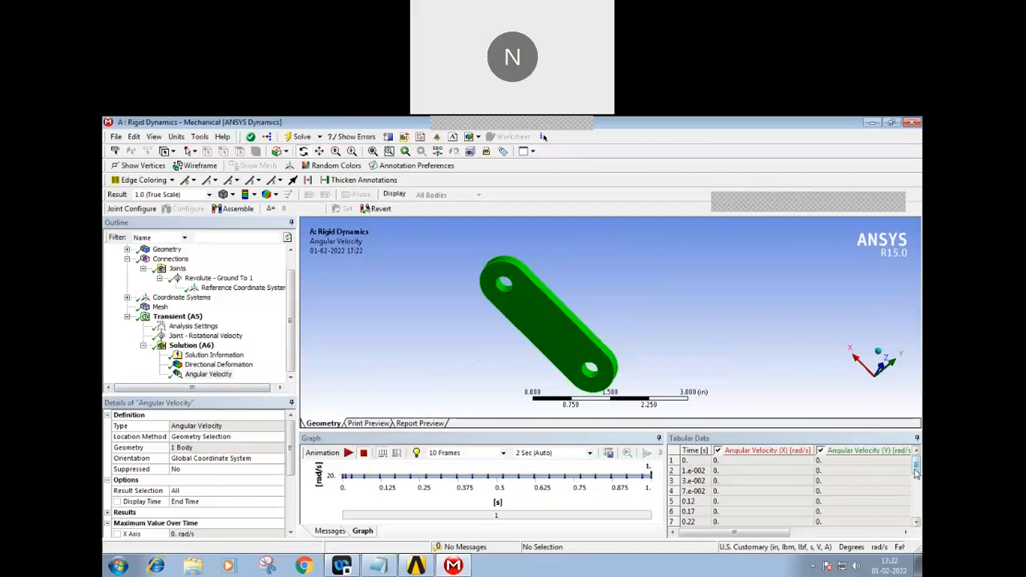
mouse_move(916, 473)
mouse_down()
mouse_move(918, 519)
mouse_move(918, 466)
mouse_move(918, 485)
mouse_up()
Set the initial time step in the analysis settings to 0.1 s.
click(207, 328)
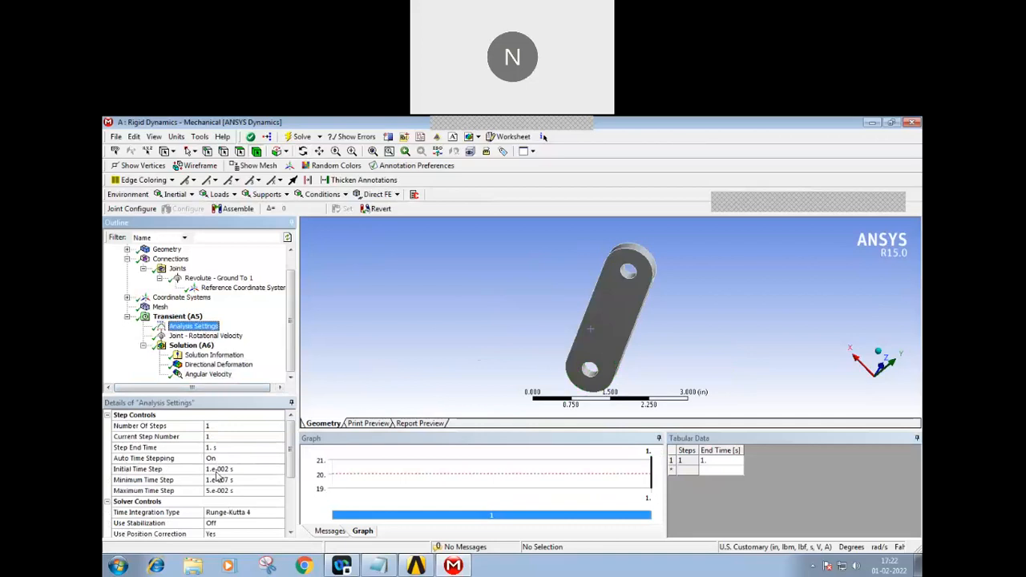
click(214, 470)
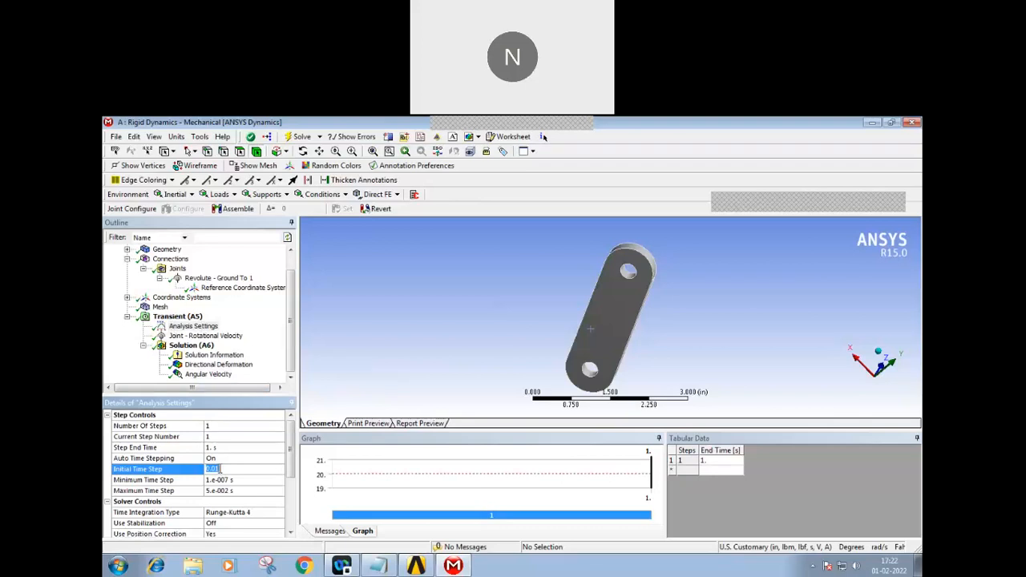
click(225, 481)
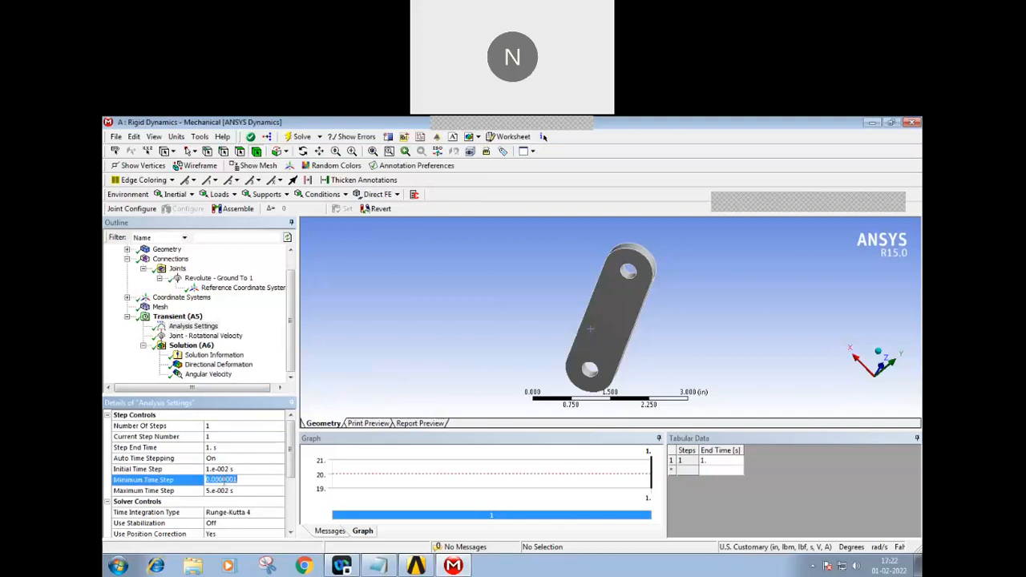
click(221, 491)
click(221, 470)
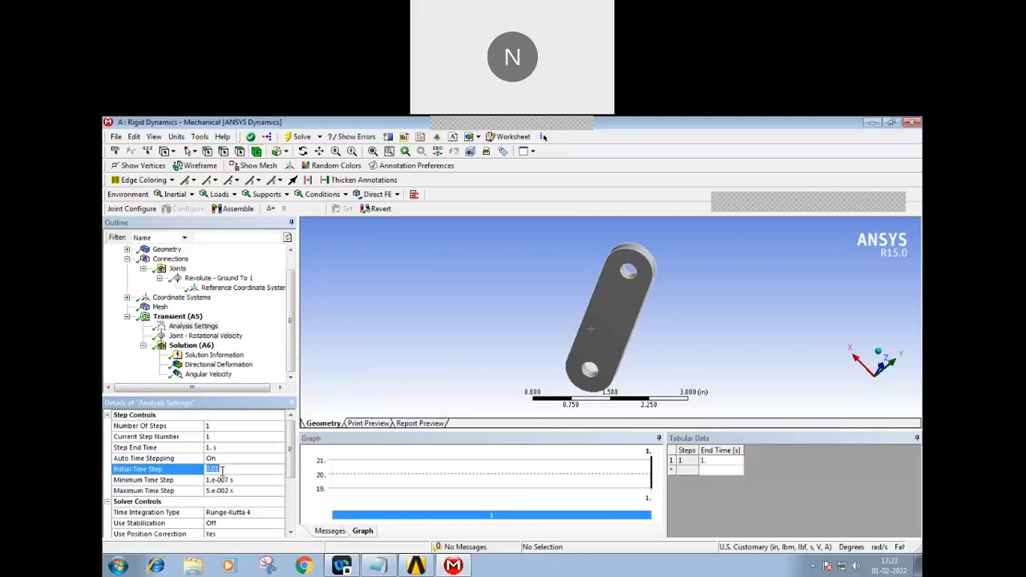
key(BackSpace)
text(.1)
Set the minimum time step to 0.05 s and the maximum time step to 0.5 s.
click(226, 479)
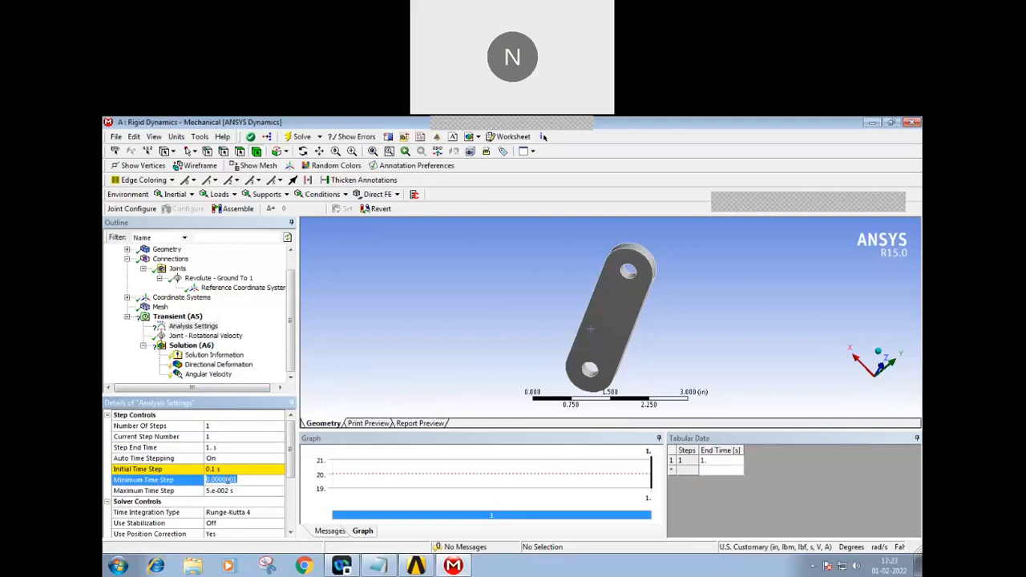
text(0)
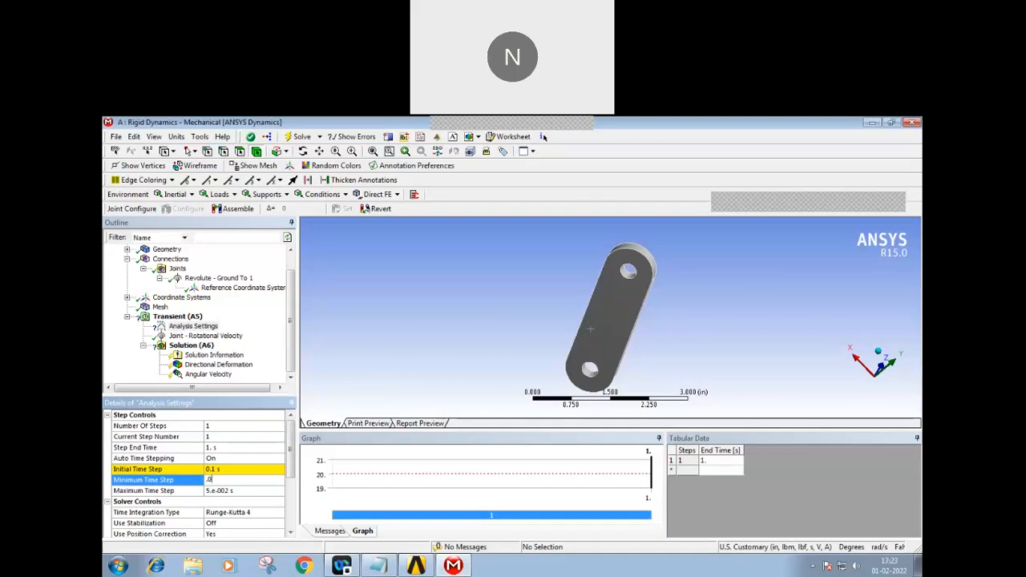
text(.05)
click(215, 490)
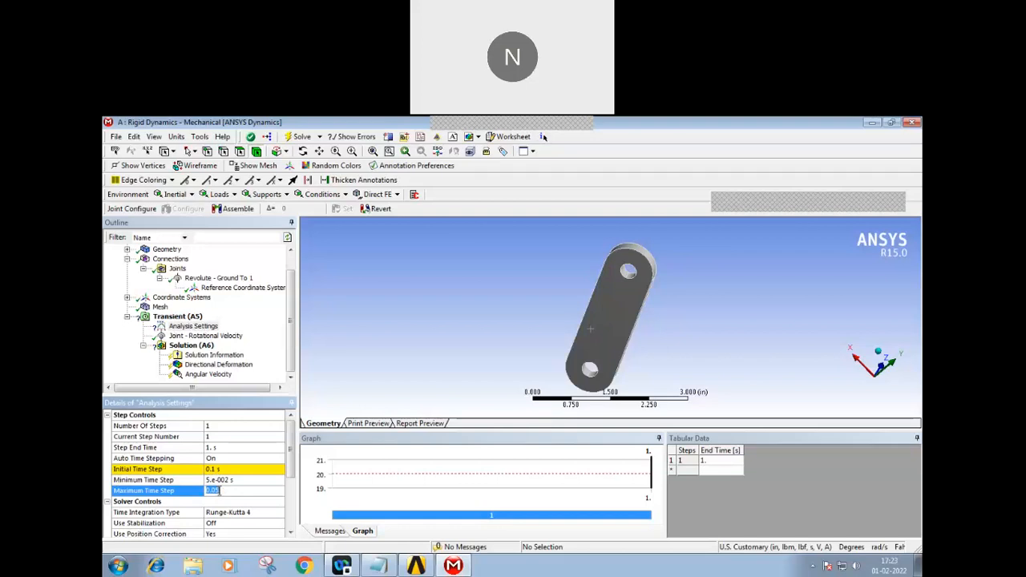
text(.5)
key(Return)
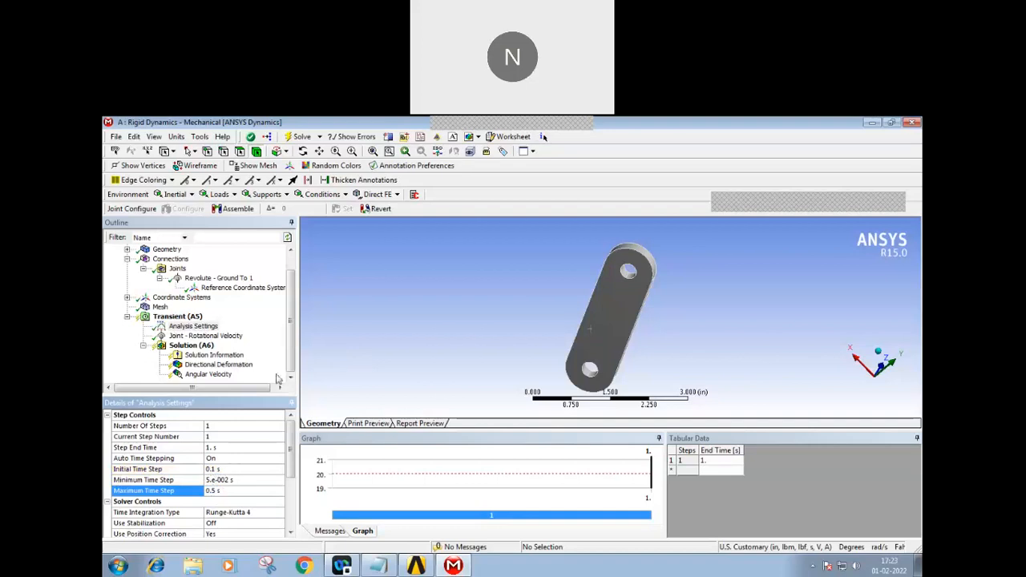
Solve the analysis again with the changed time steps and display the analysis settings.
click(203, 346)
right_click(205, 347)
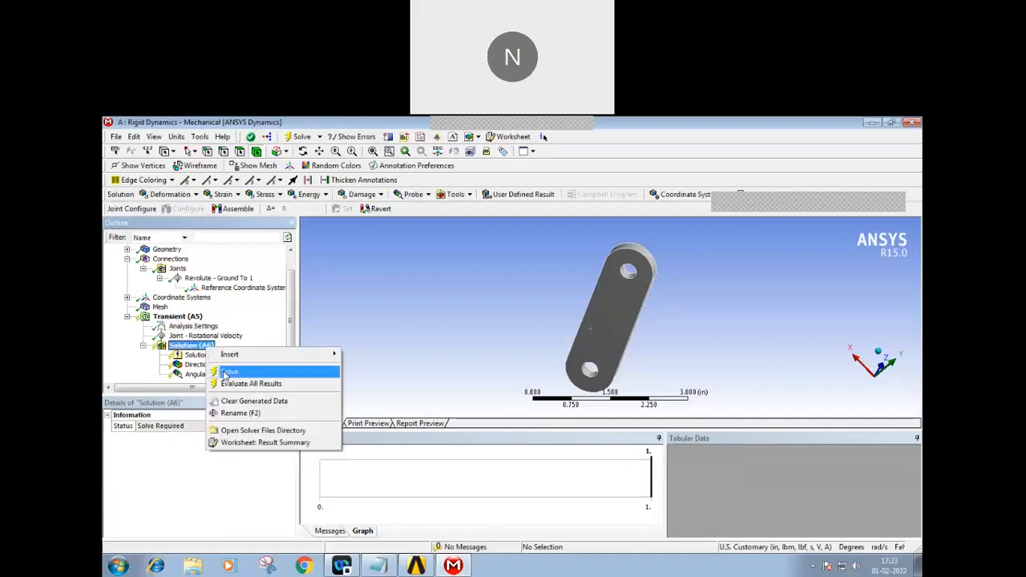
click(229, 373)
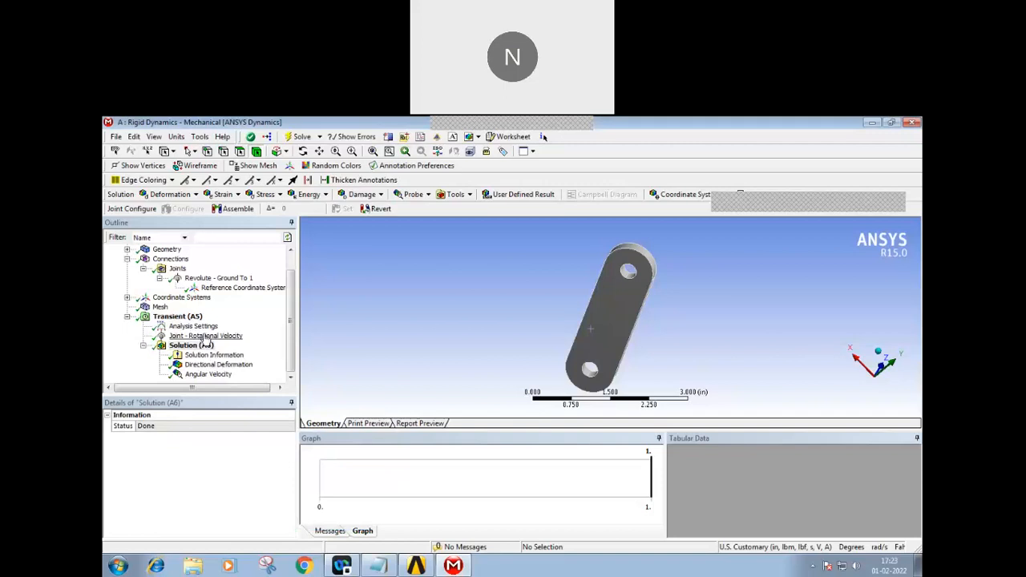
click(193, 326)
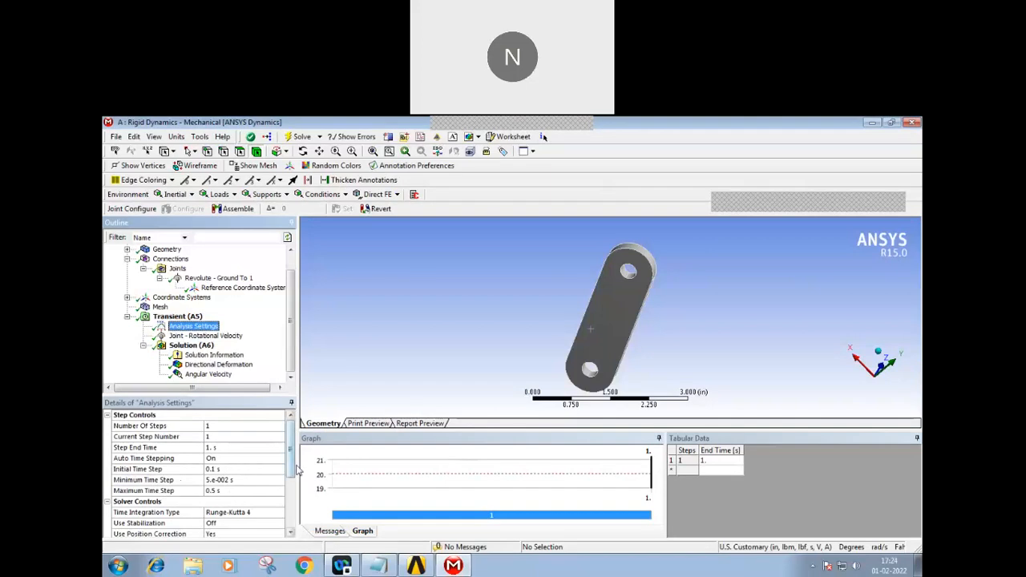
Switch to Windows Explorer and open the folder training\ansys_ex2\rigid_body_dynamics on drive D.
drag(291, 481, 469, 361)
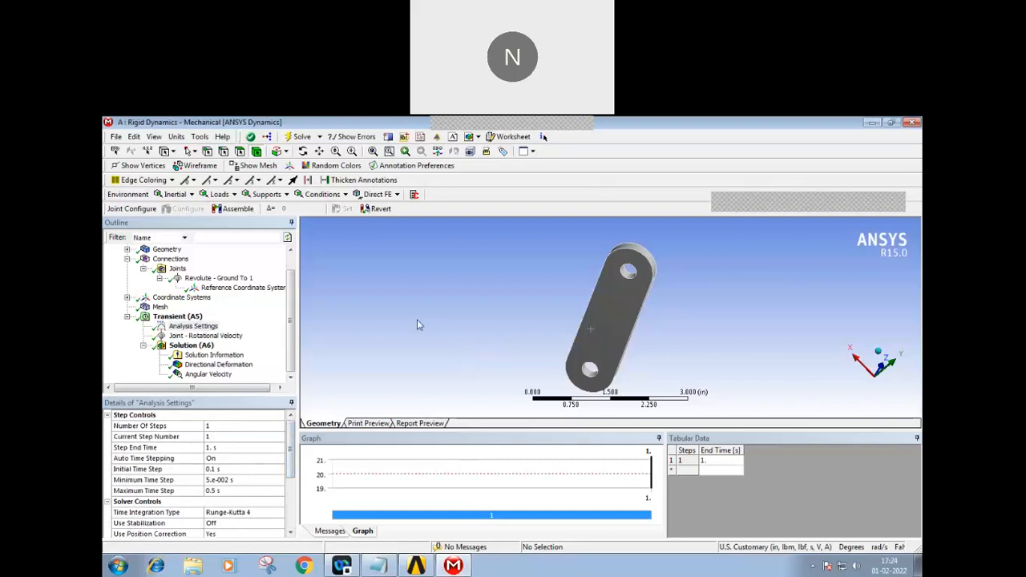
click(872, 122)
double_click(125, 141)
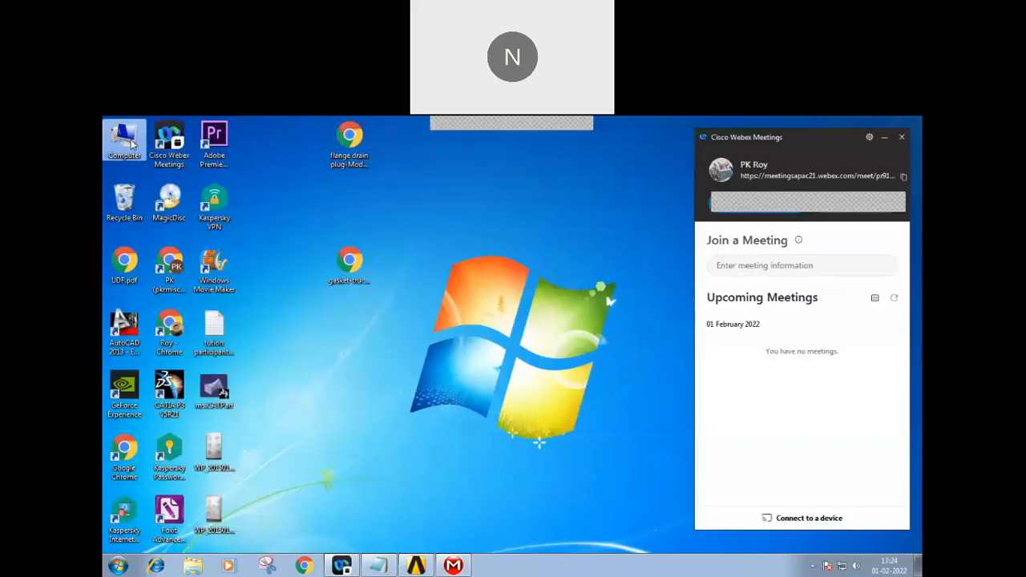
double_click(454, 233)
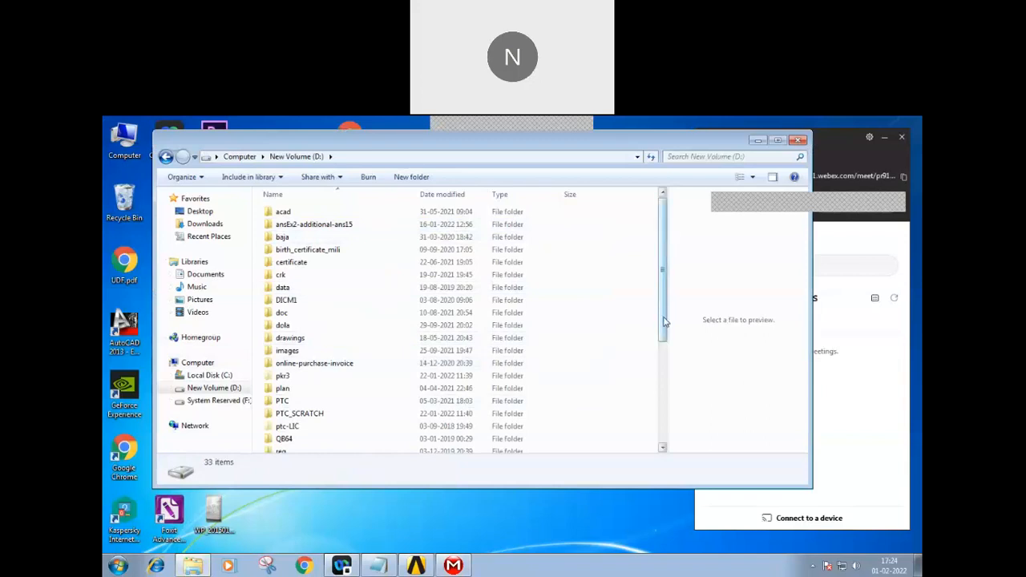
scroll(651, 361, down, 3)
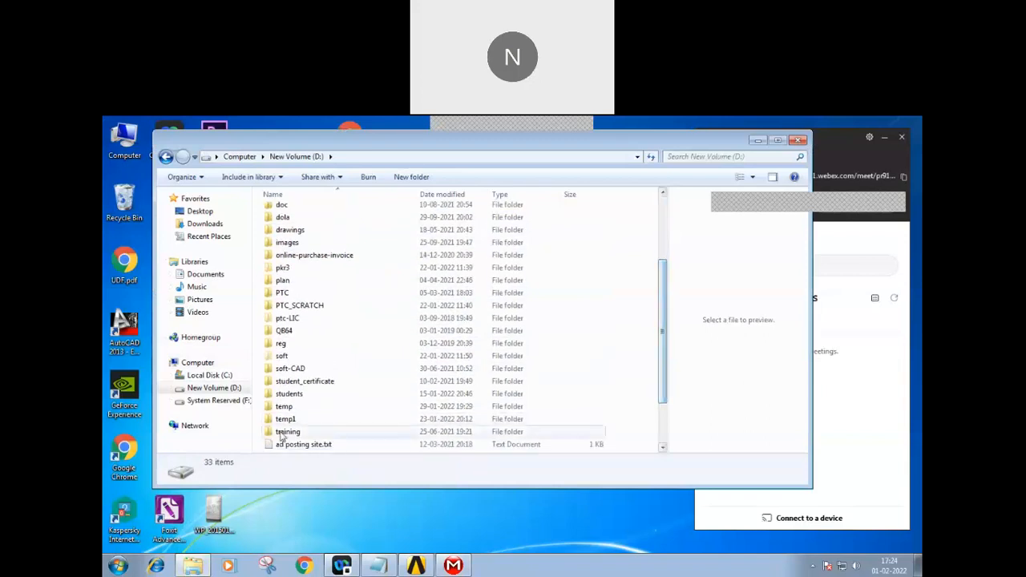
double_click(285, 435)
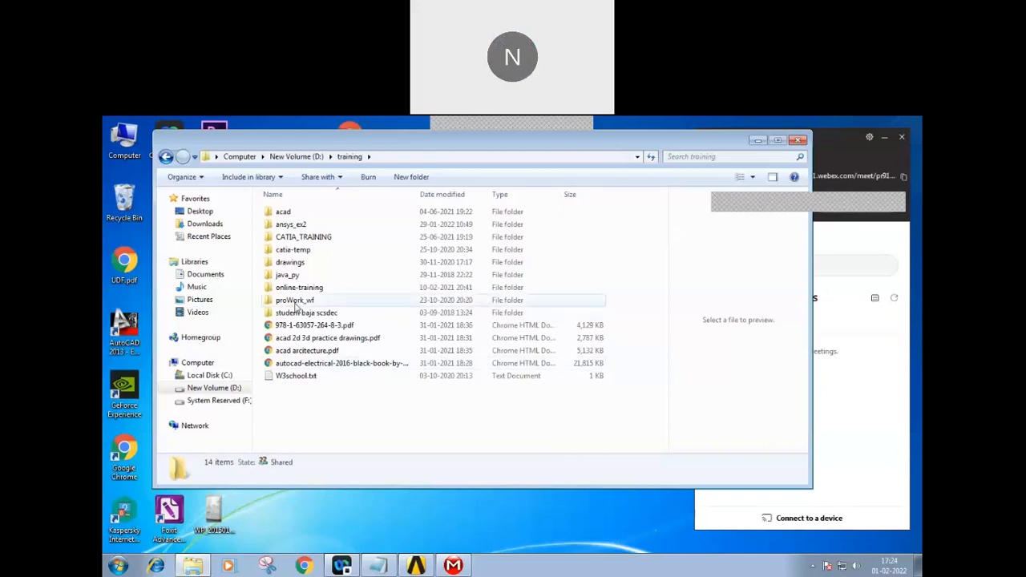
double_click(291, 224)
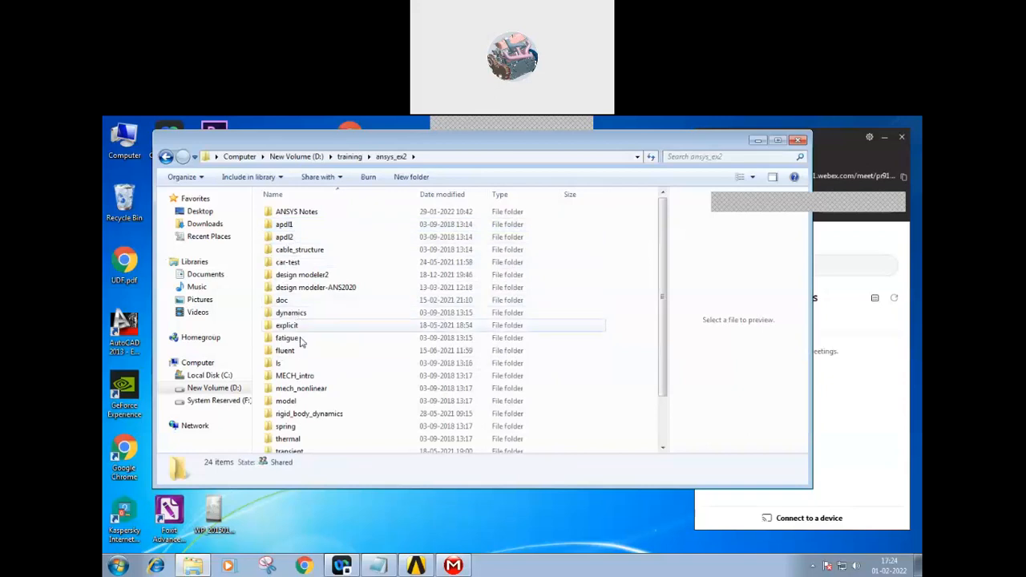
double_click(309, 413)
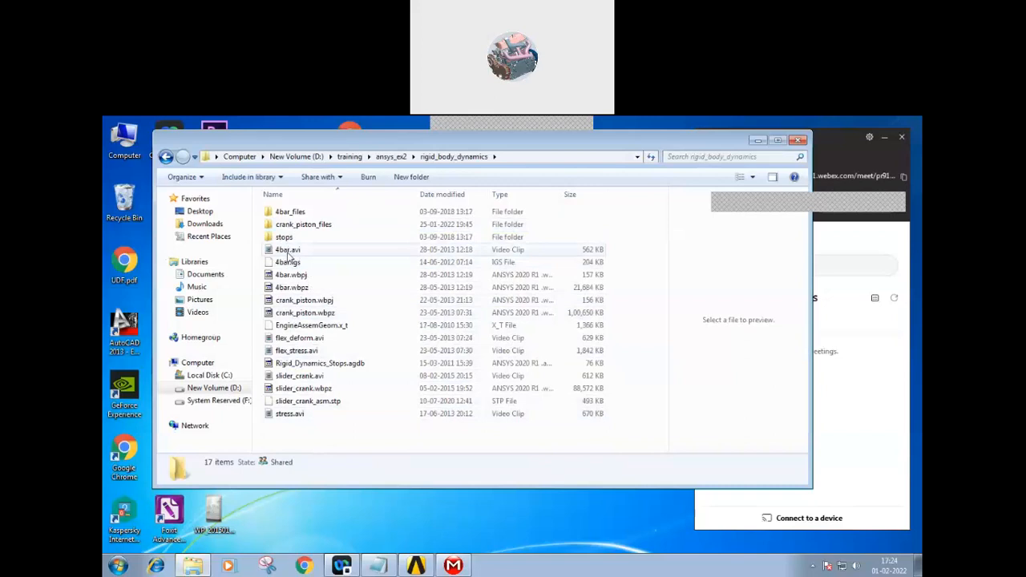
Open the 4bar.avi clip in the media player and close the player.
click(289, 250)
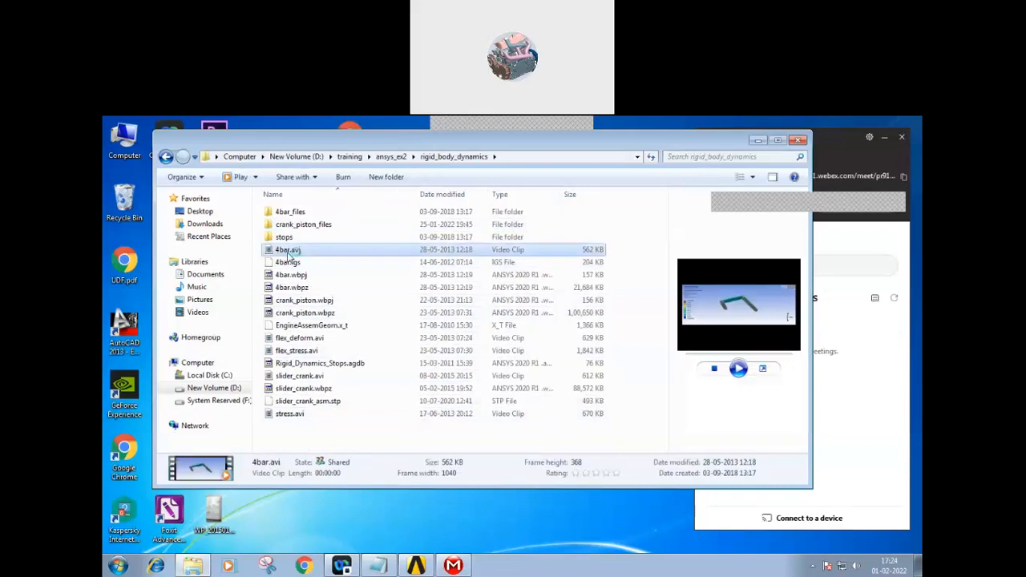
double_click(289, 250)
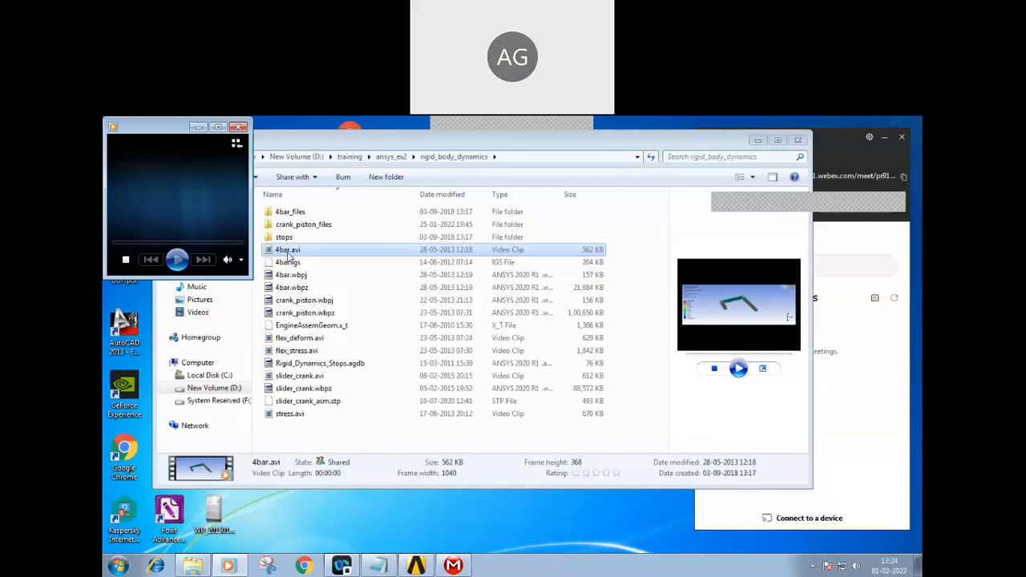
click(238, 127)
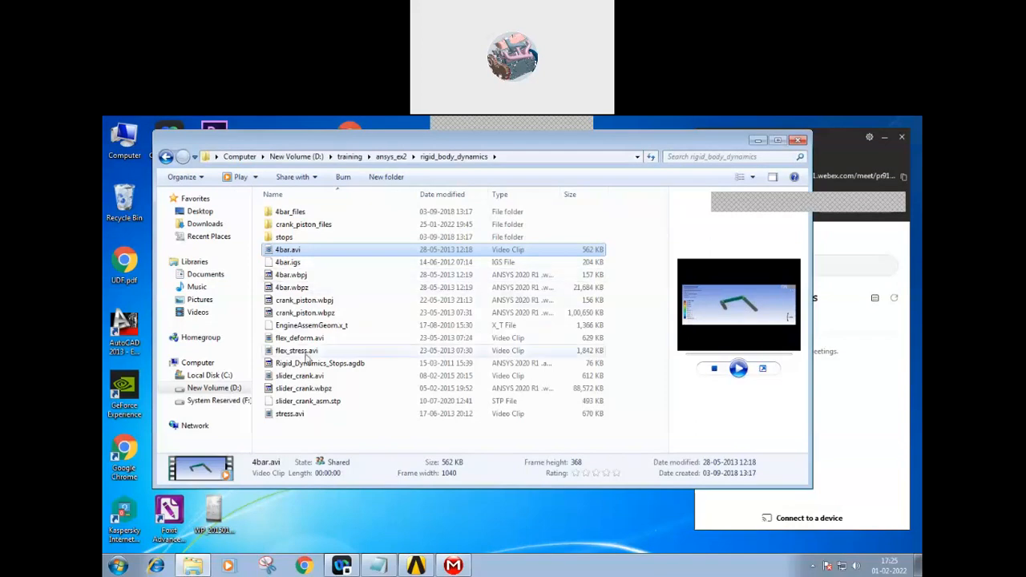
Open the stress.avi clip, close the player and minimize the Explorer and Webex windows.
click(298, 391)
click(294, 415)
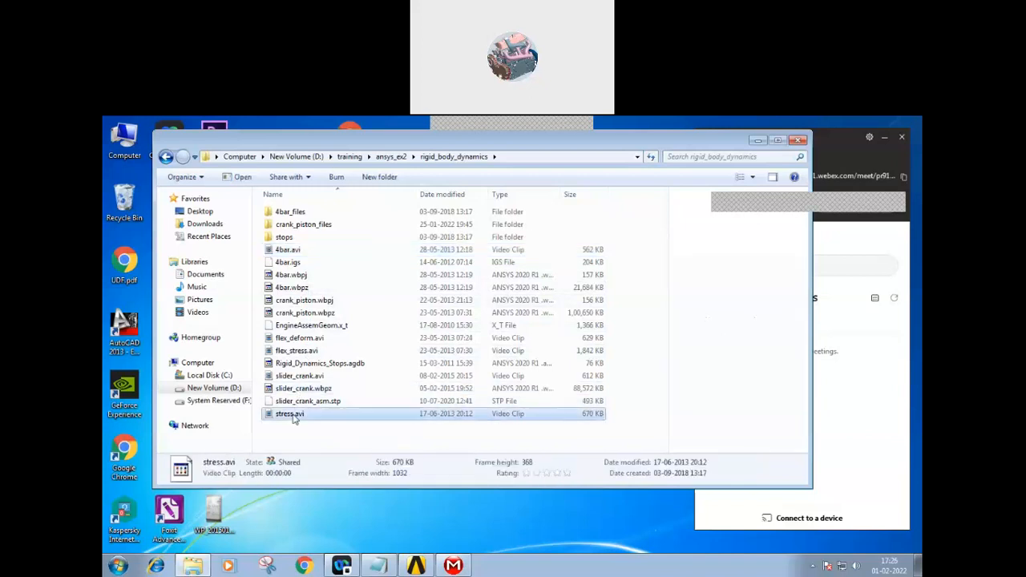
double_click(290, 414)
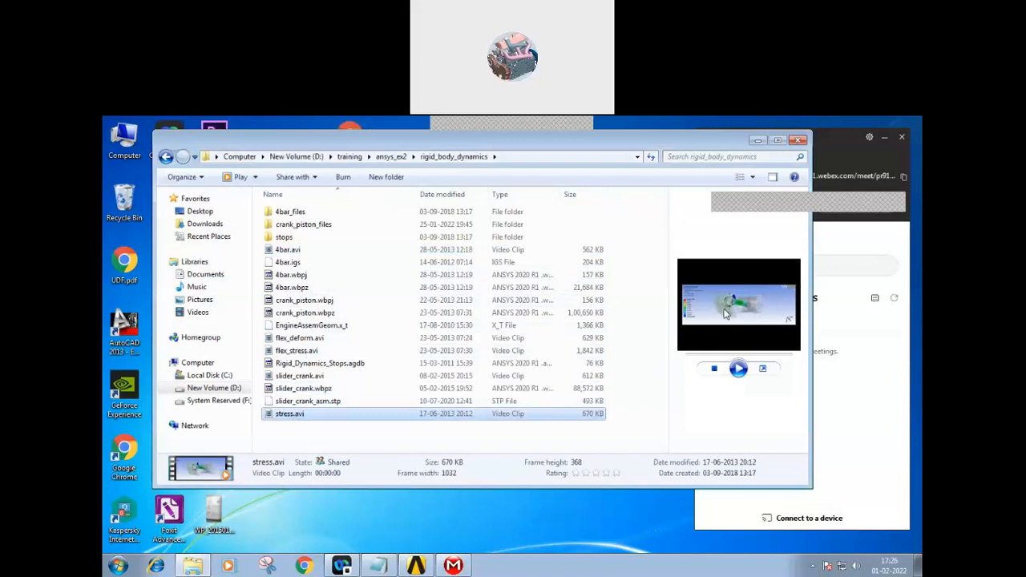
double_click(291, 415)
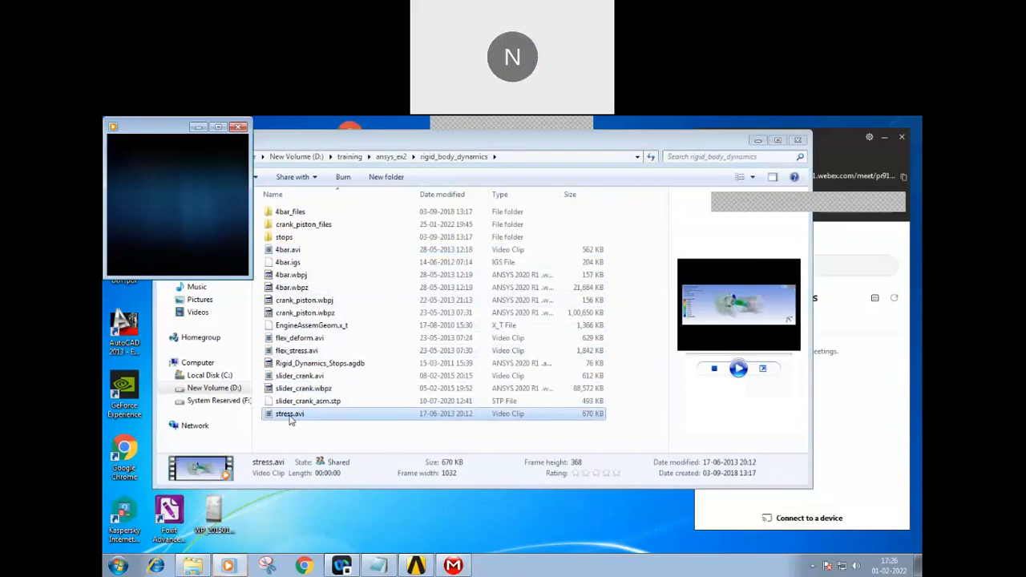
click(238, 127)
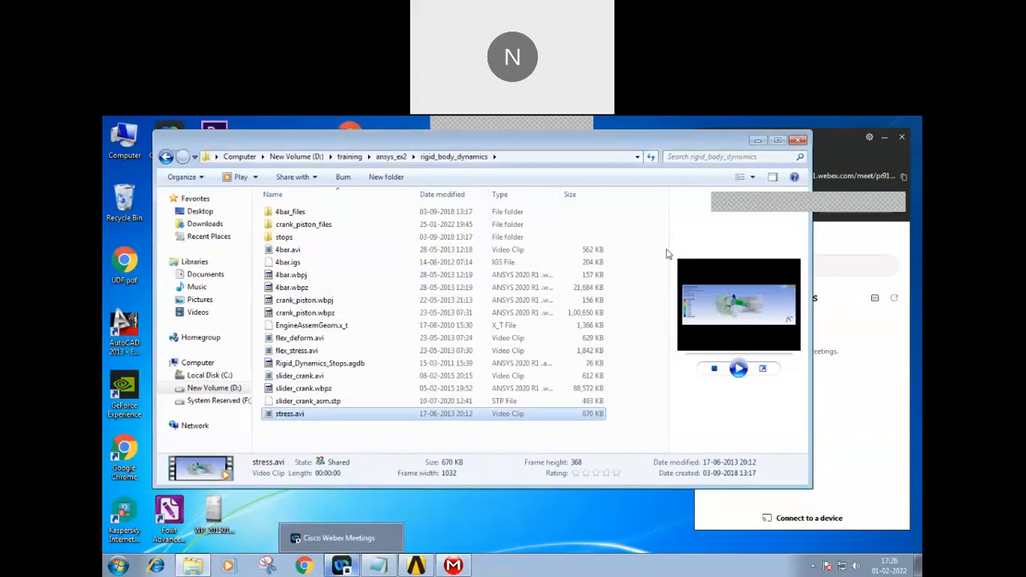
click(758, 141)
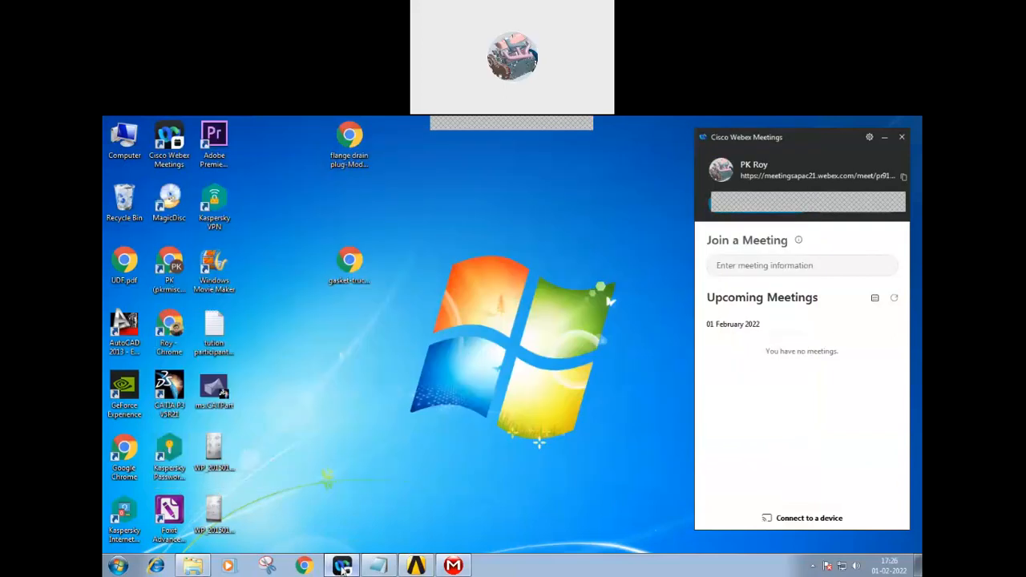
click(343, 567)
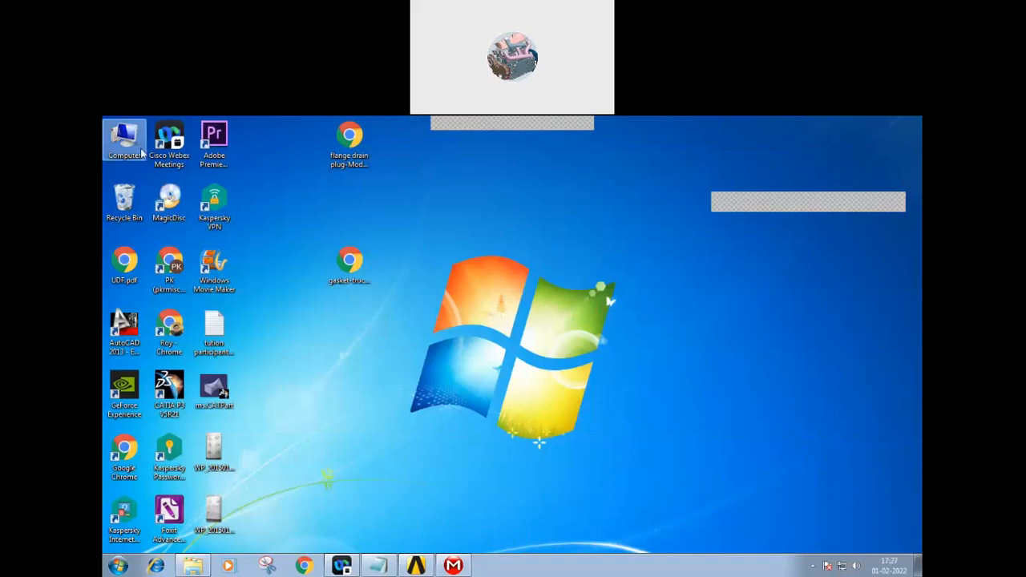
Watch the equivalent stress animation of the crank and piston assembly in stress.avi in a maximized player, and close it.
click(193, 566)
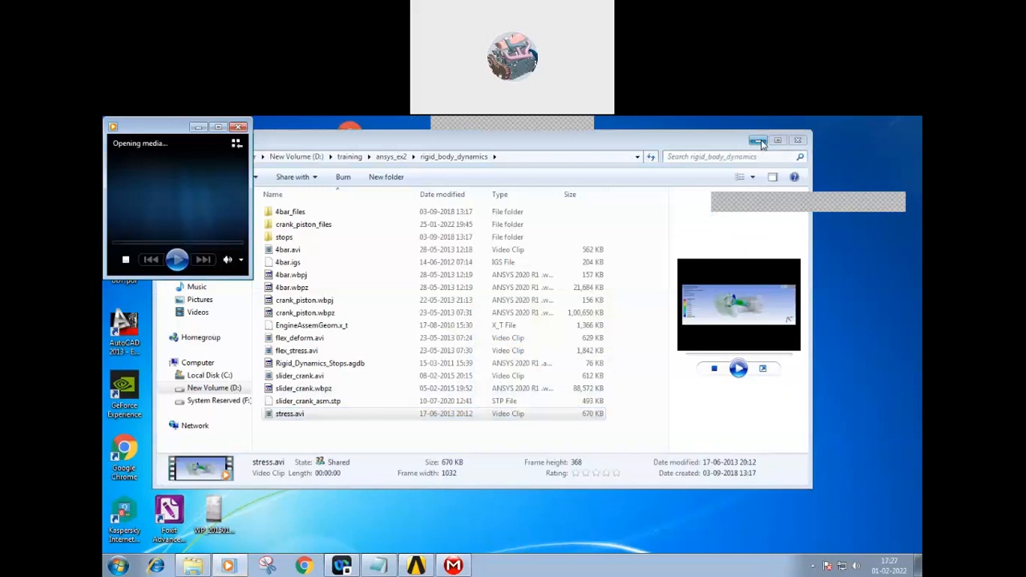
click(757, 141)
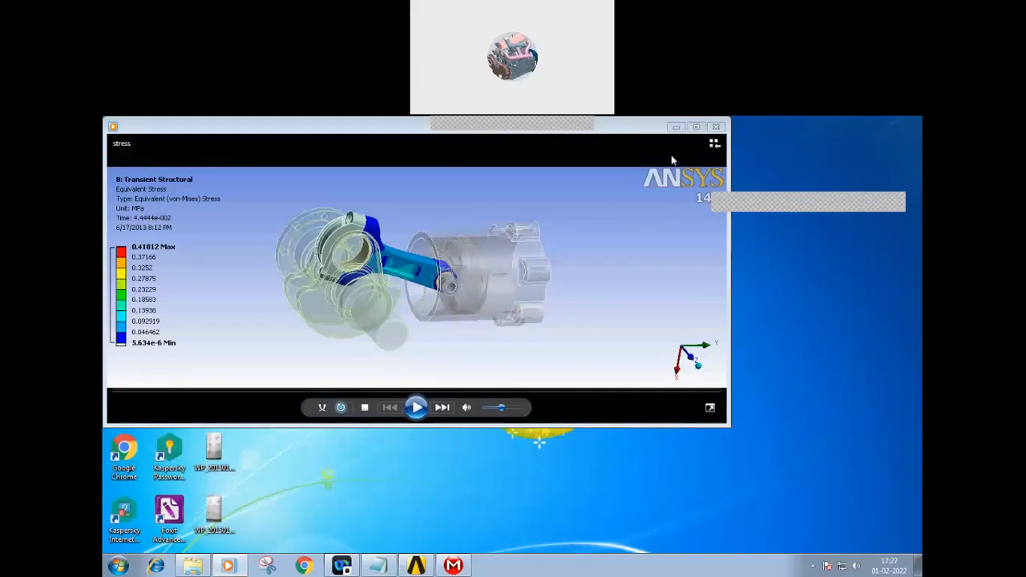
click(694, 128)
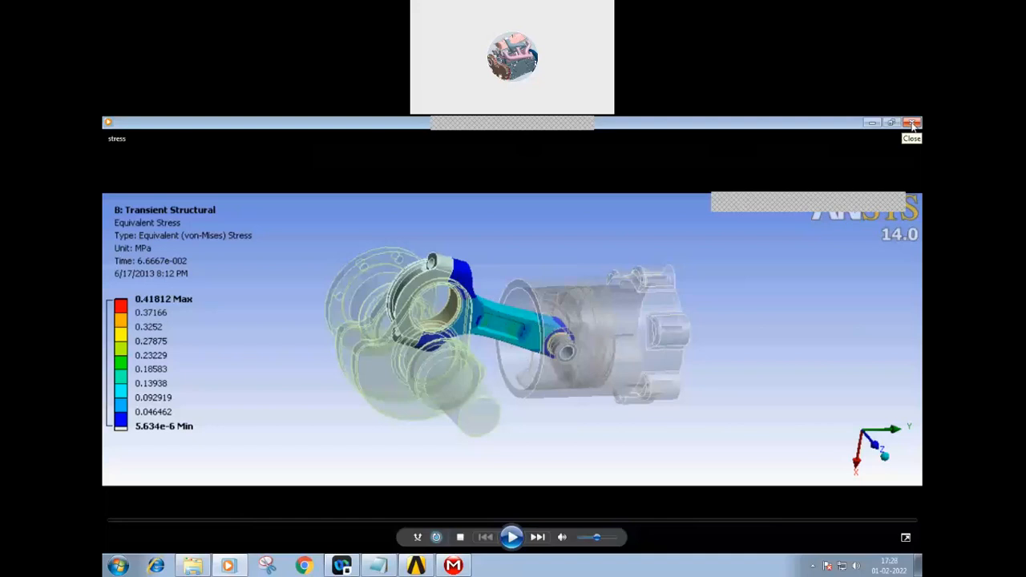
click(913, 124)
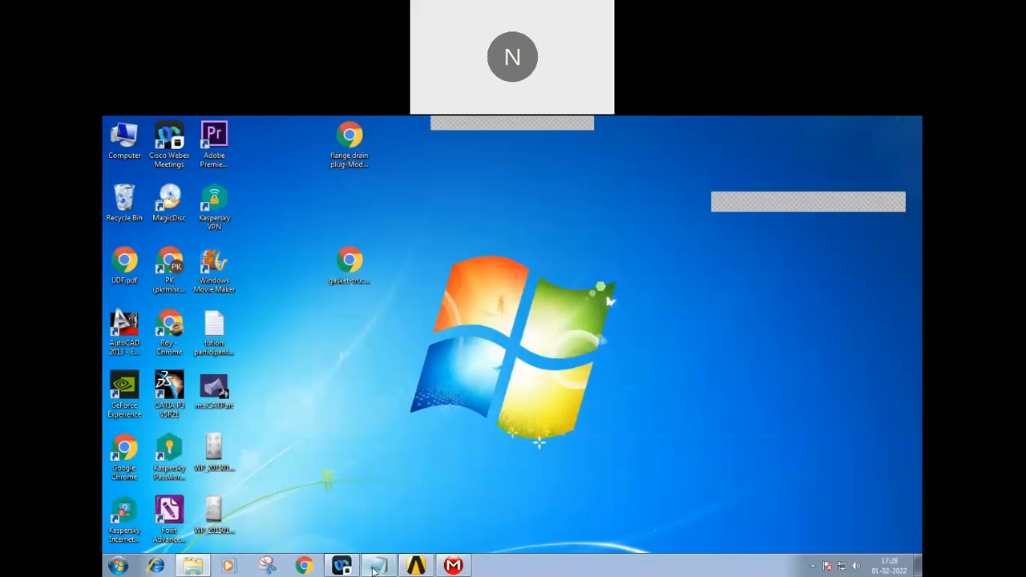
Play the 4bar.avi animation showing the directional velocity of the four-bar linkage, and close the player.
click(191, 567)
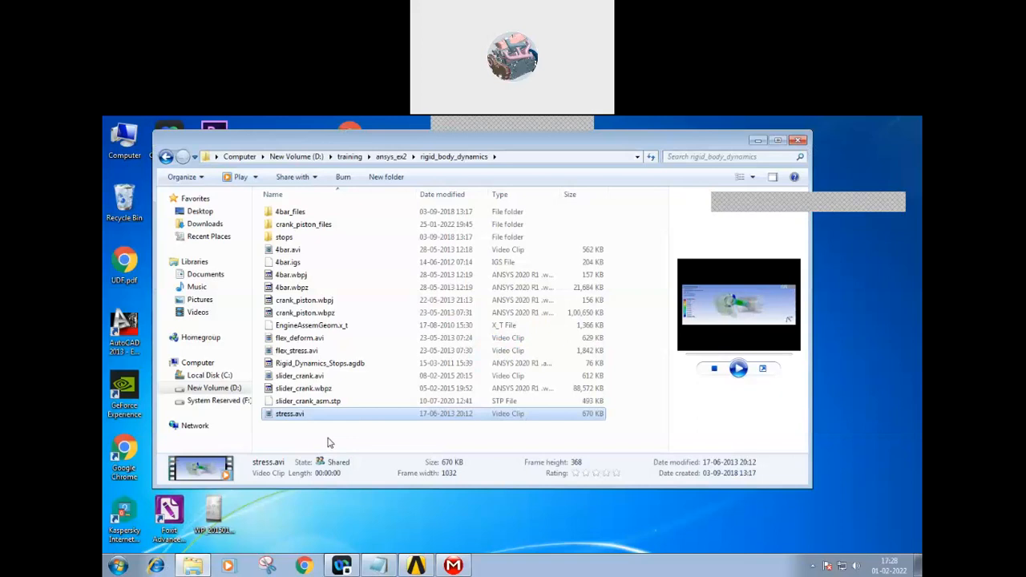
double_click(296, 251)
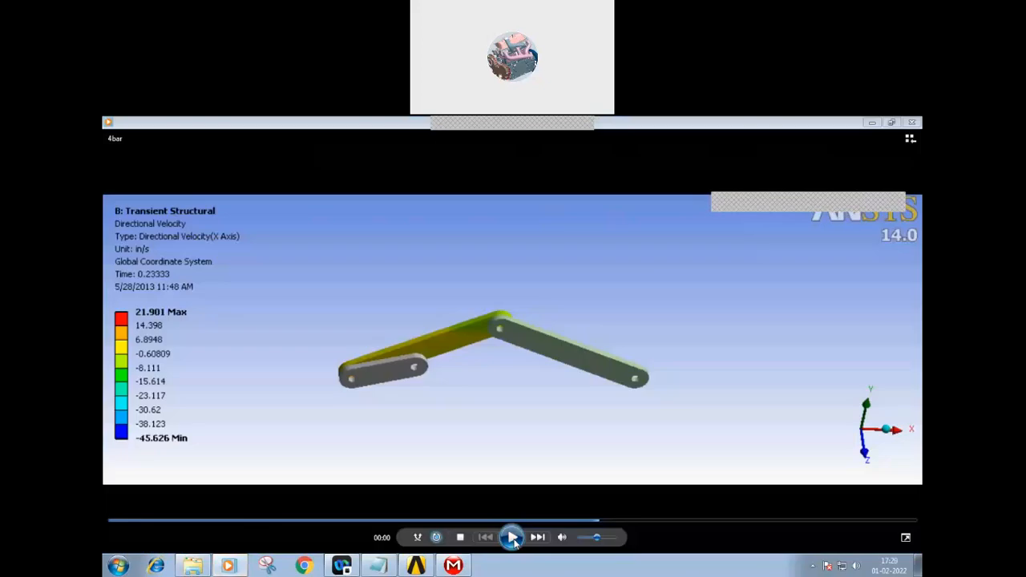
click(513, 538)
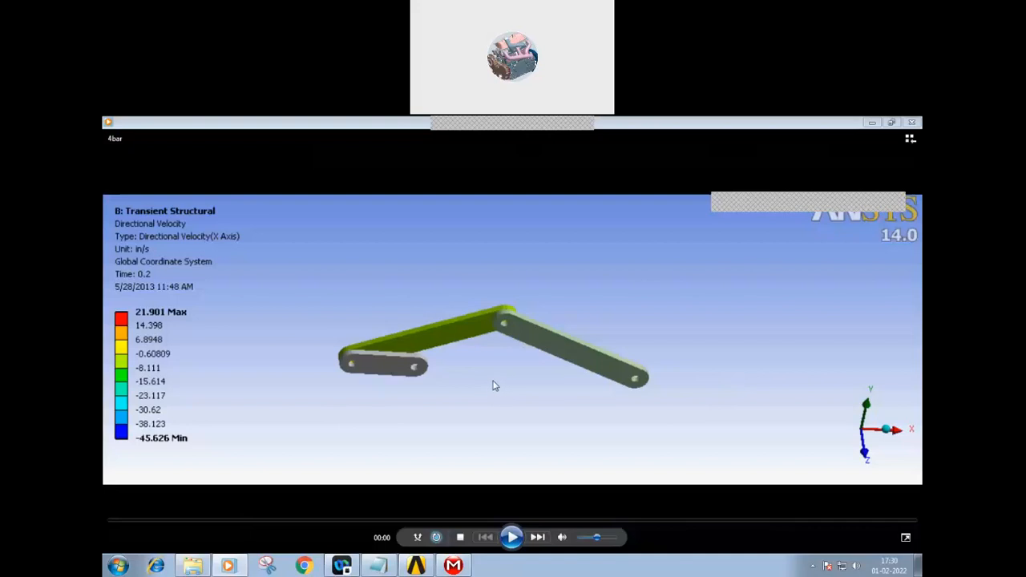
click(912, 123)
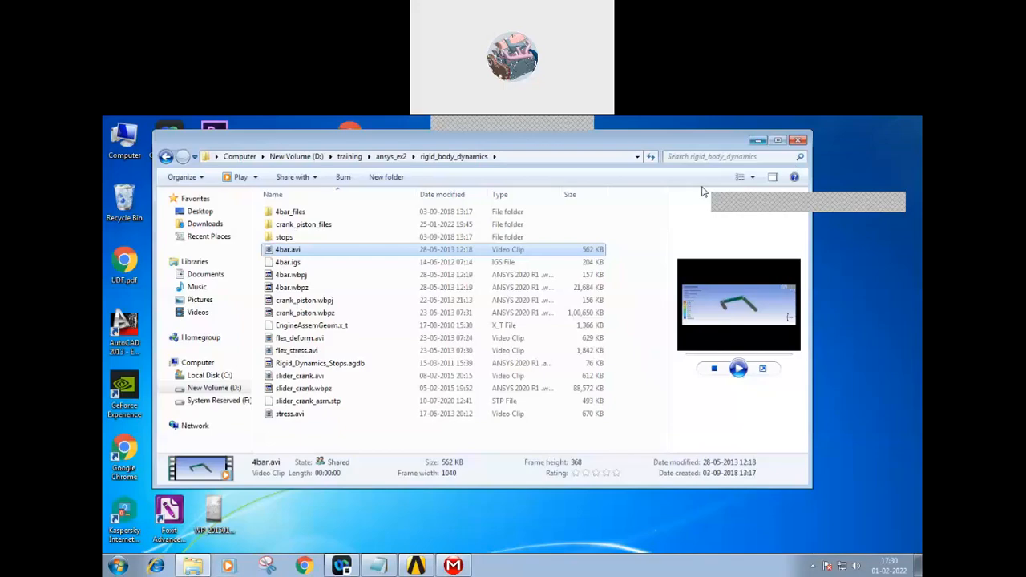
Check the Rigid Dynamics system in the Workbench project schematic and return to the model in ANSYS Mechanical.
click(758, 140)
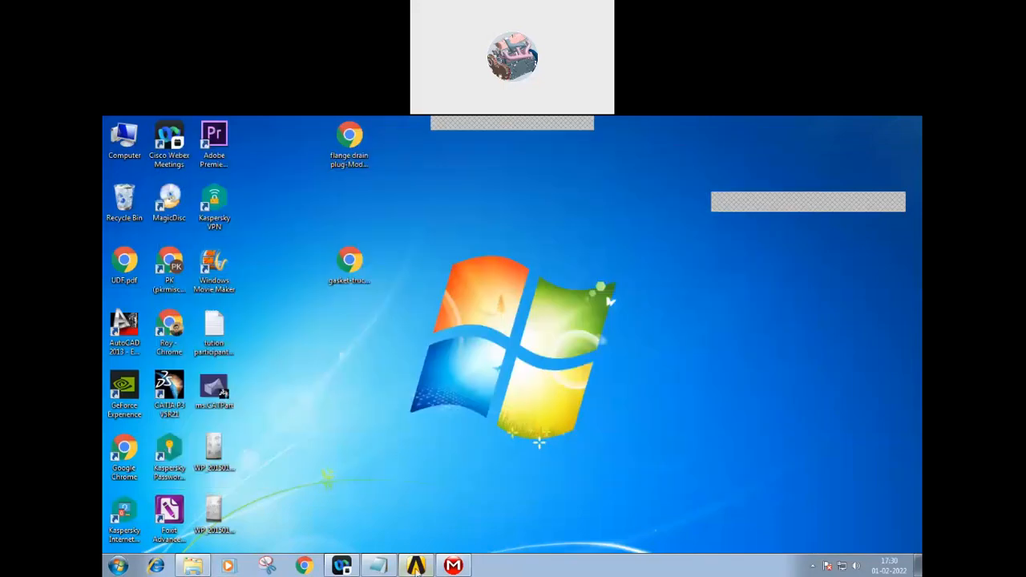
click(416, 566)
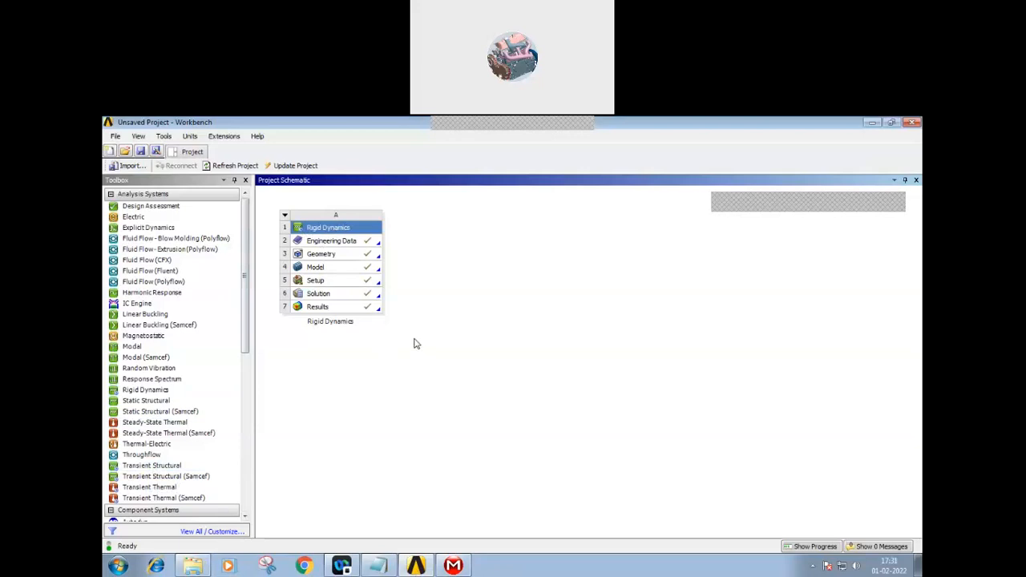
mouse_move(413, 567)
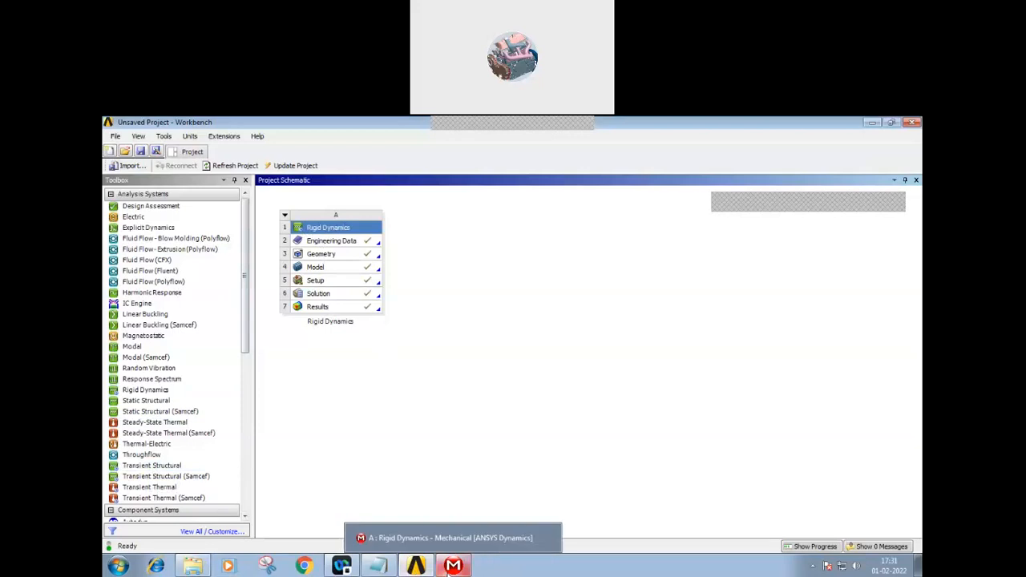
click(412, 538)
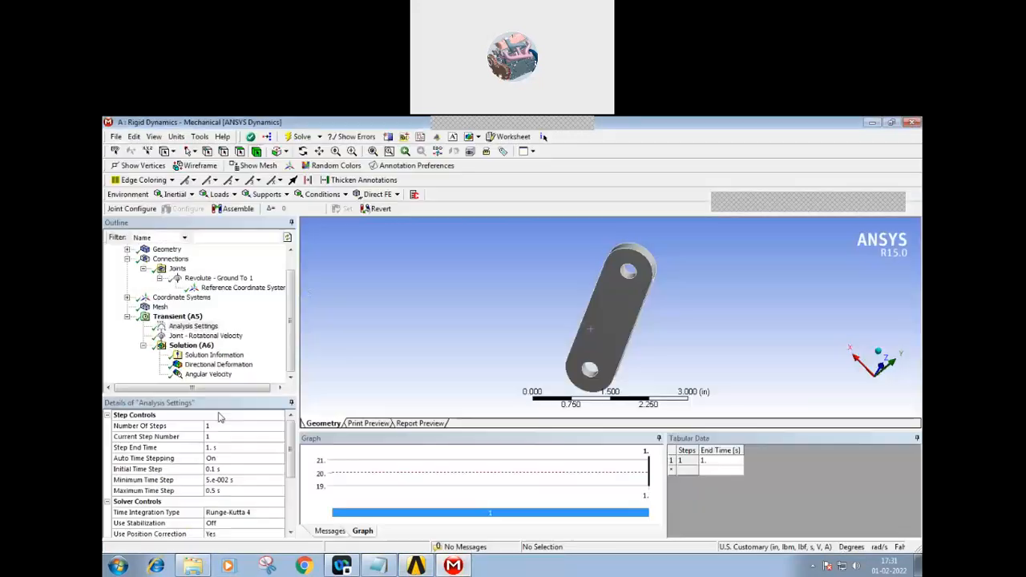
Examine the stiffness behavior options available for the link body under the model's geometry.
double_click(168, 250)
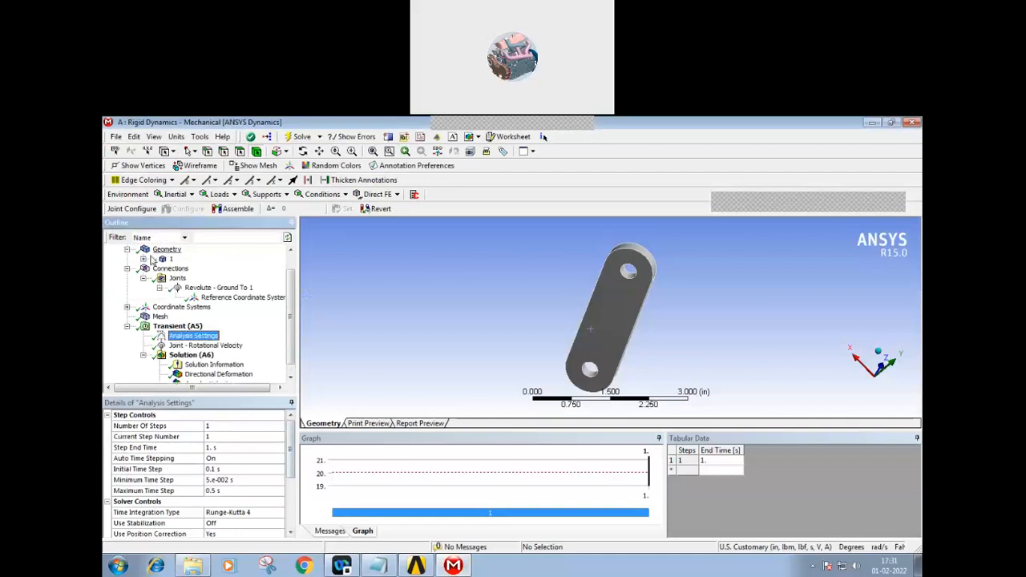
click(166, 259)
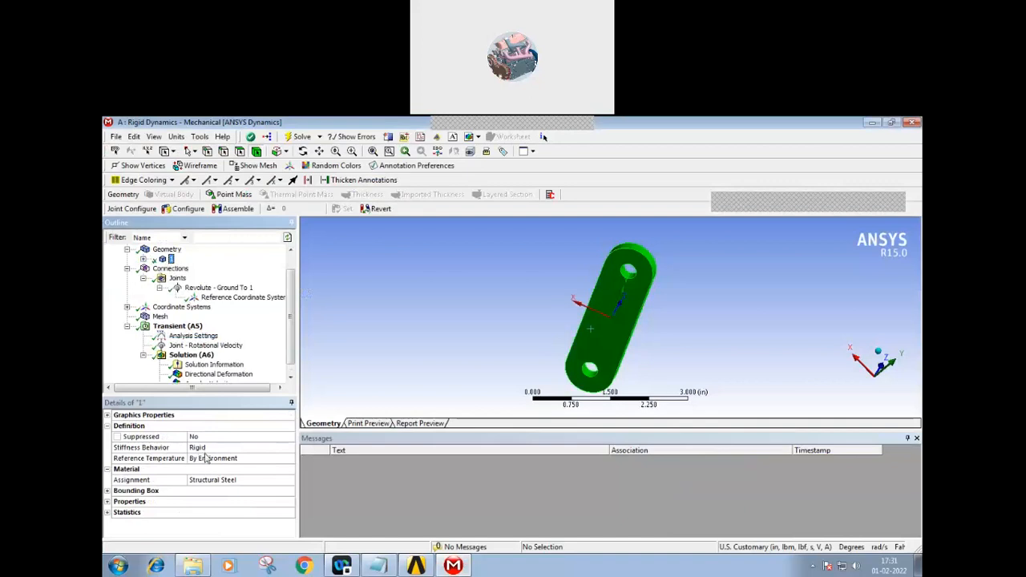
click(206, 454)
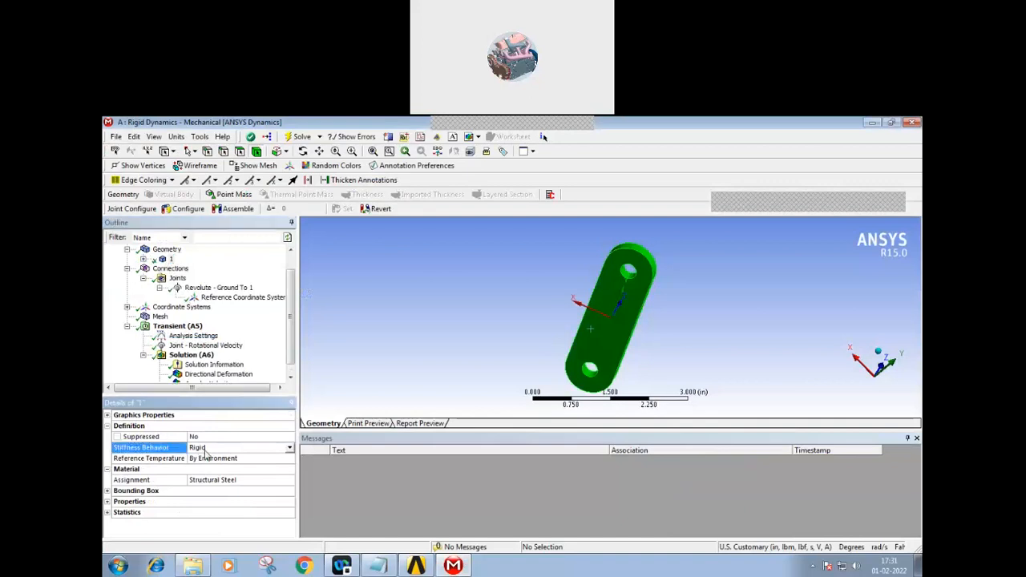
click(290, 449)
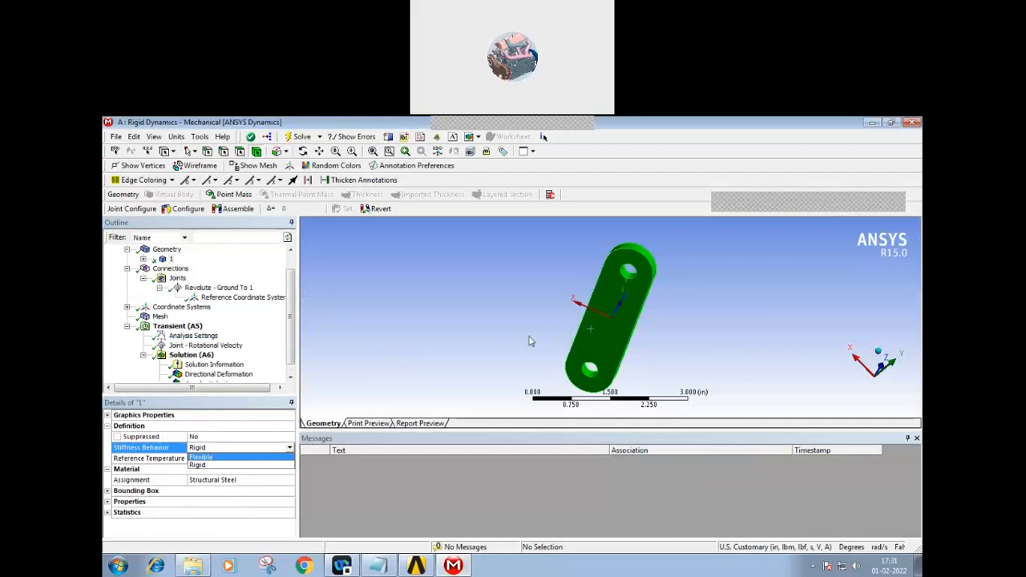
middle_drag(532, 344, 454, 360)
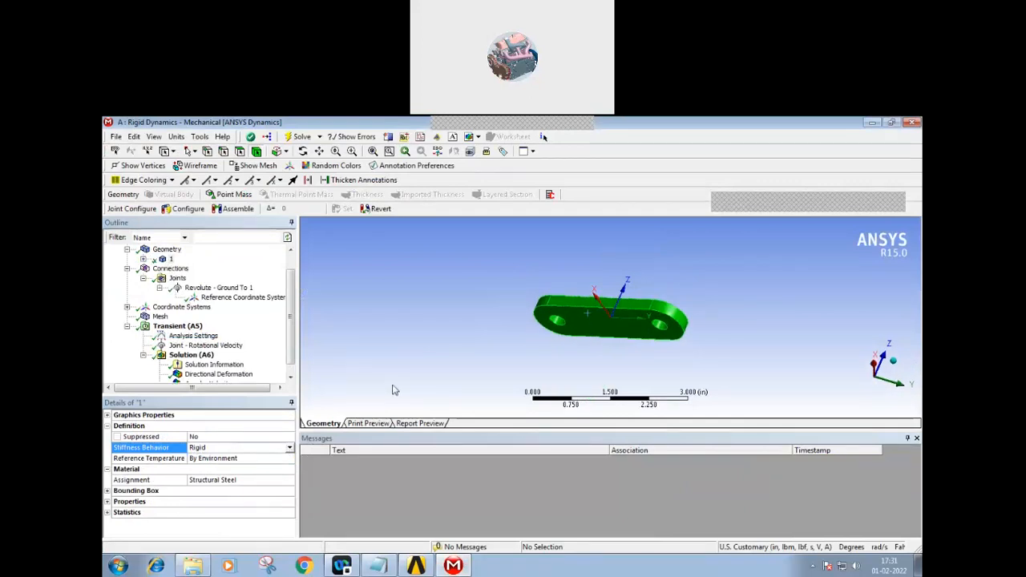
click(290, 447)
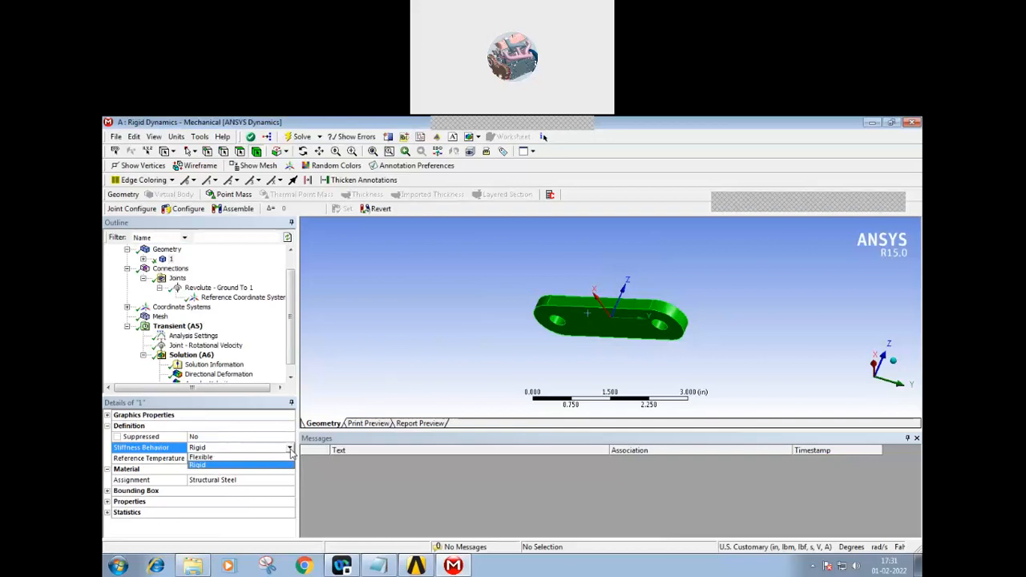
click(441, 390)
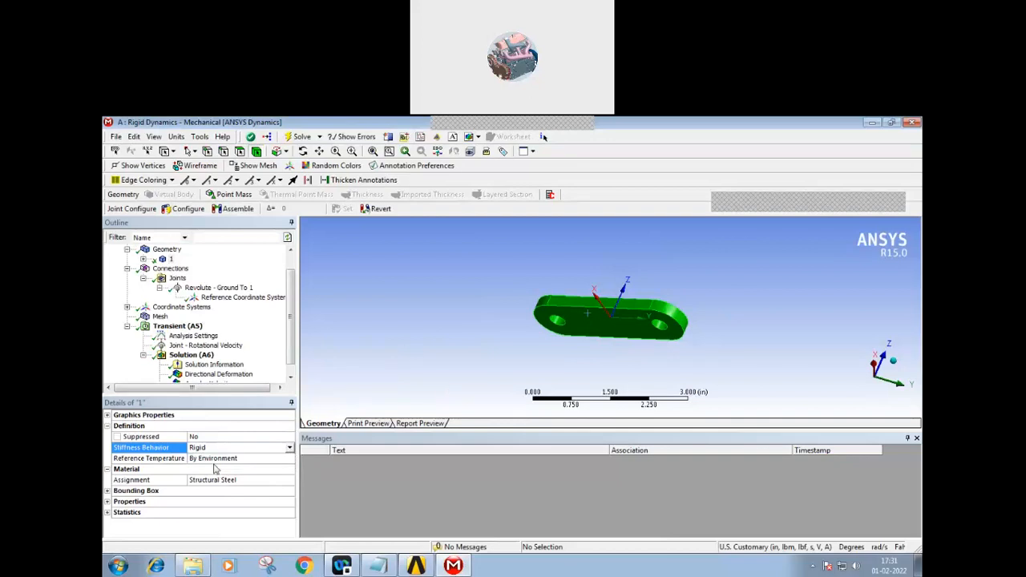
Compare the Flexible and Rigid stiffness choices for the link body, and inspect the link from several angles.
click(289, 449)
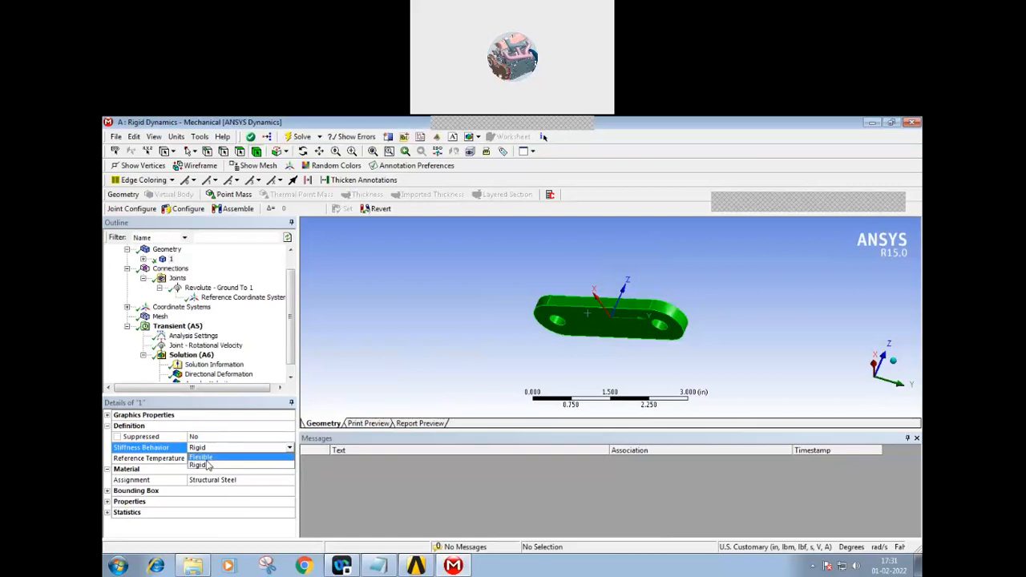
click(429, 379)
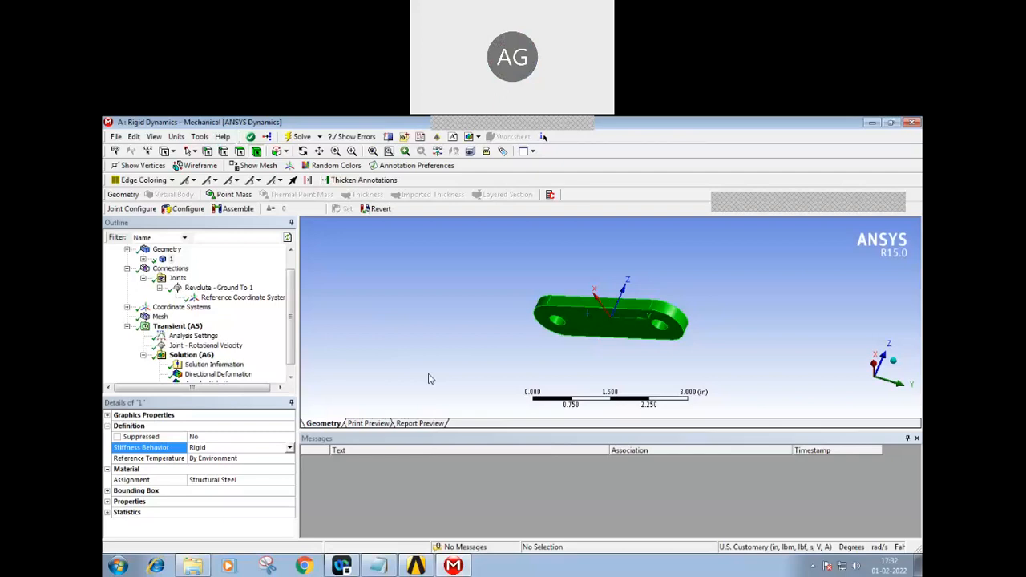
middle_drag(600, 360, 644, 307)
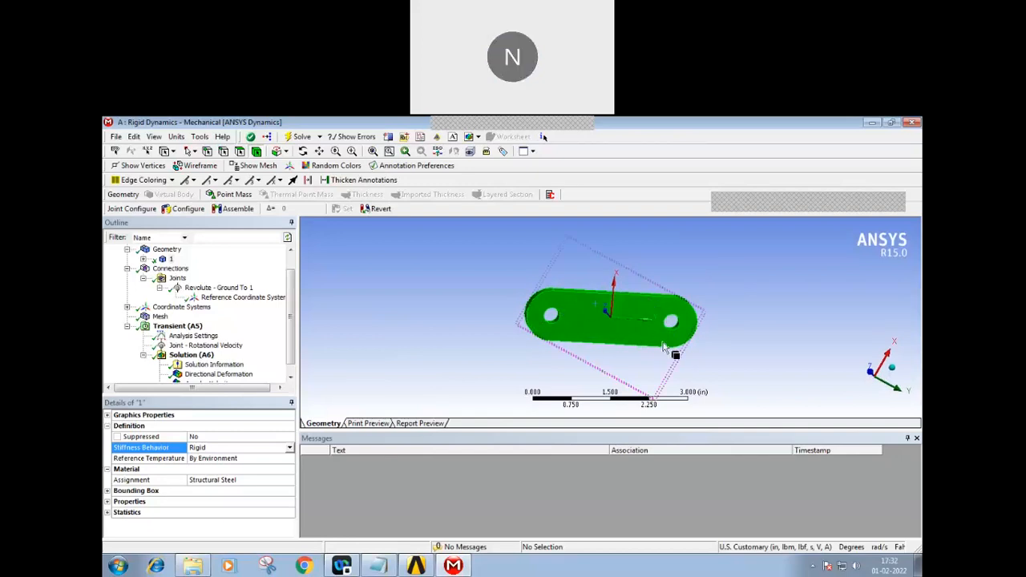
middle_drag(633, 355, 555, 315)
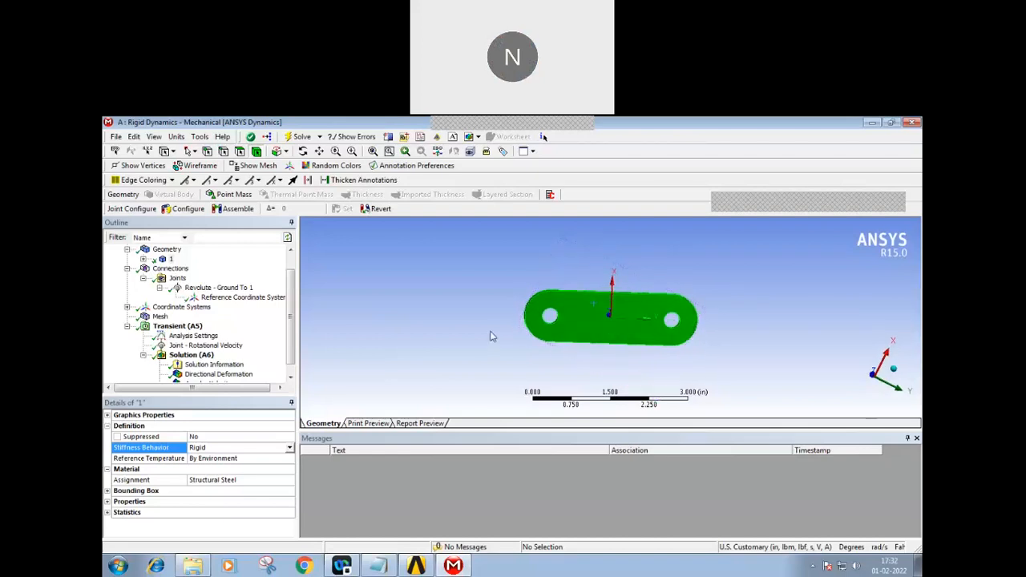
middle_drag(639, 329, 630, 353)
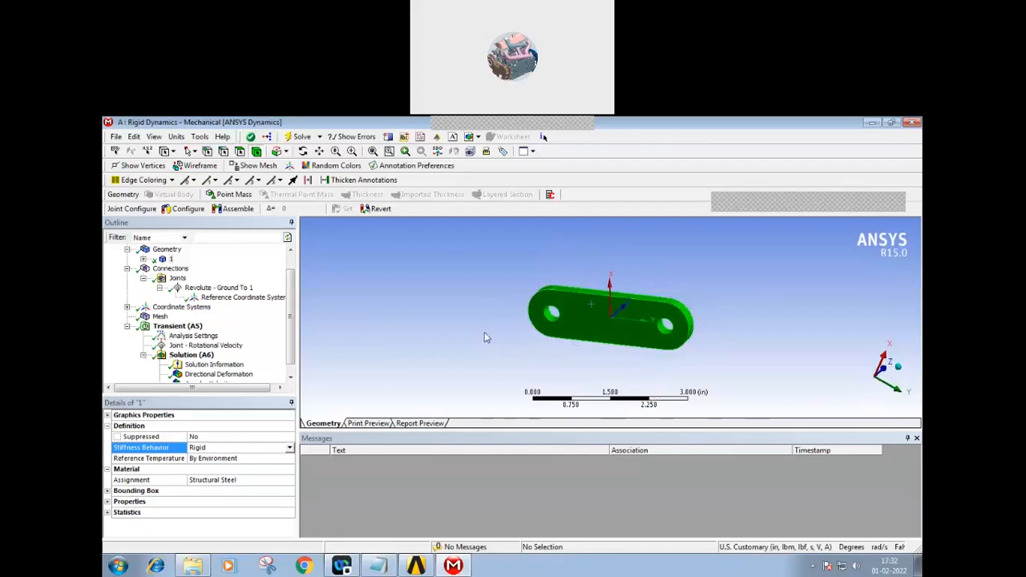
middle_drag(539, 336, 600, 326)
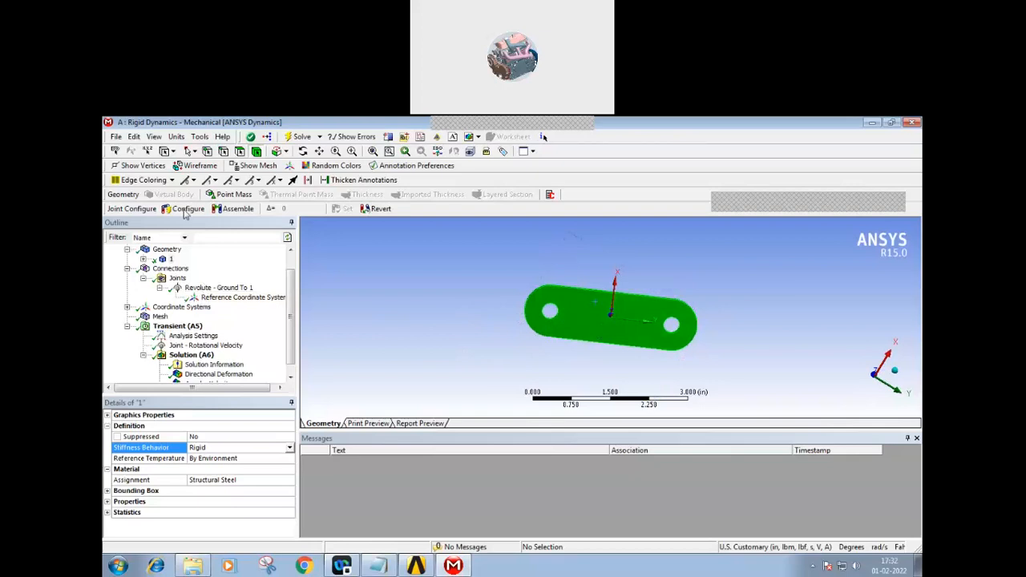
Close Mechanical and start a new Workbench project without saving the current one.
click(116, 140)
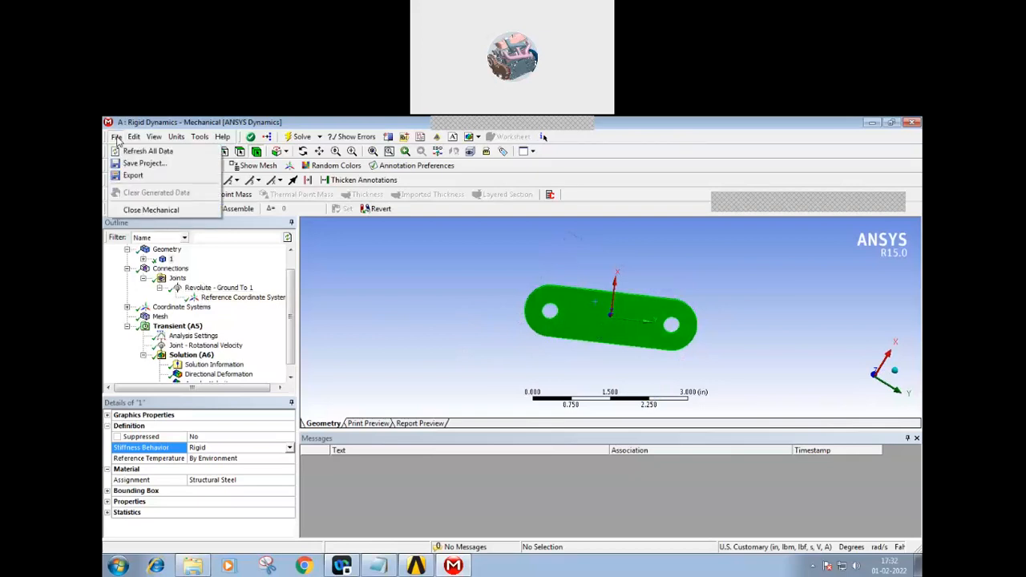
click(169, 211)
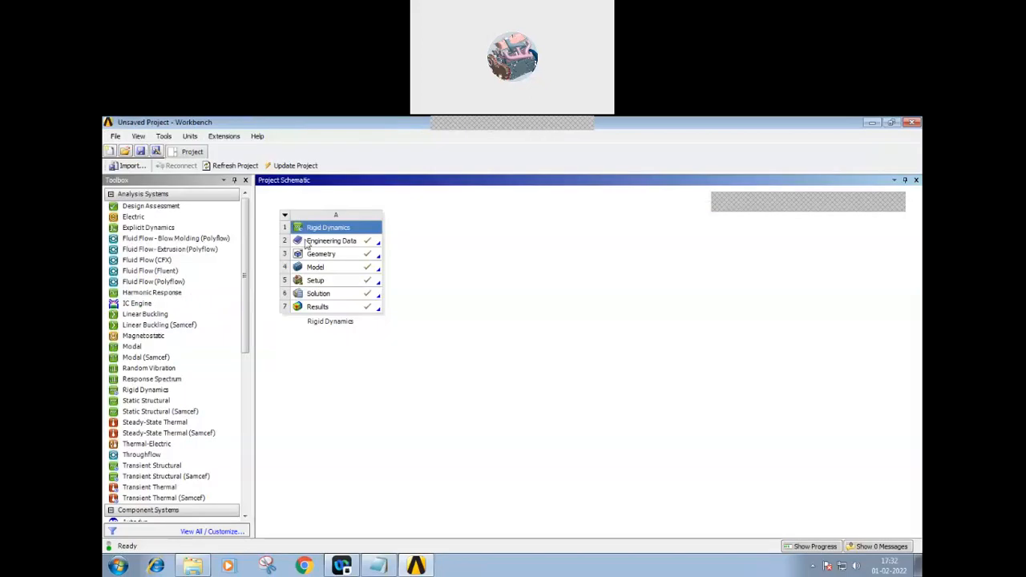
click(116, 137)
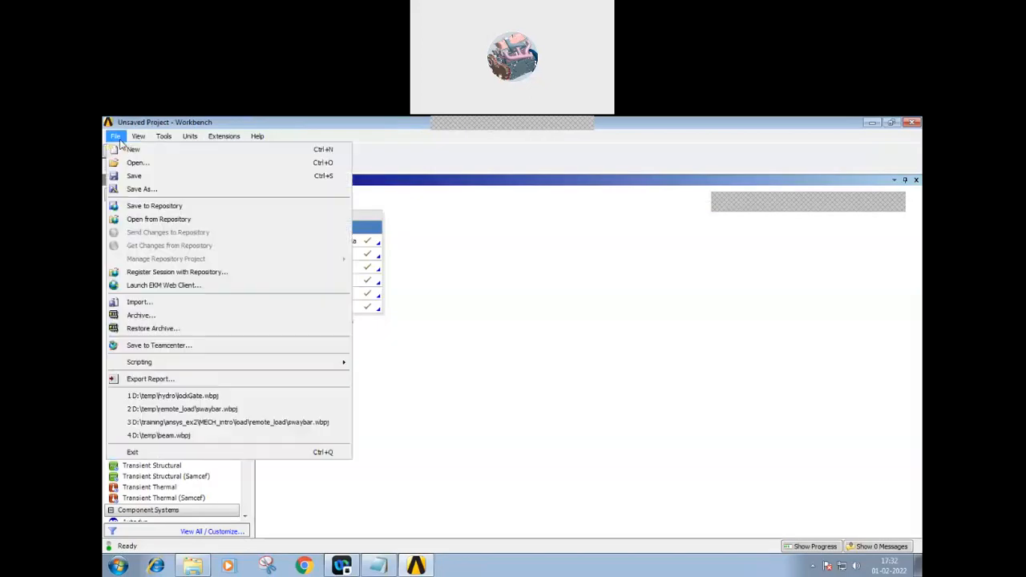
click(132, 145)
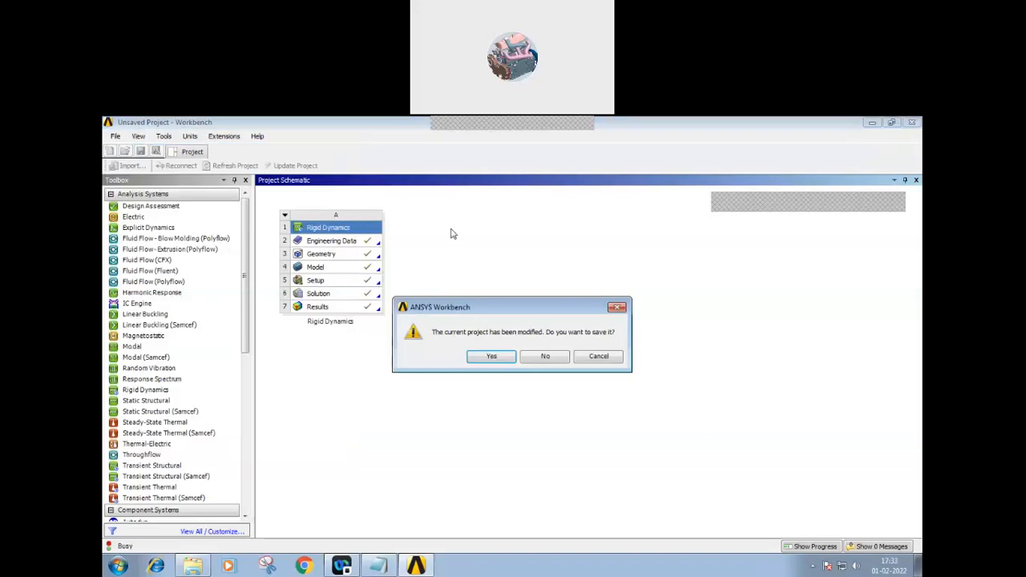
click(545, 357)
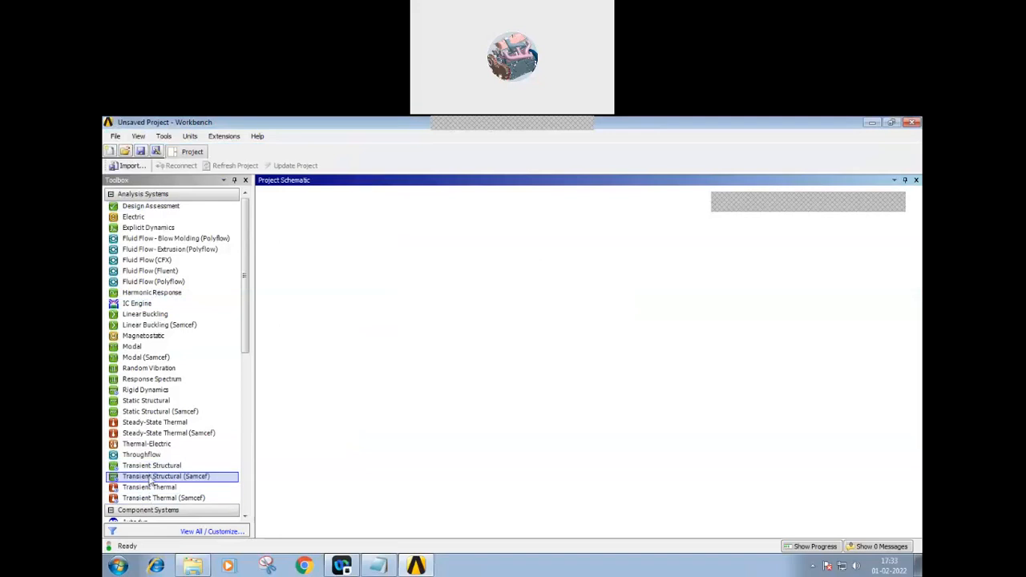
Add a Static Structural system to the project schematic and check the project's unit system options.
click(150, 400)
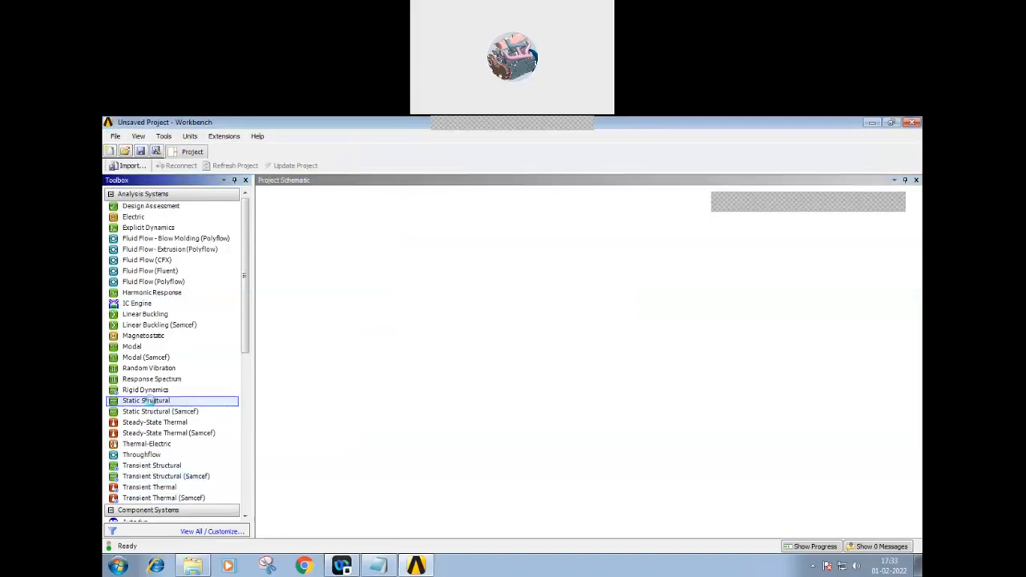
drag(150, 401, 392, 362)
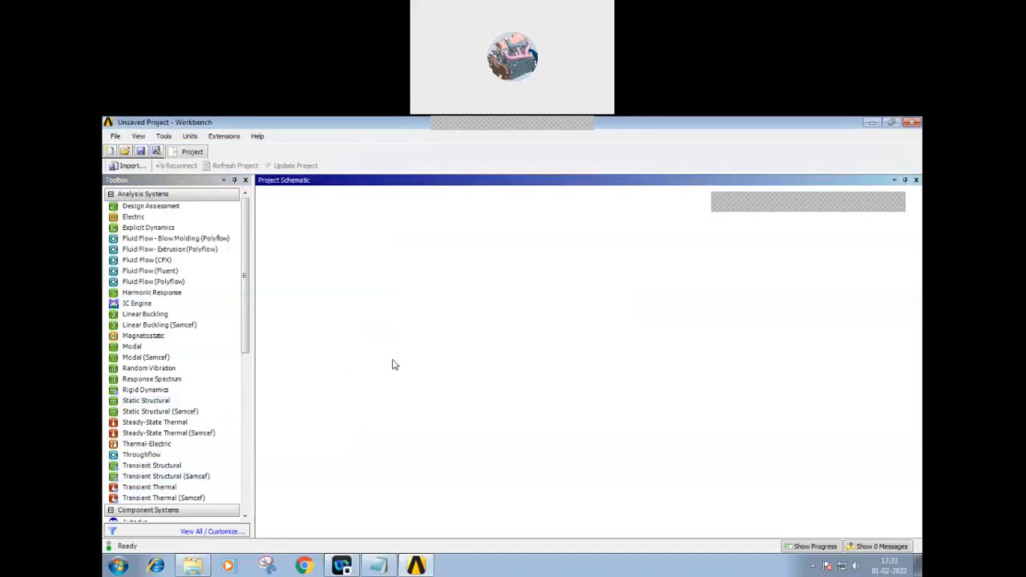
click(190, 136)
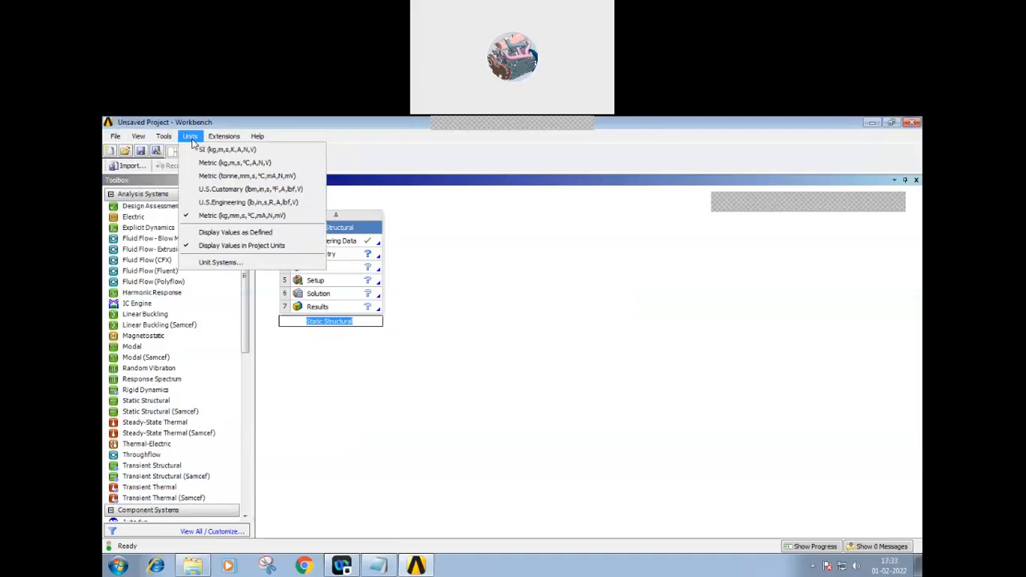
click(441, 252)
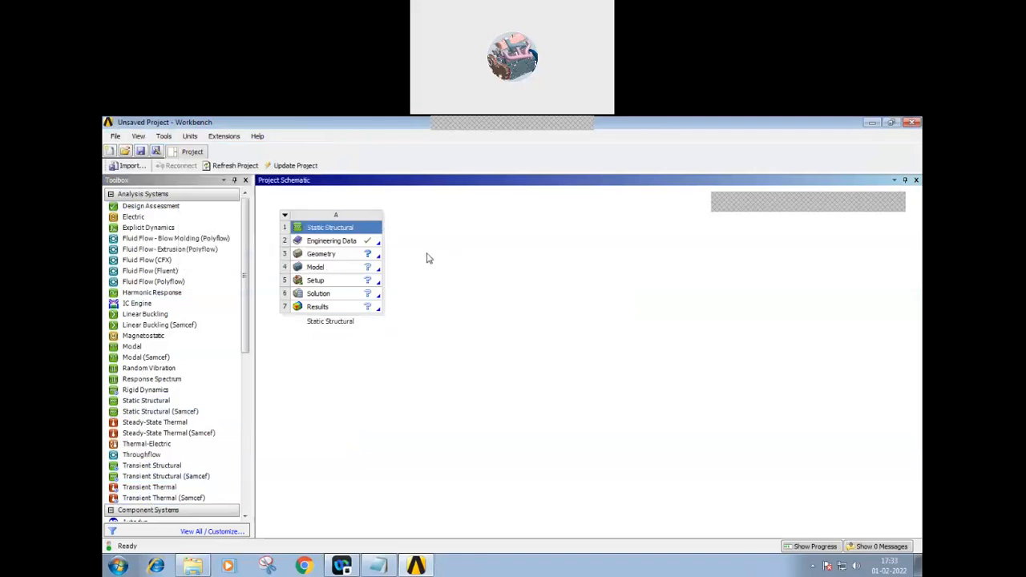
click(370, 255)
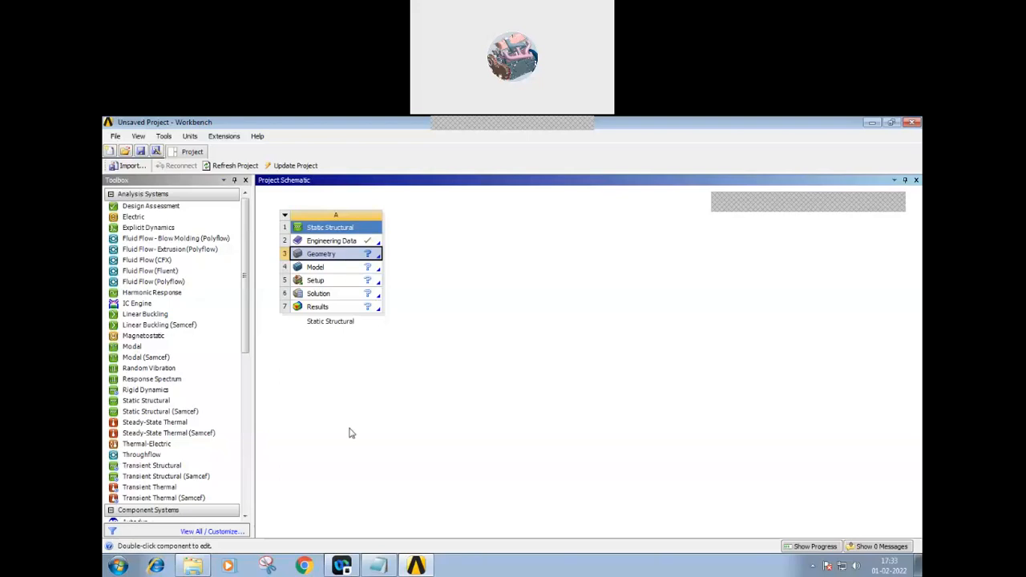
click(116, 136)
click(417, 372)
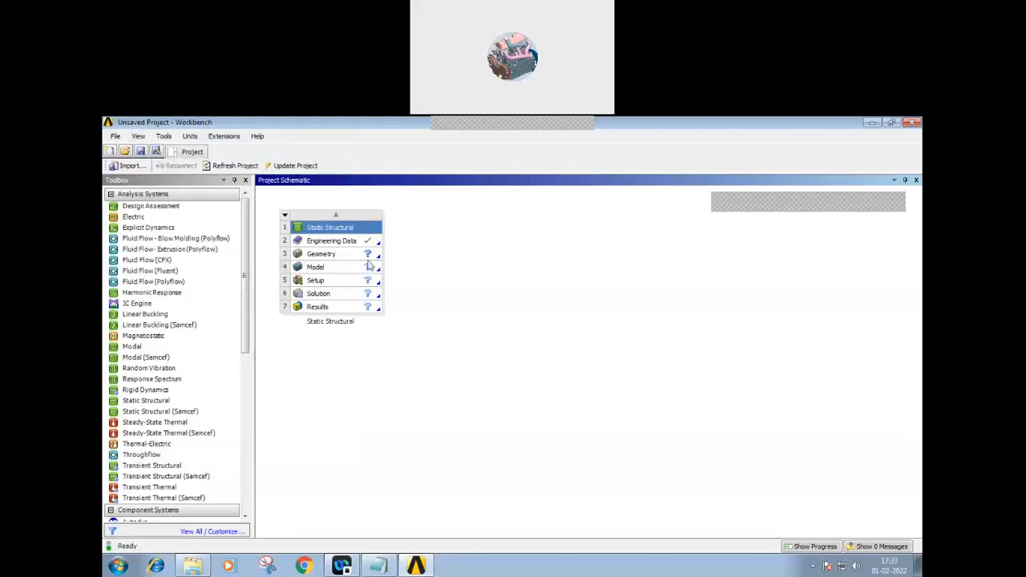
click(368, 254)
right_click(367, 254)
mouse_move(400, 274)
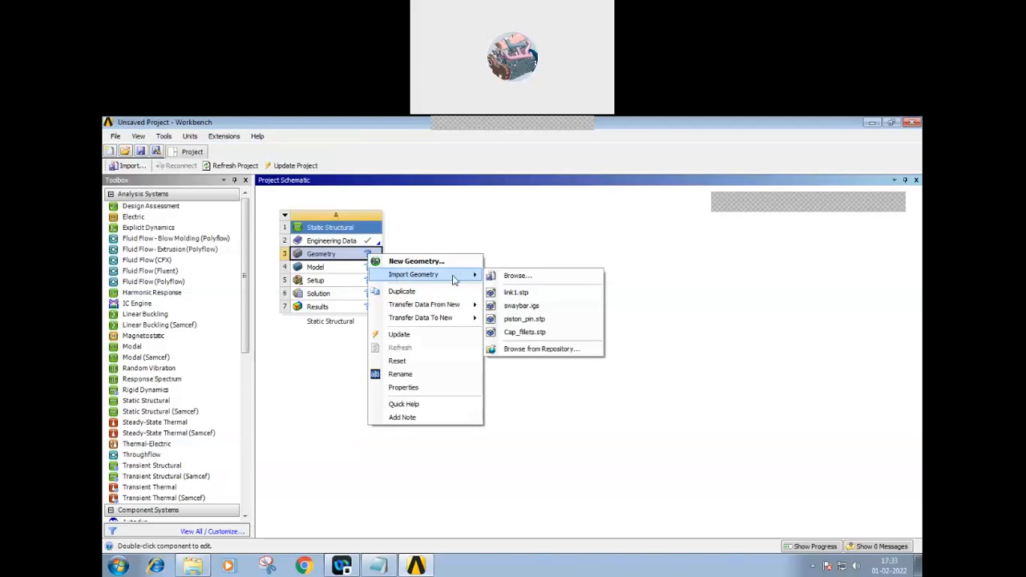
click(513, 276)
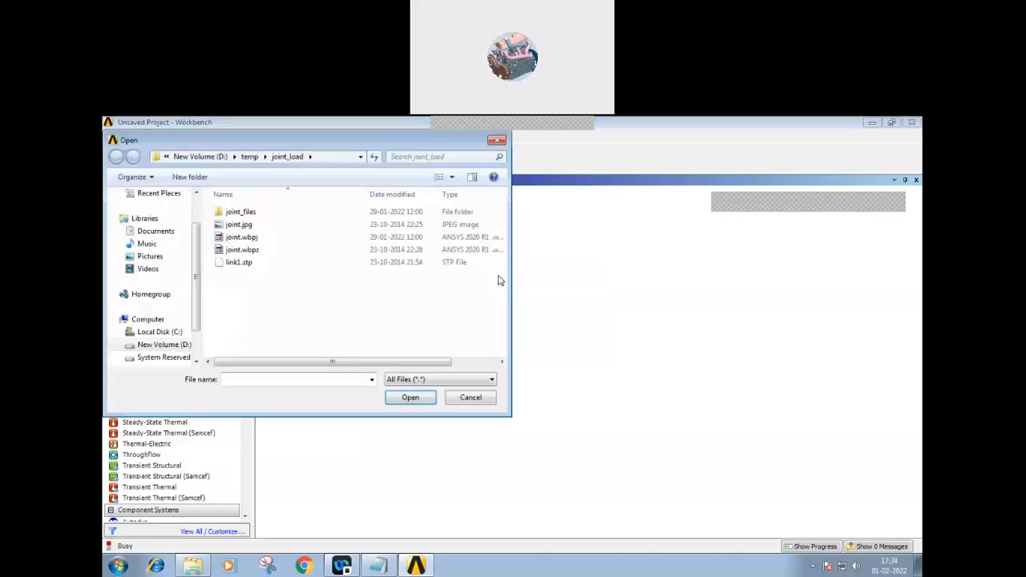
click(249, 157)
double_click(237, 249)
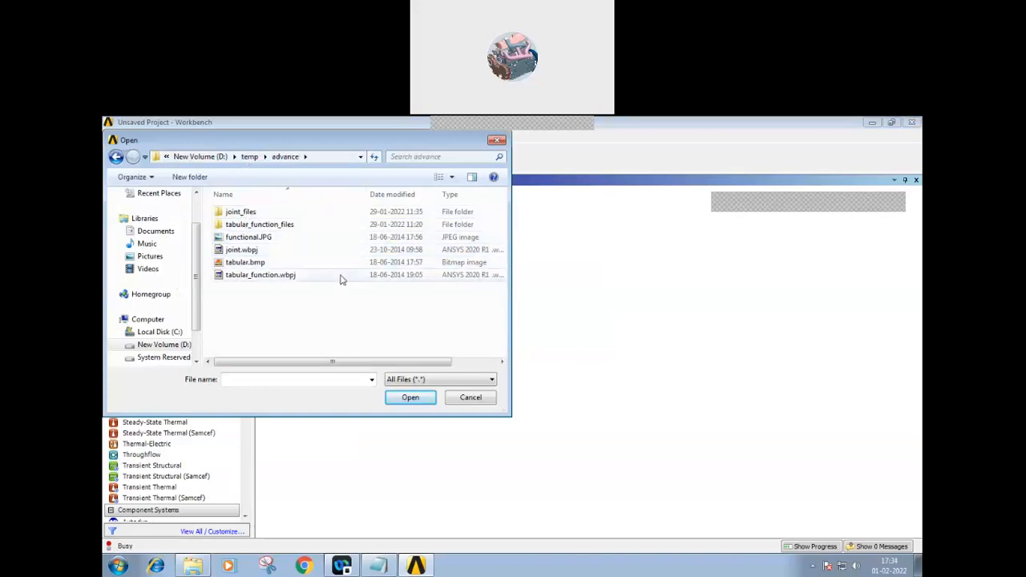
click(469, 398)
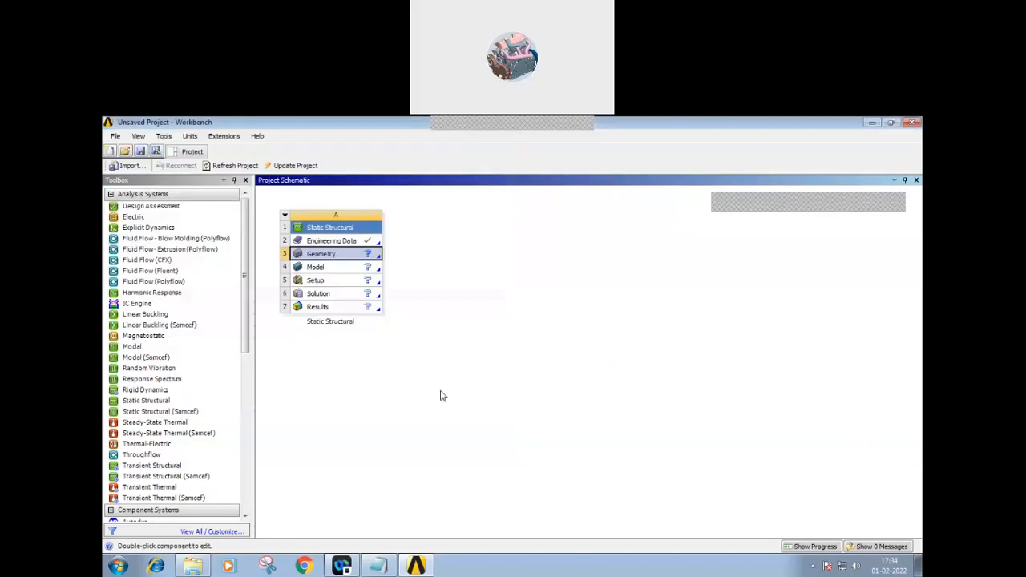
Open the Static Structural system's geometry in DesignModeler and set the length unit to millimeter.
double_click(327, 255)
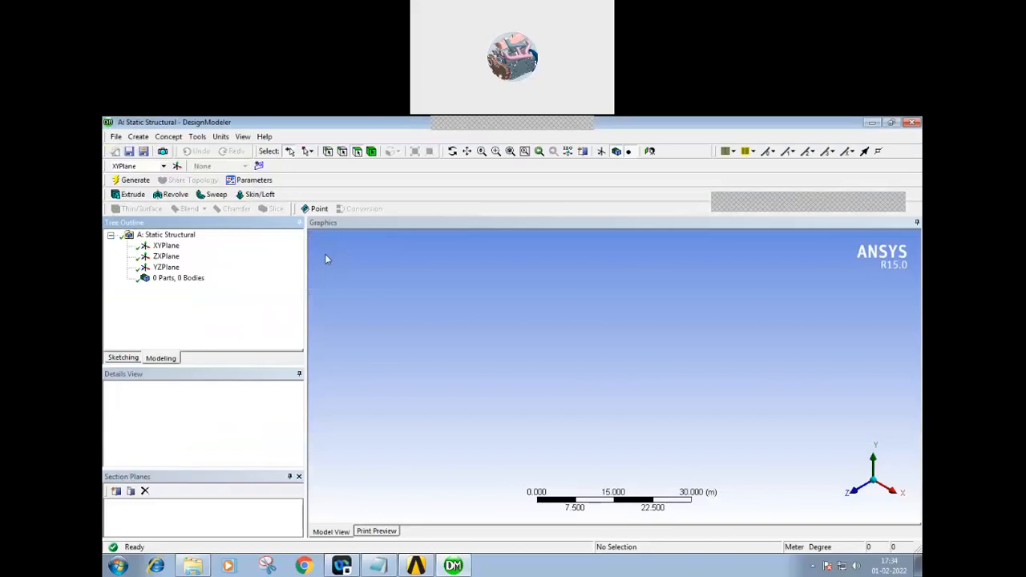
click(221, 137)
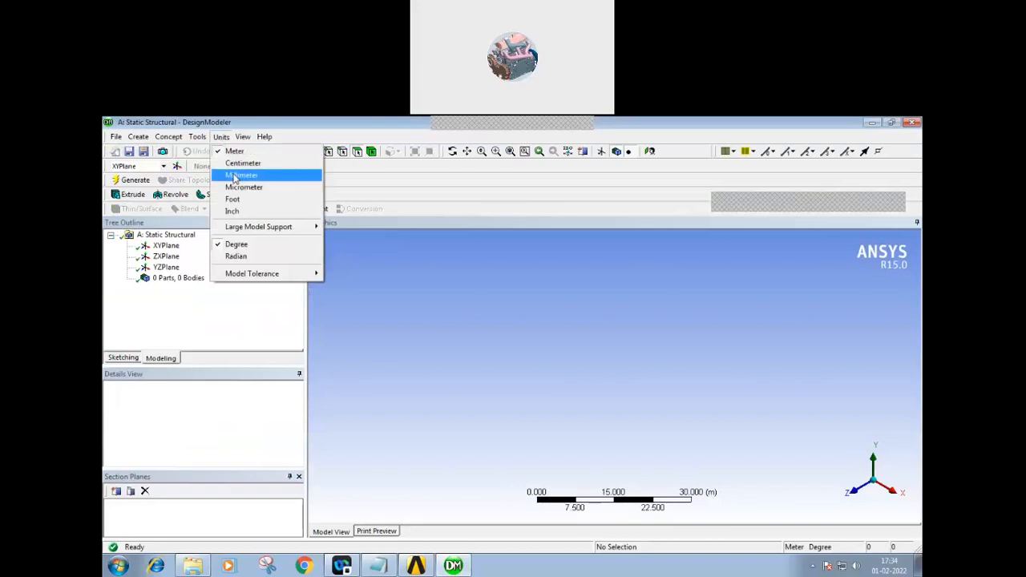
click(240, 175)
Insert a Box primitive into the geometry model.
click(138, 137)
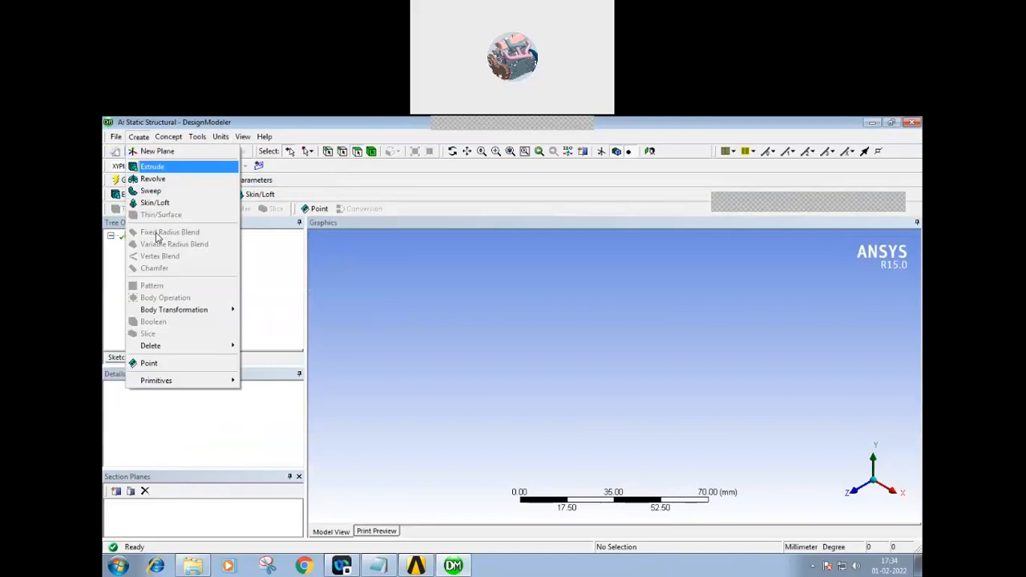
mouse_move(212, 384)
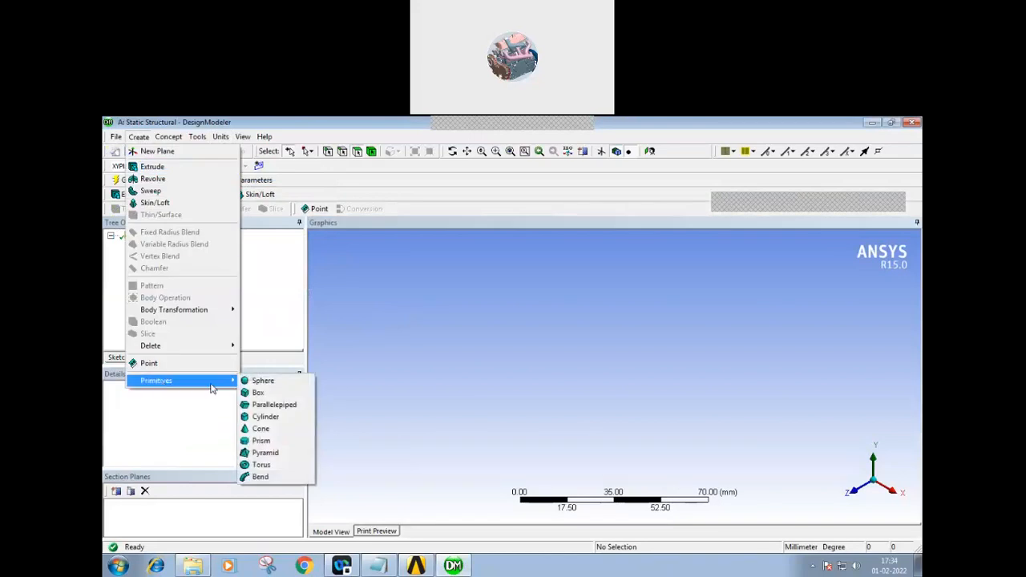
click(262, 396)
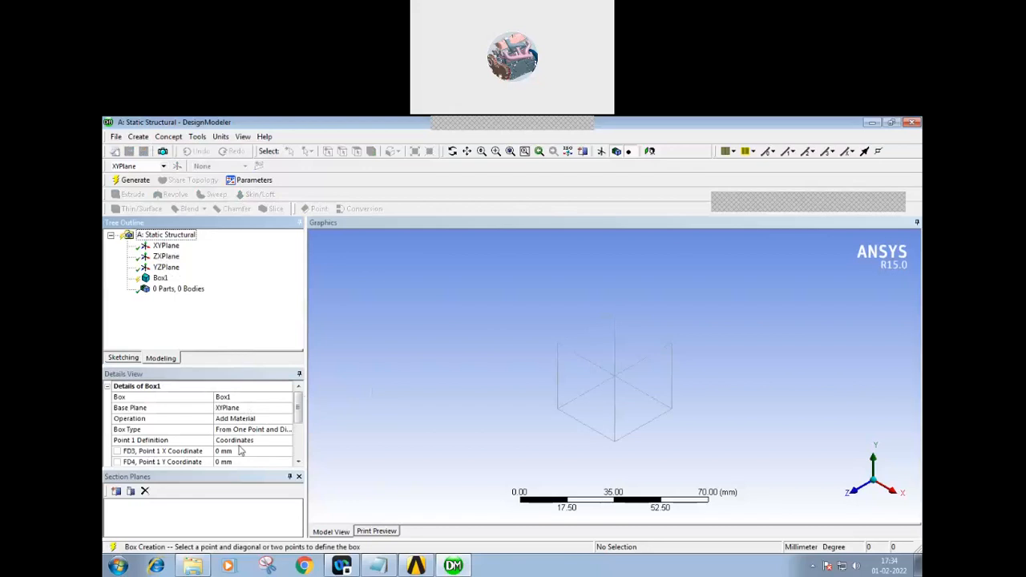
Review the box's base plane, Point 1 coordinates and diagonal component settings.
drag(297, 416, 296, 428)
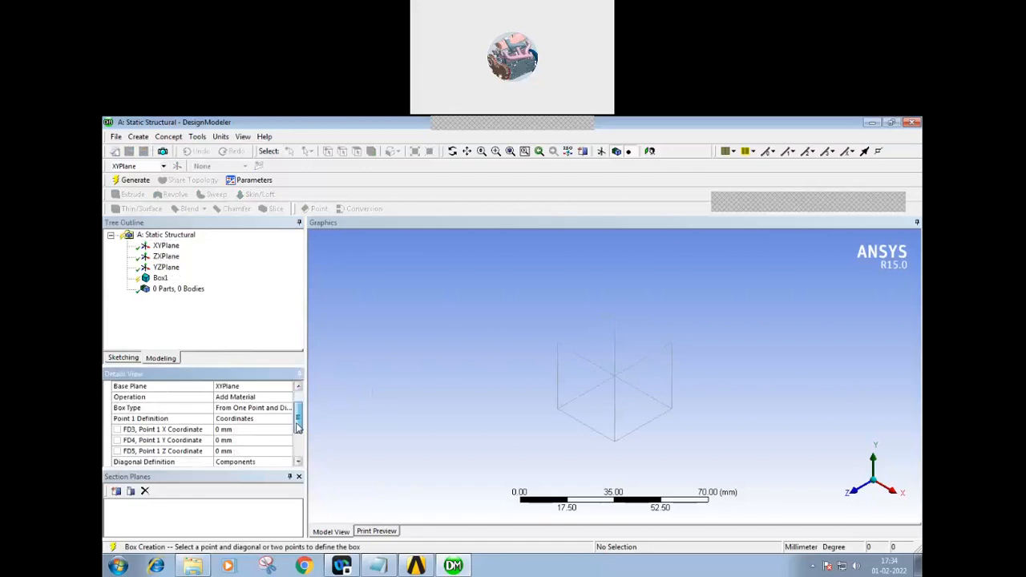
click(223, 431)
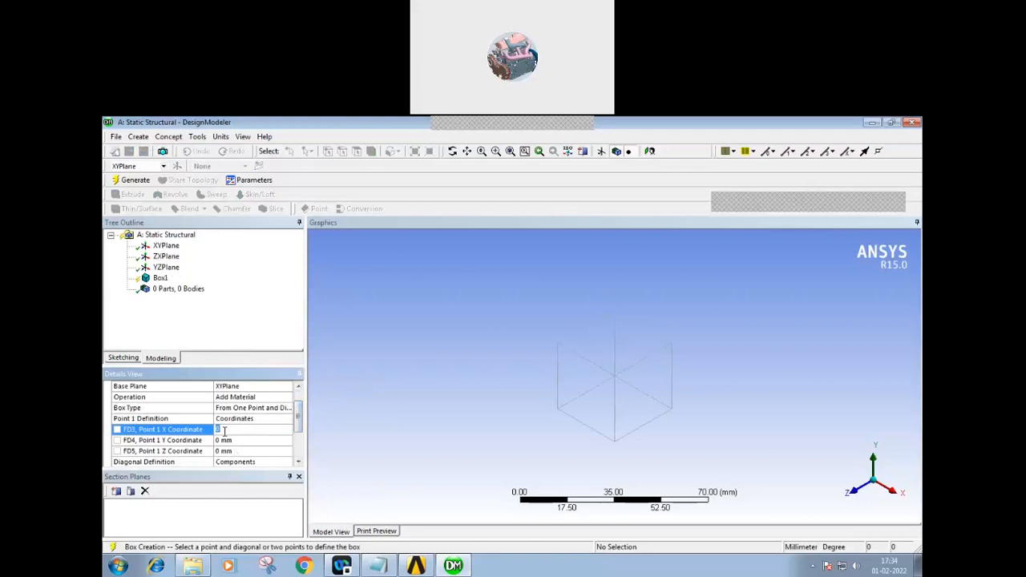
mouse_move(297, 427)
mouse_down()
mouse_move(296, 453)
mouse_move(298, 410)
mouse_move(297, 434)
mouse_up()
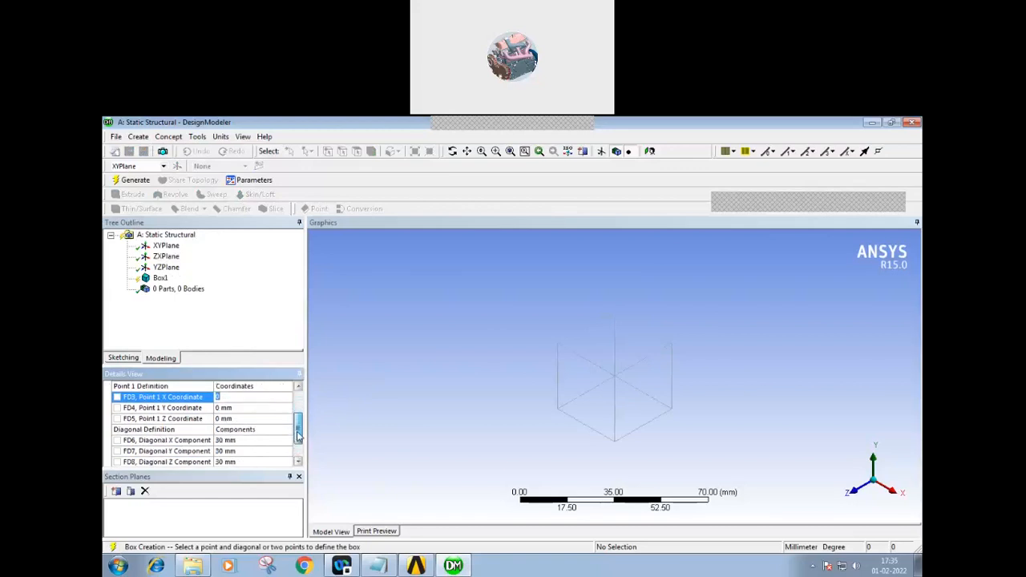
click(338, 416)
drag(297, 427, 298, 438)
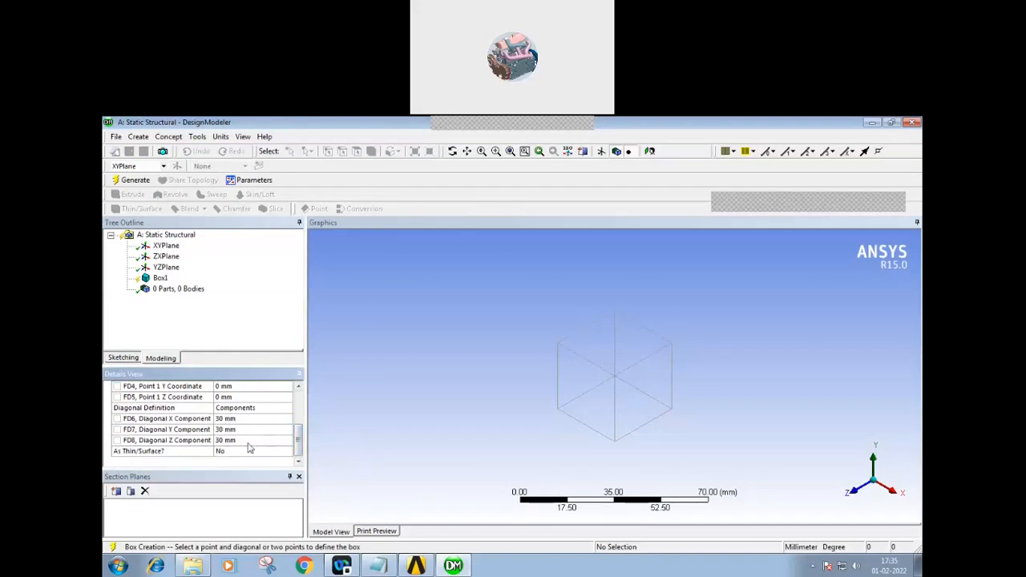
drag(298, 449, 297, 410)
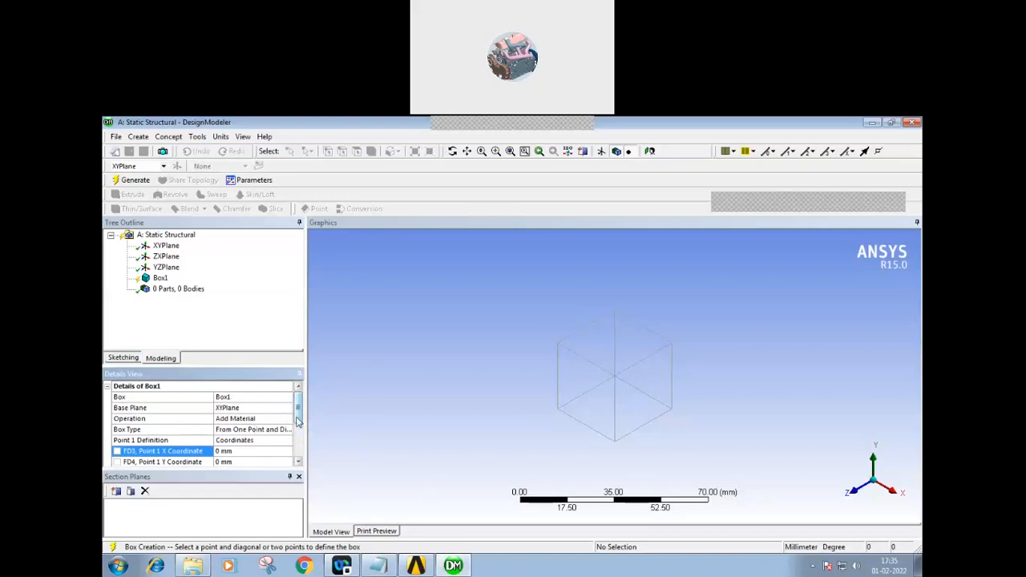
drag(297, 408, 298, 436)
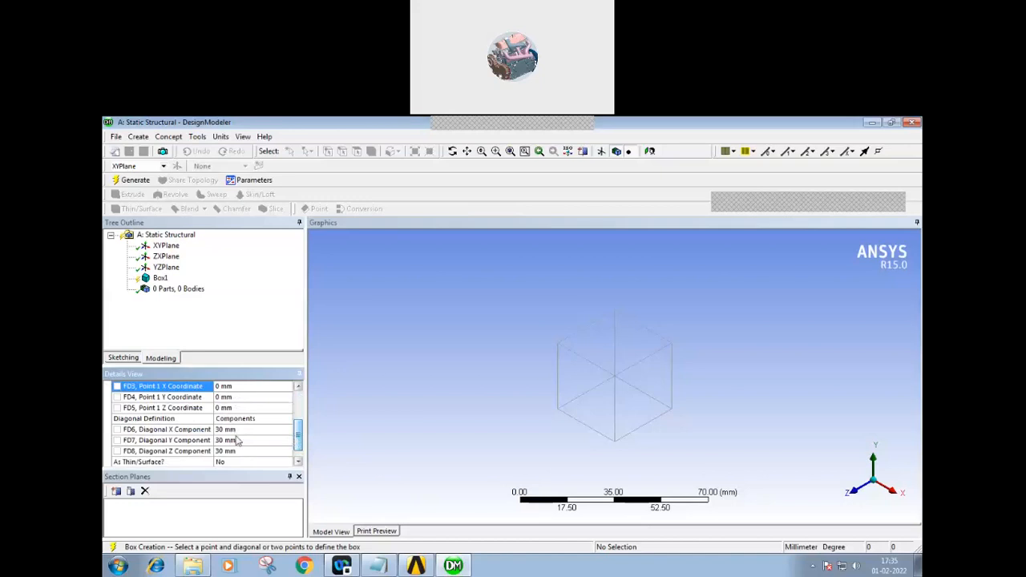
mouse_move(298, 438)
mouse_down()
mouse_move(298, 411)
mouse_move(296, 420)
mouse_up()
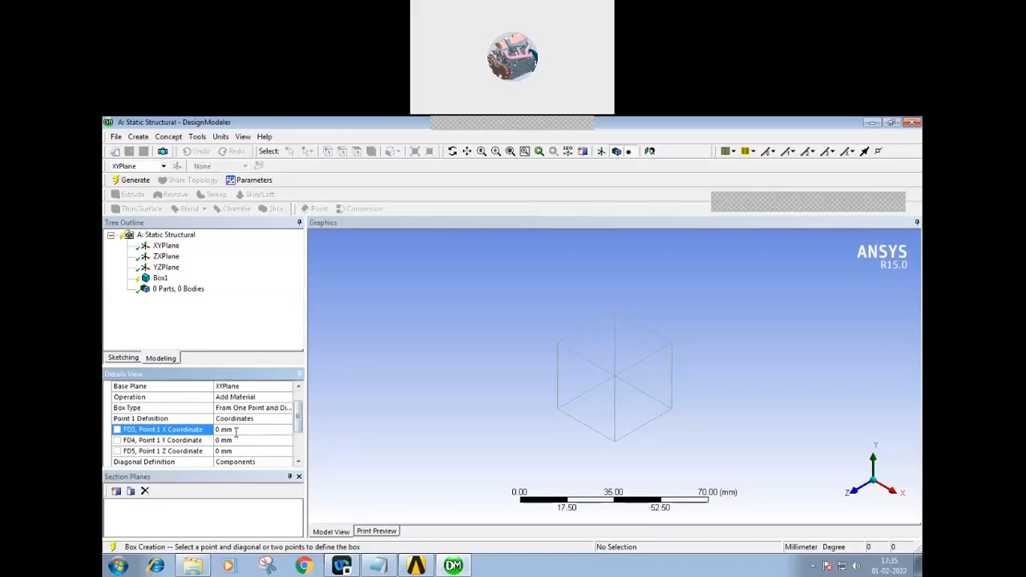
drag(297, 429, 297, 447)
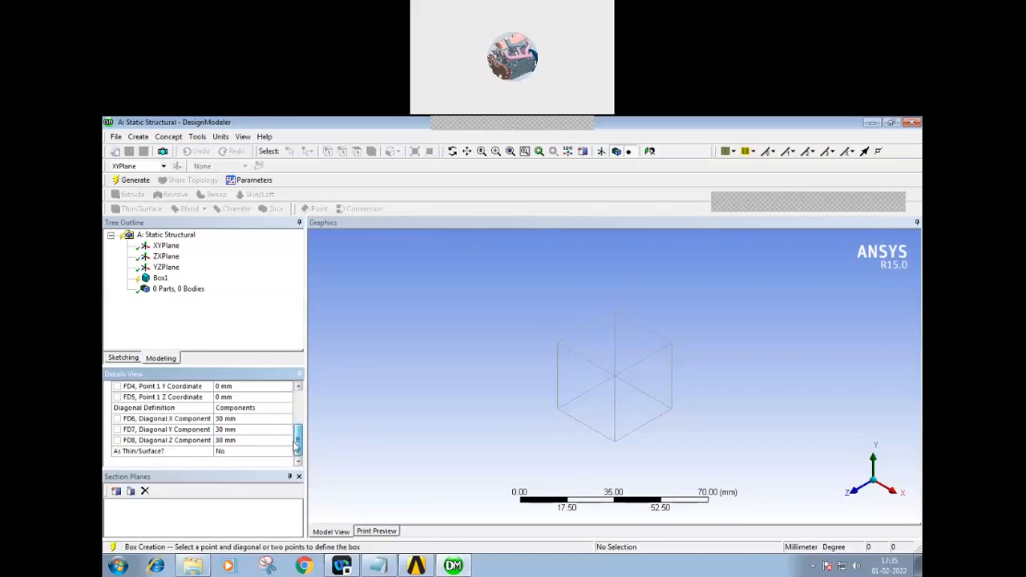
Set the box's diagonal components to 25 mm in X, 25 mm in Y and 625 mm in Z, and generate the body.
click(242, 419)
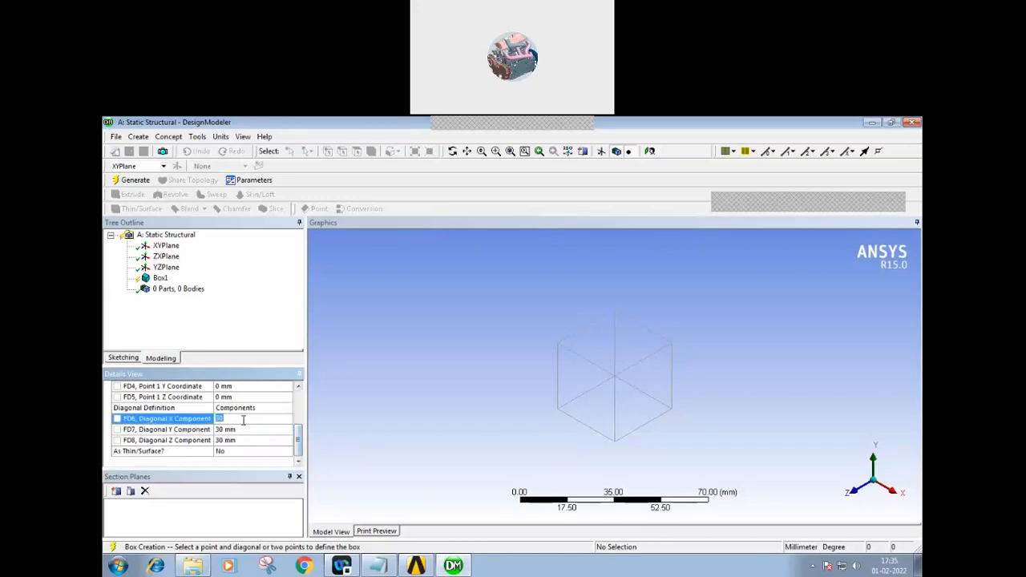
text(25)
click(236, 431)
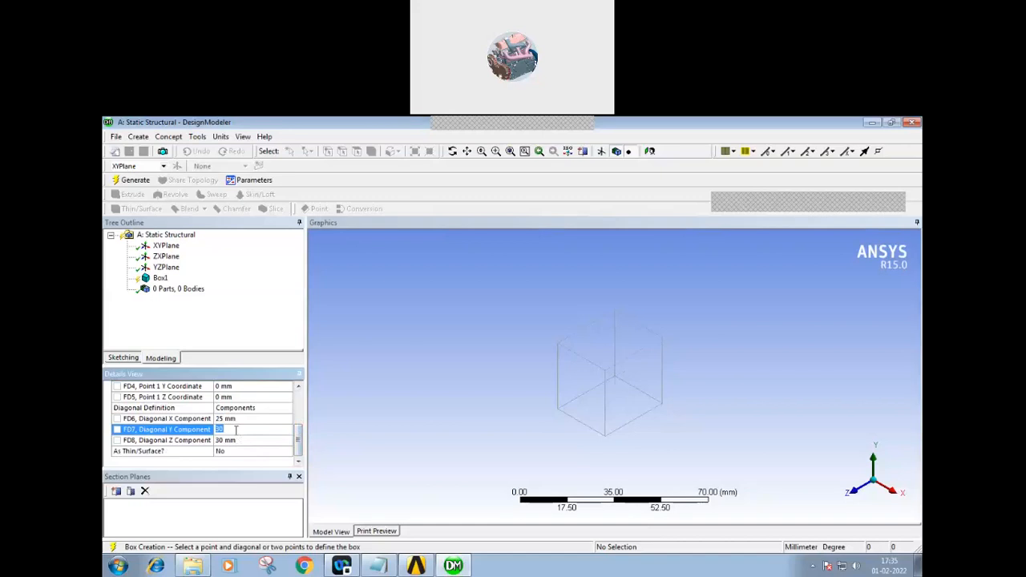
text(25)
click(236, 441)
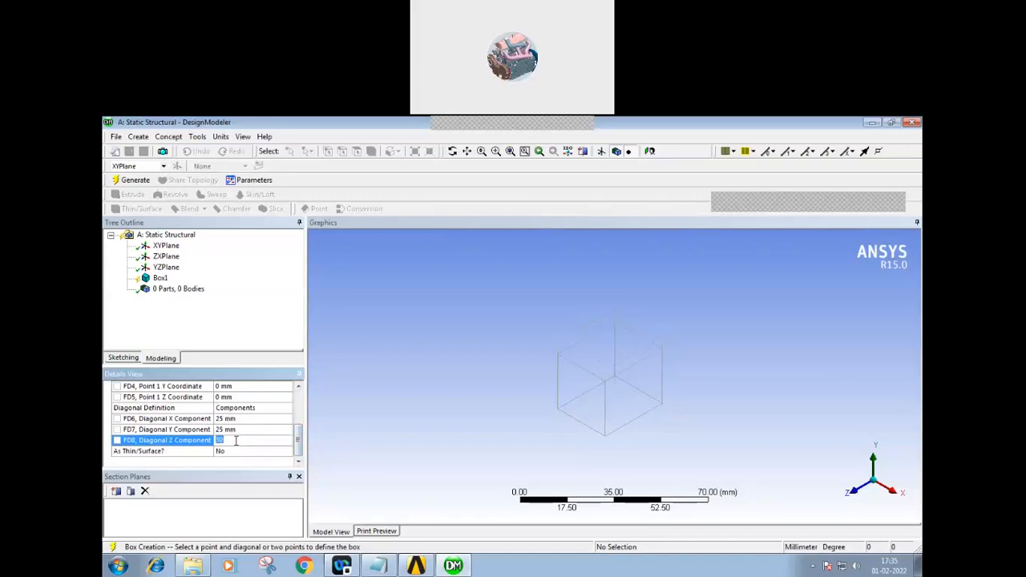
text(625)
click(256, 430)
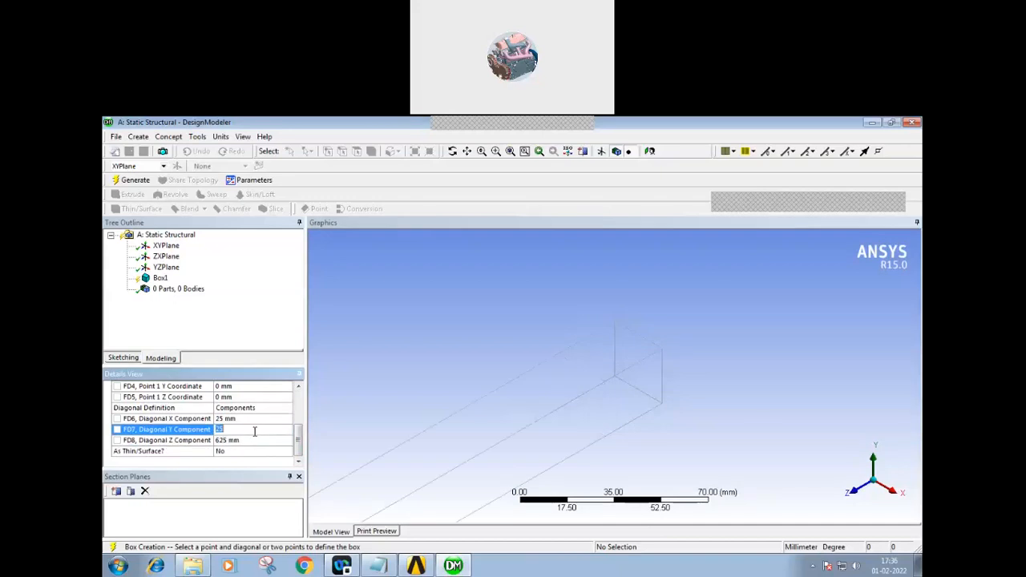
click(133, 179)
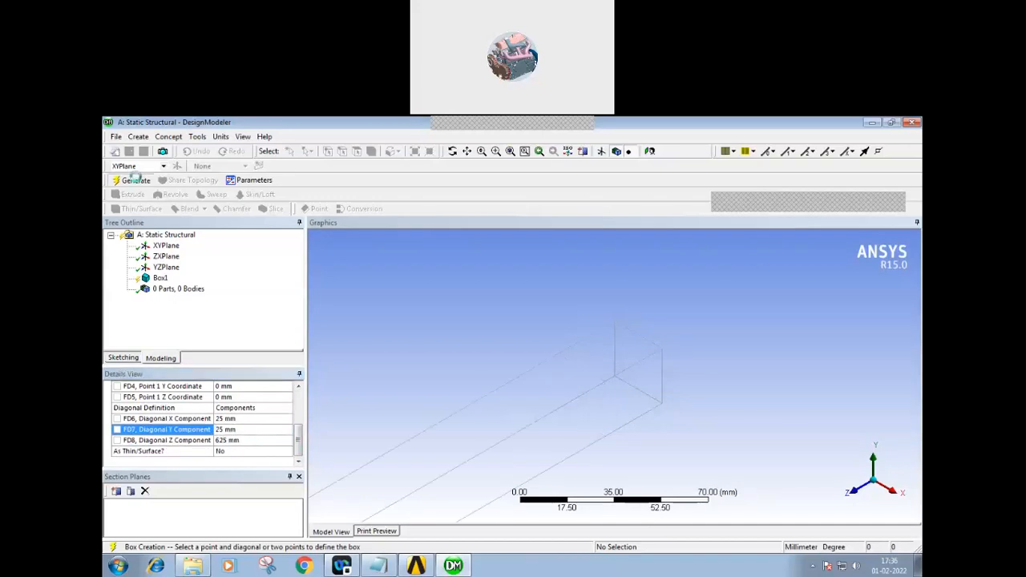
Switch to Workbench and open the Static Structural system's Model in Mechanical.
middle_drag(470, 412, 393, 420)
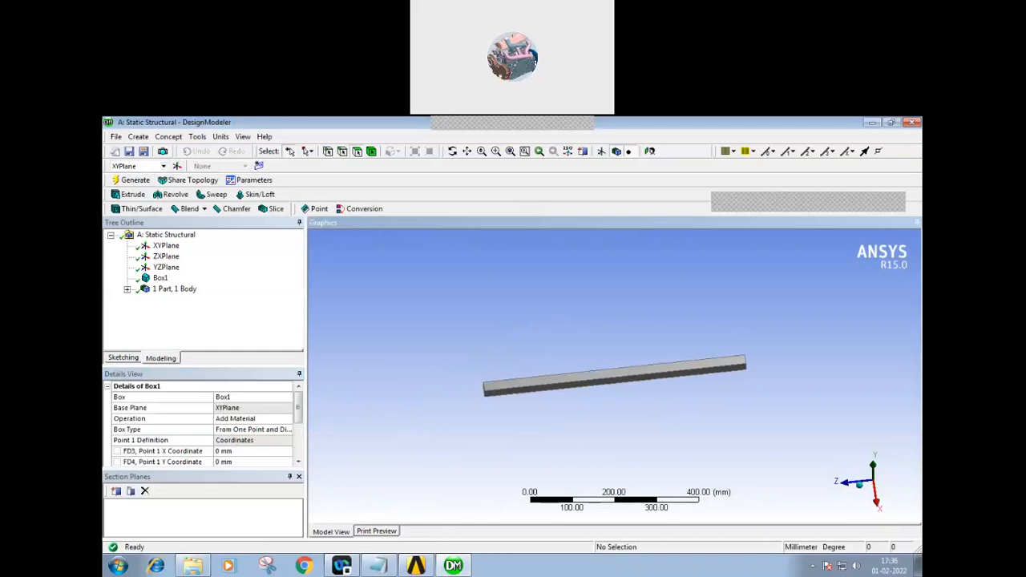
click(417, 566)
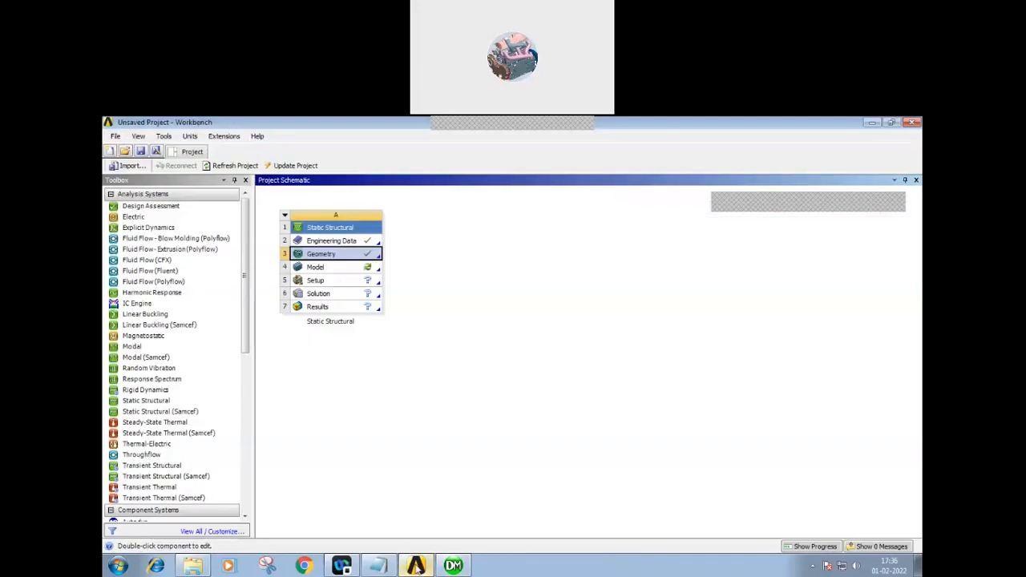
double_click(357, 273)
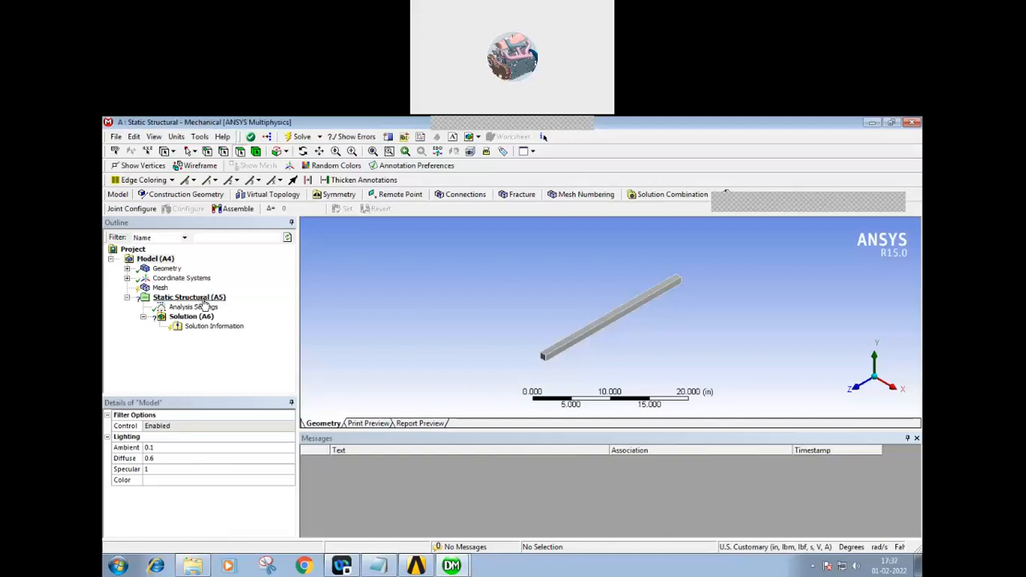
Insert a Fixed Support on the bar's small end face on the +Z side.
middle_drag(442, 353, 442, 339)
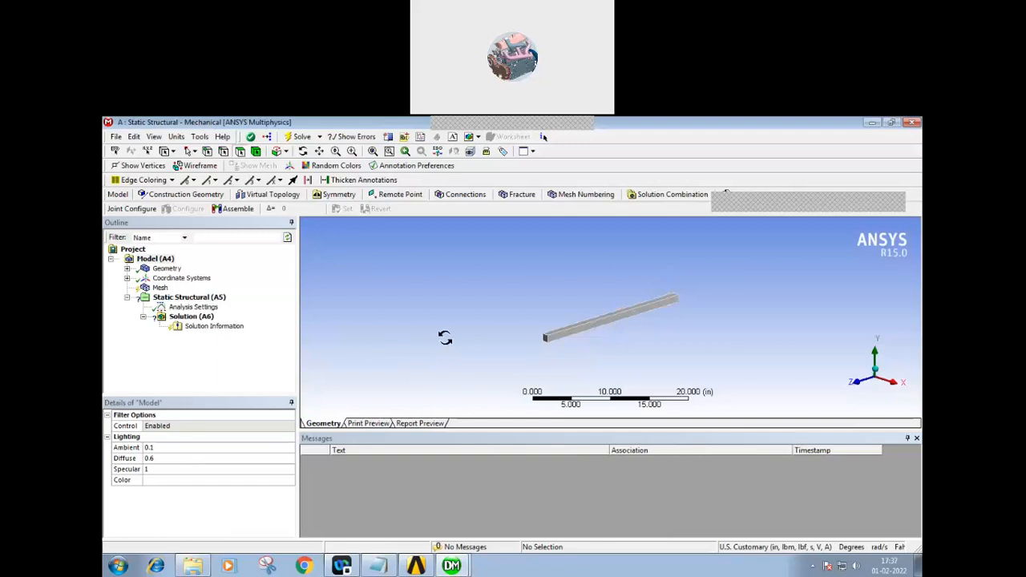
click(545, 339)
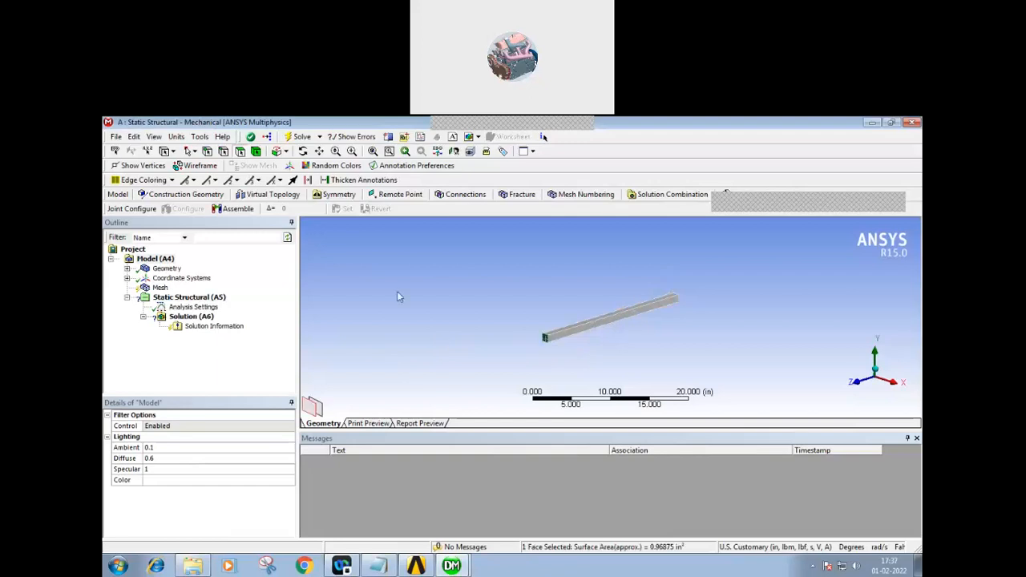
right_click(218, 302)
mouse_move(244, 307)
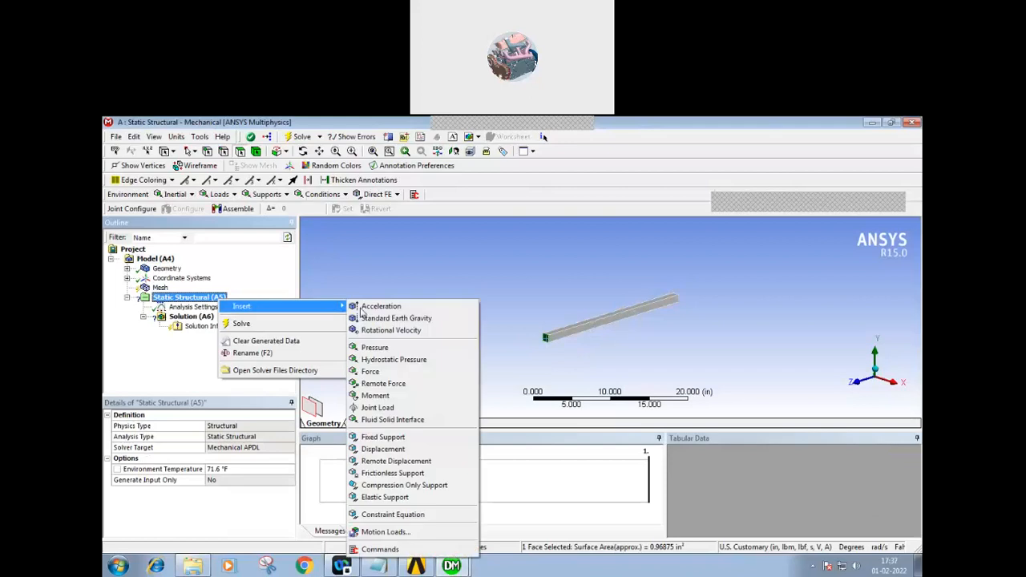
click(376, 438)
Insert a Pressure load on the bar's long upper face.
middle_drag(435, 385, 394, 399)
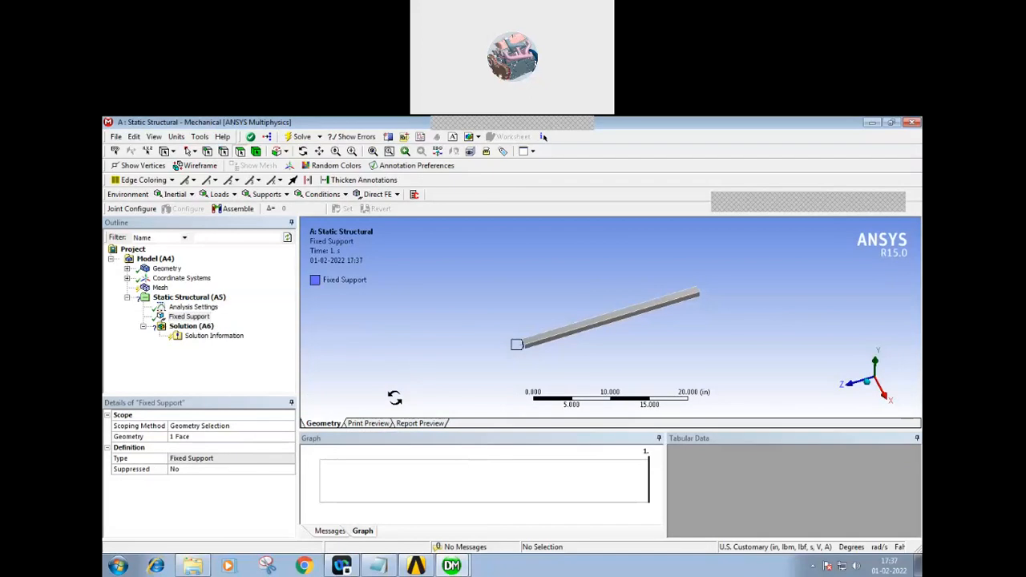
middle_drag(395, 398, 395, 397)
middle_drag(473, 334, 441, 328)
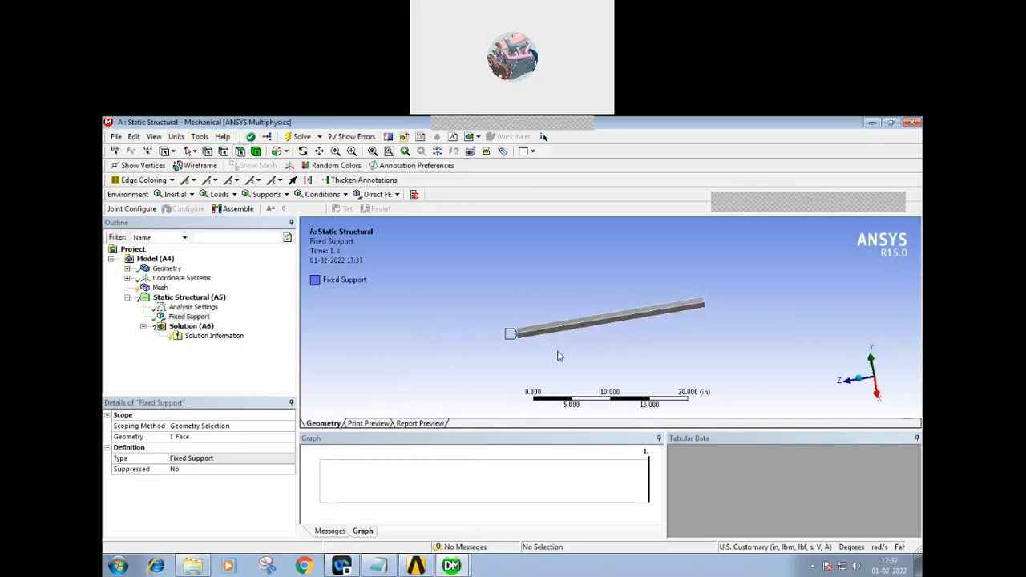
mouse_move(556, 355)
middle_down()
mouse_move(573, 334)
mouse_move(571, 344)
middle_up()
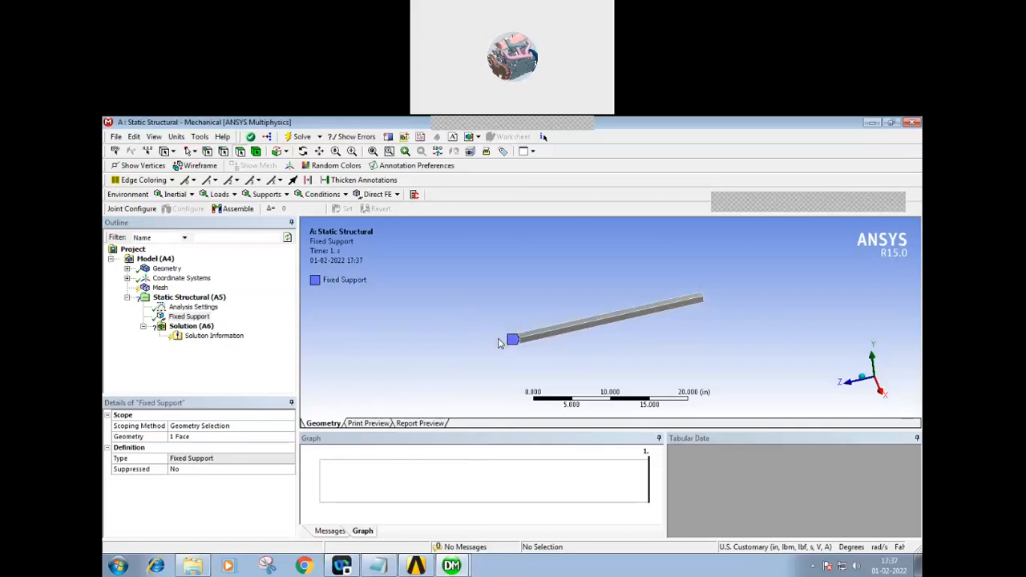
middle_drag(498, 343, 497, 310)
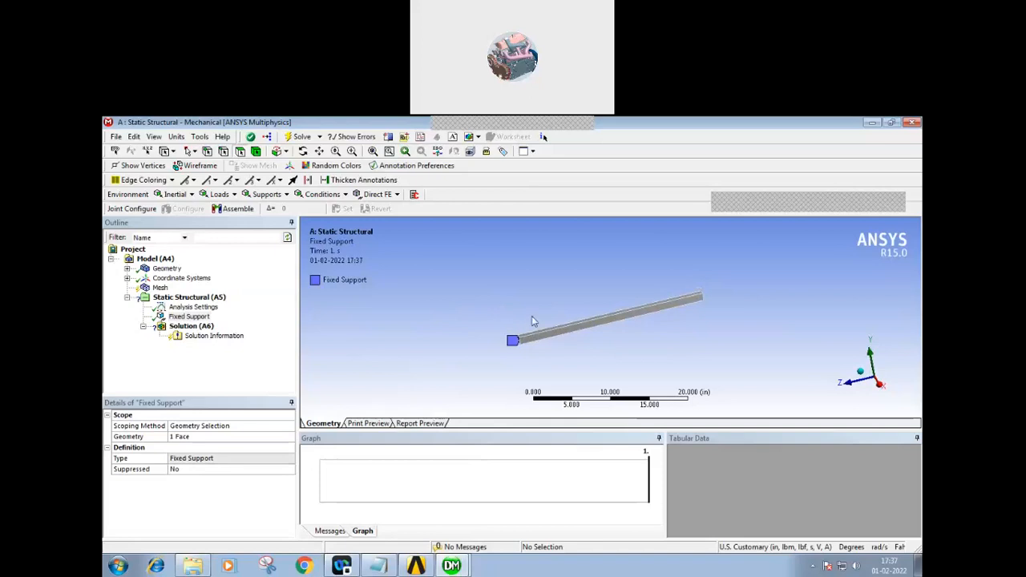
middle_drag(532, 316, 554, 340)
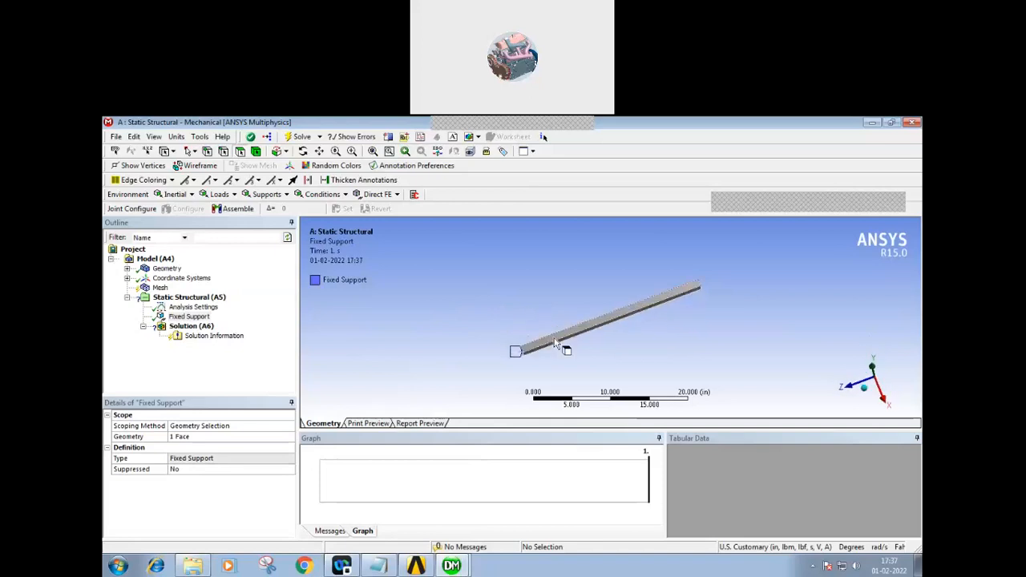
click(555, 340)
middle_drag(473, 337, 460, 291)
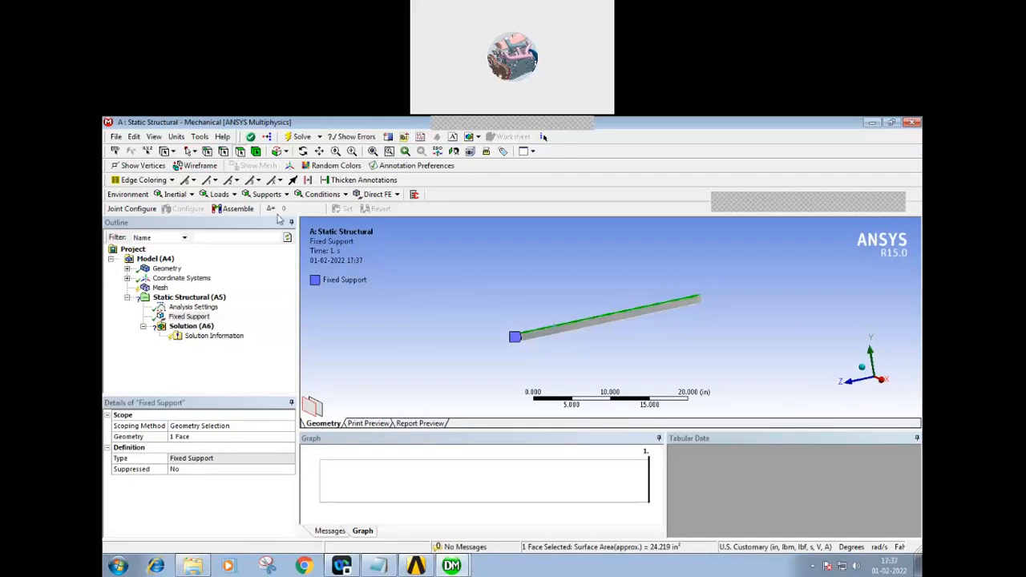
click(222, 300)
right_click(224, 304)
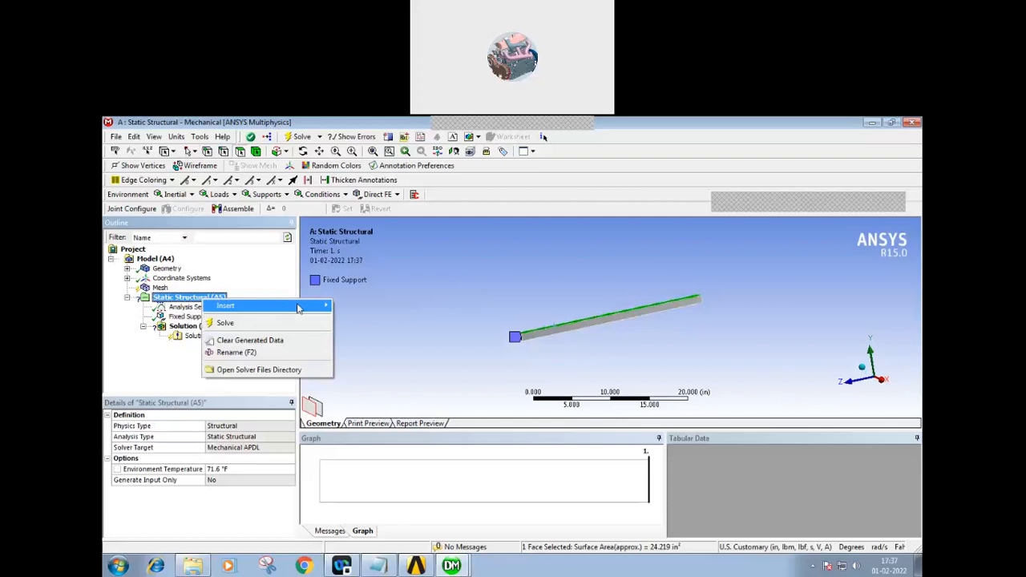
mouse_move(226, 305)
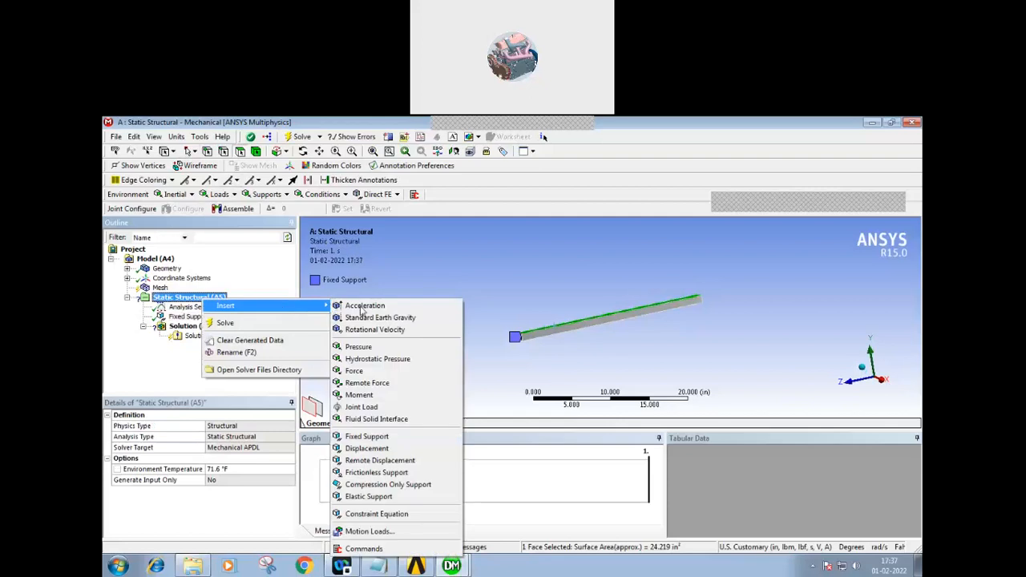
click(367, 352)
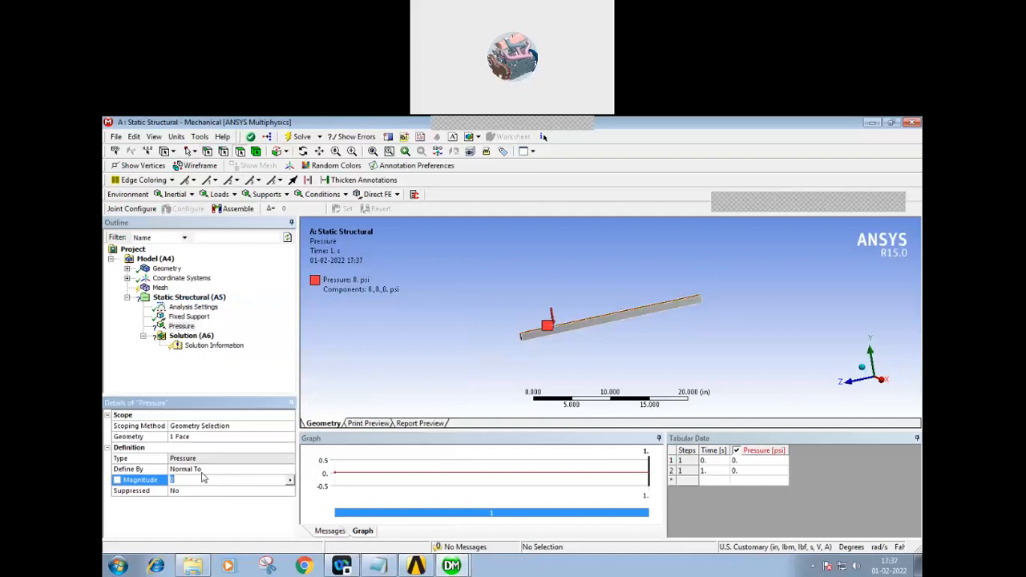
Switch the pressure's magnitude definition from Constant to Function.
click(279, 471)
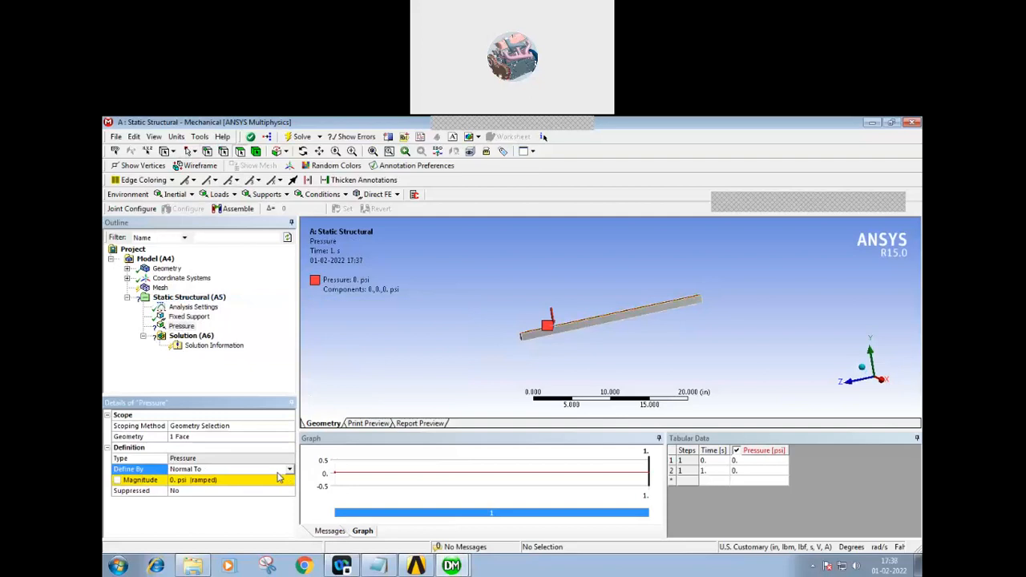
click(231, 481)
click(289, 480)
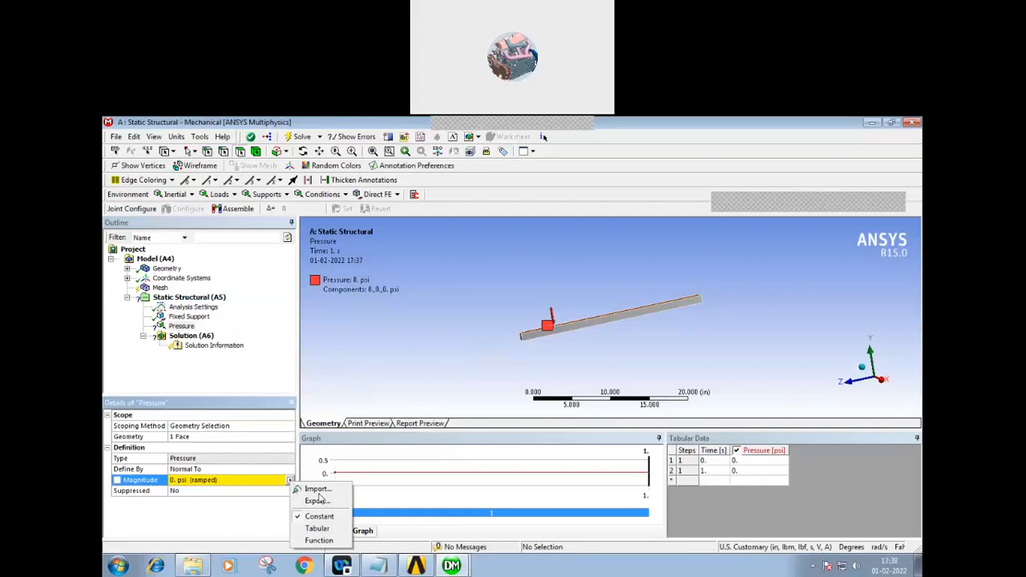
click(318, 541)
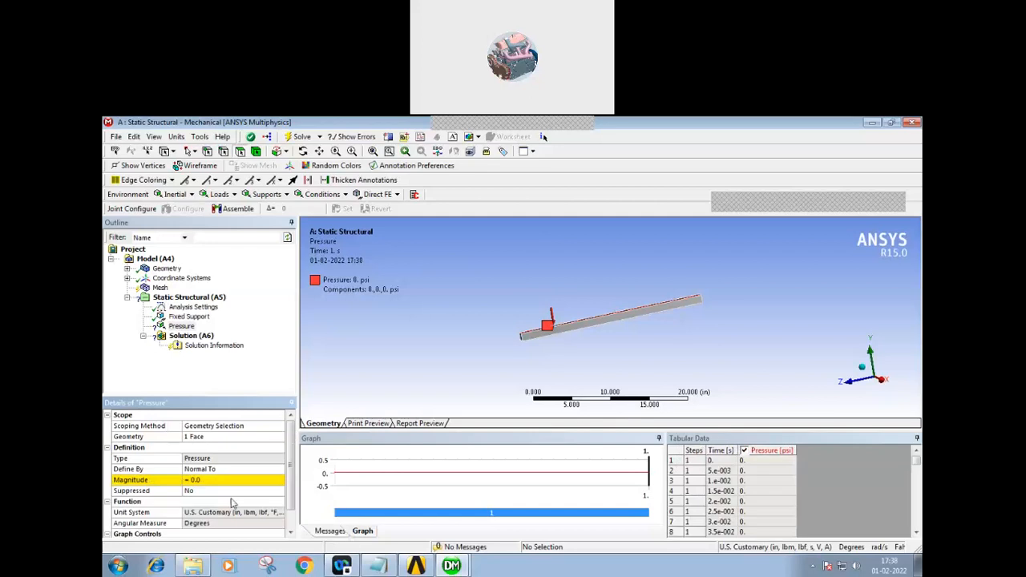
Define the pressure magnitude with the expression 300*sin(314.59*time).
click(209, 481)
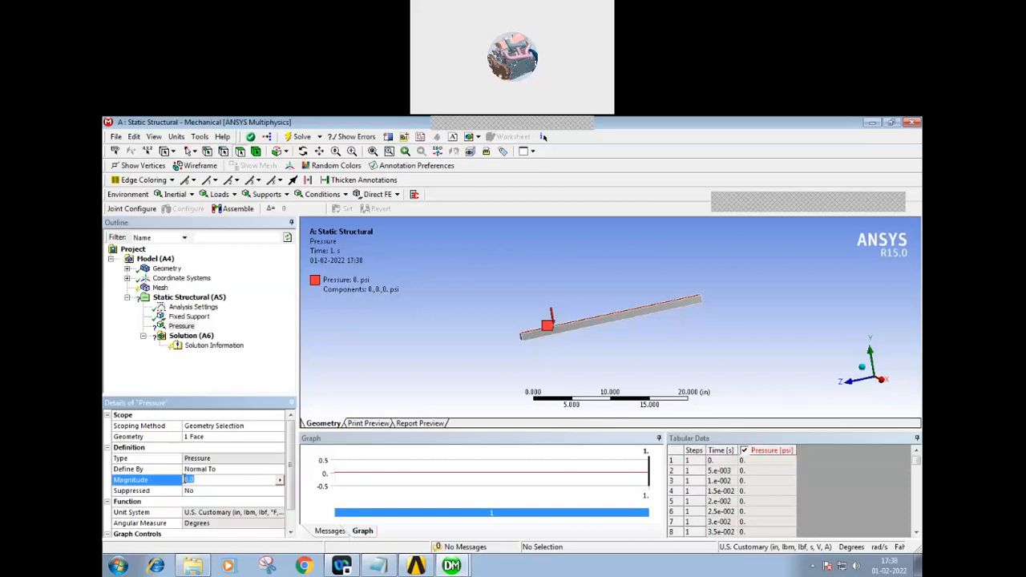
text(300)
text(sin)
key(BackSpace)
key(BackSpace)
key(BackSpace)
key(BackSpace)
text(sin()
text(t)
key(BackSpace)
key(BackSpace)
text((31)
text(4)
text(*)
text(5)
text(9)
text(*t)
text(ime)
text())
click(238, 380)
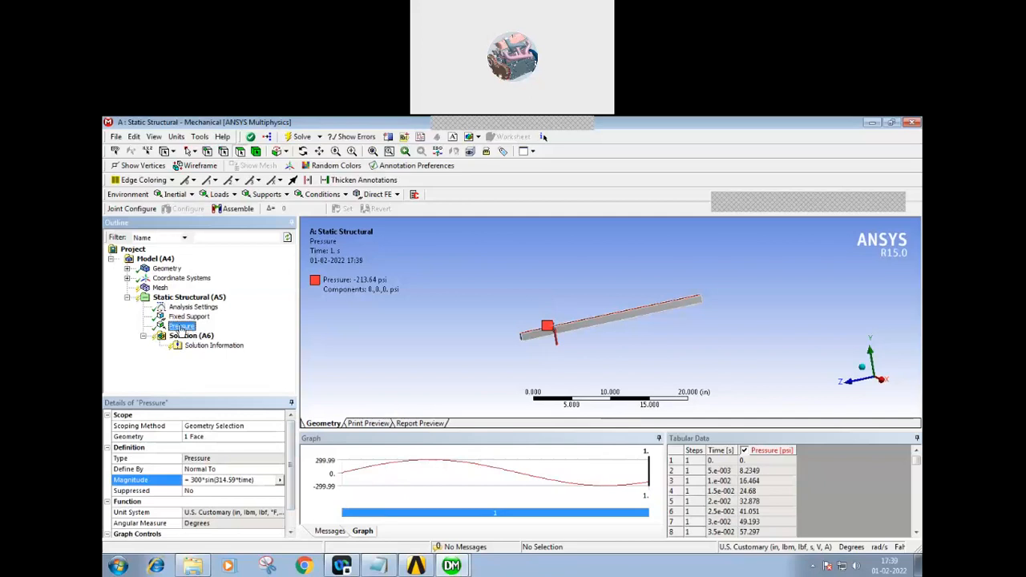
Set the pressure function graph's Number Of Segments to 100.
drag(289, 478, 289, 496)
click(186, 523)
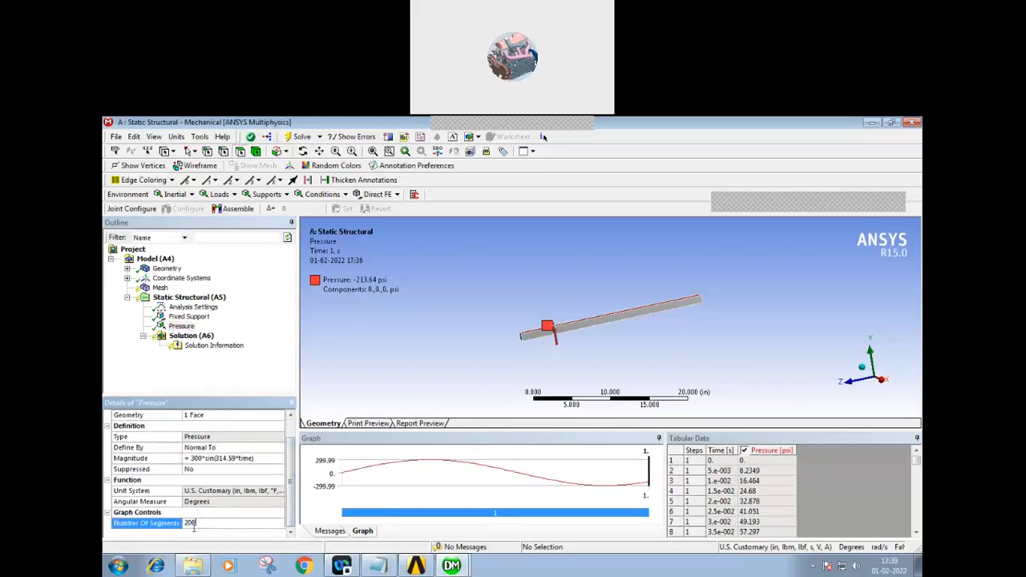
text(1)
text(900)
key(BackSpace)
key(BackSpace)
key(BackSpace)
key(BackSpace)
text(100)
click(233, 485)
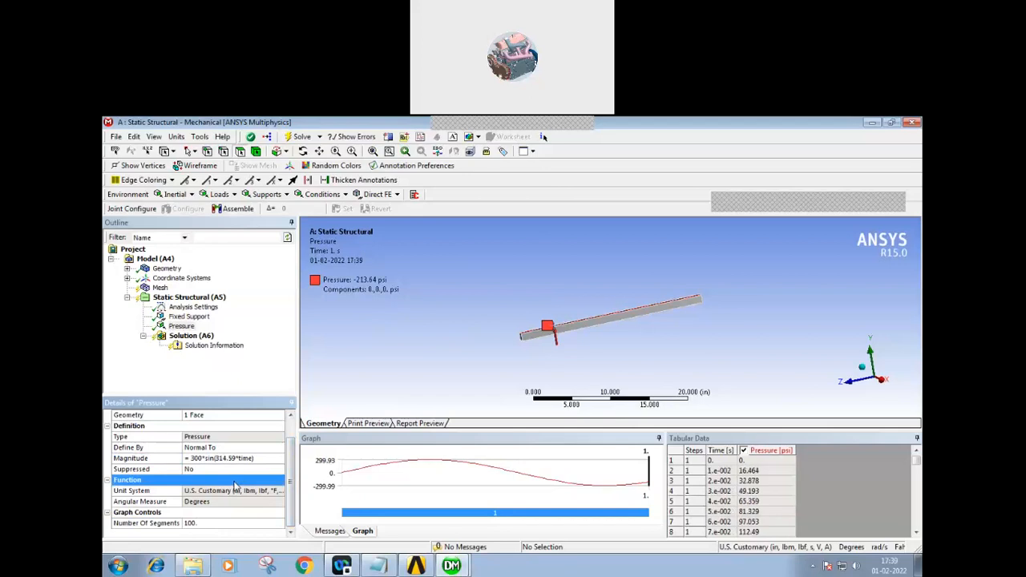
Review the pressure's tabular data down to its last row and the definition options of its magnitude.
click(232, 522)
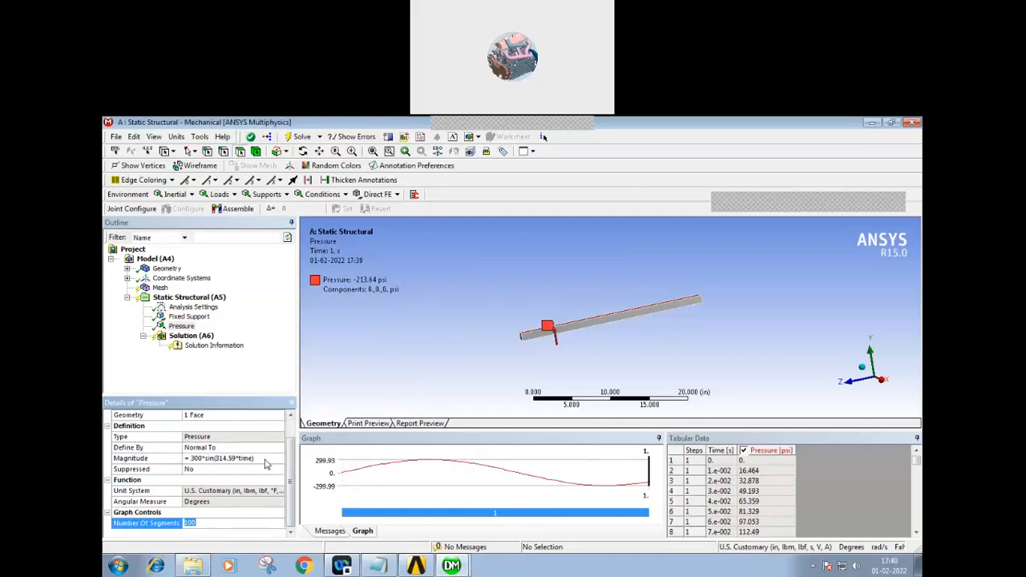
click(209, 514)
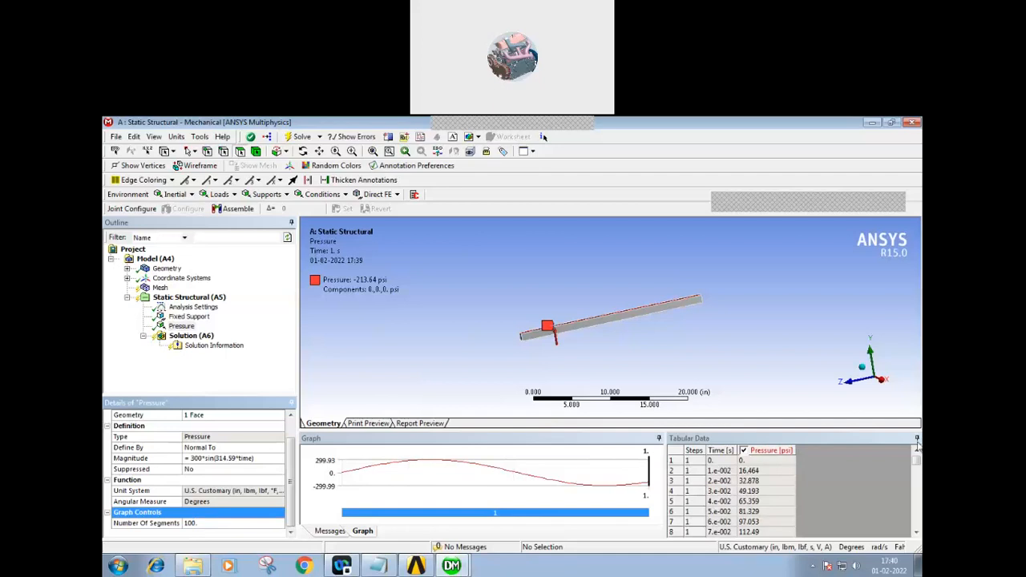
click(915, 493)
drag(912, 491, 912, 532)
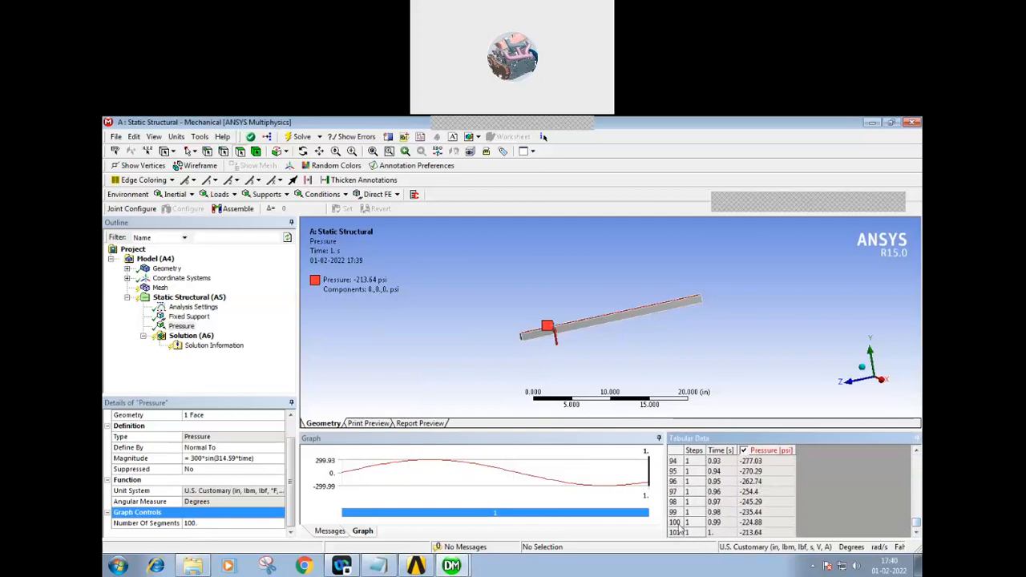
drag(915, 526, 915, 454)
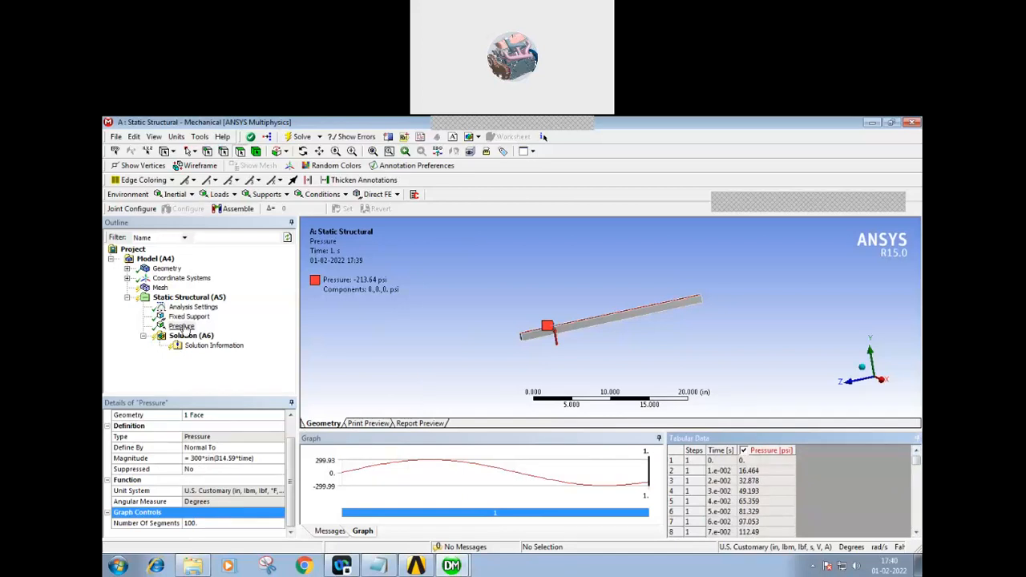
click(261, 458)
click(281, 462)
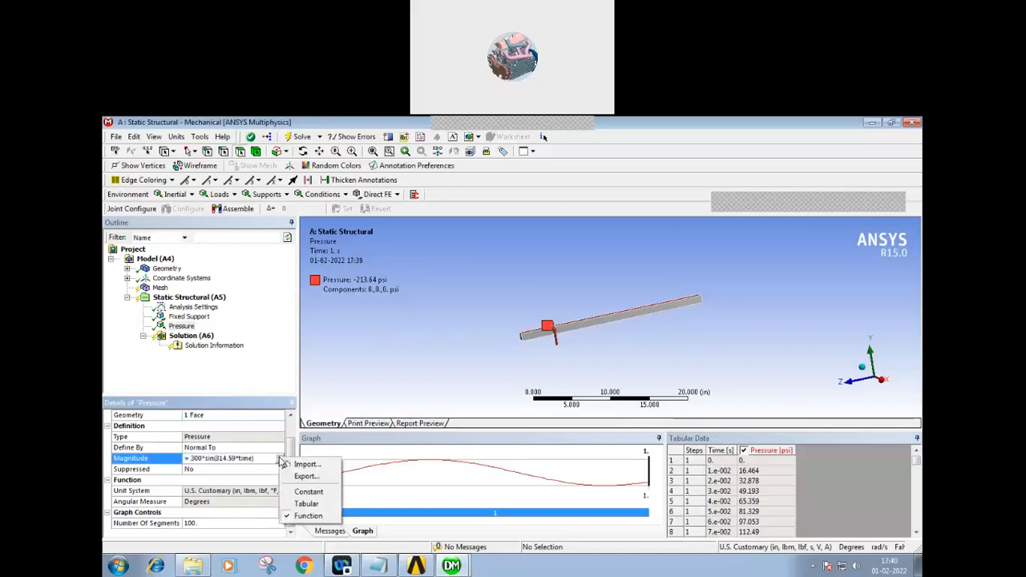
click(307, 516)
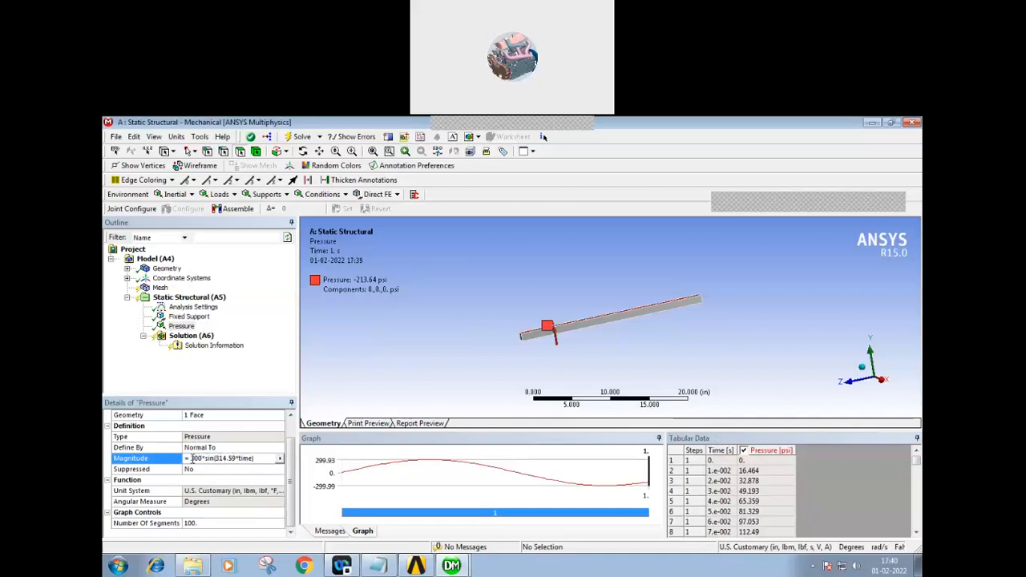
click(236, 450)
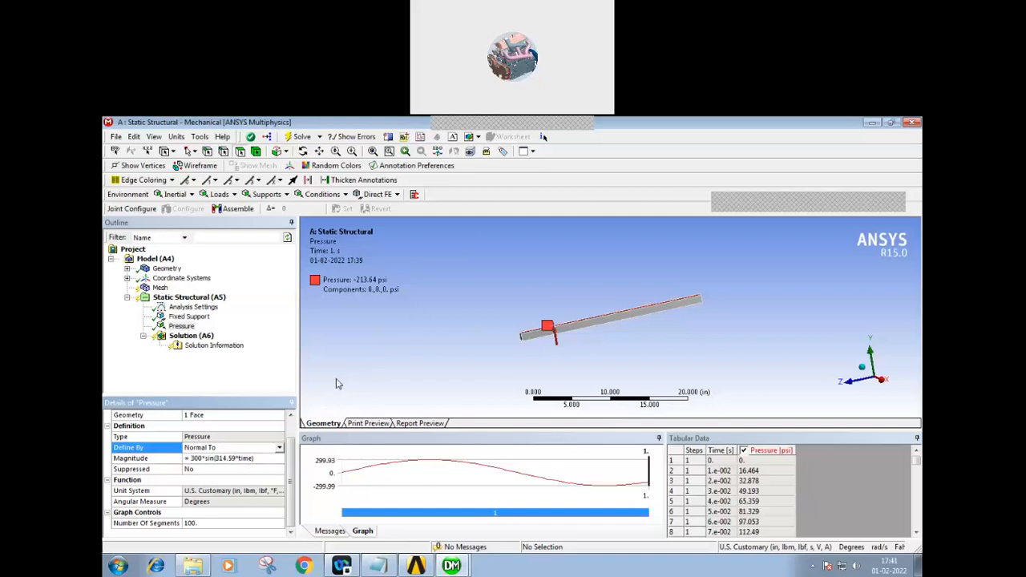
middle_drag(492, 350, 488, 347)
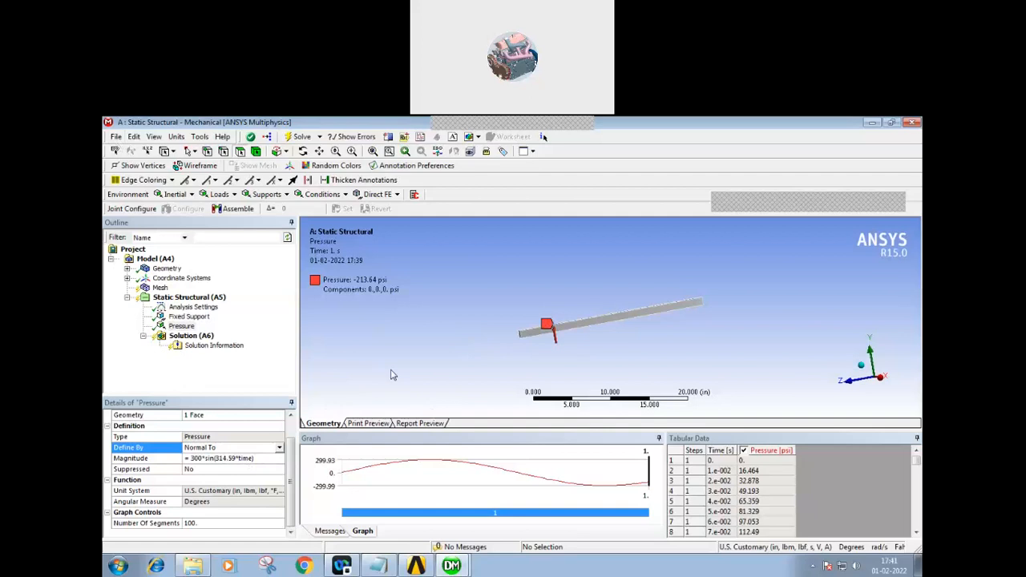
scroll(292, 464, up, 1)
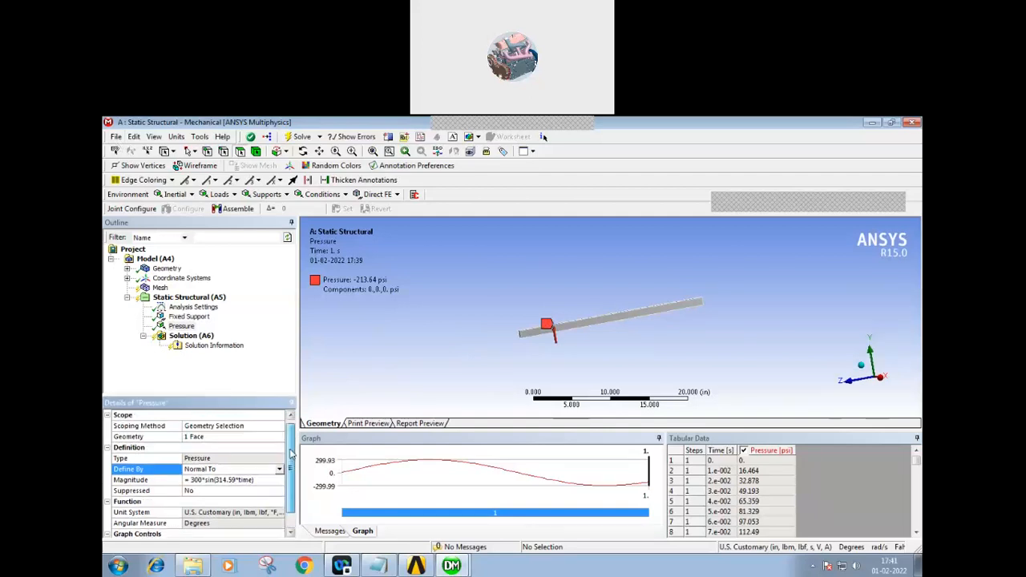
scroll(292, 455, down, 1)
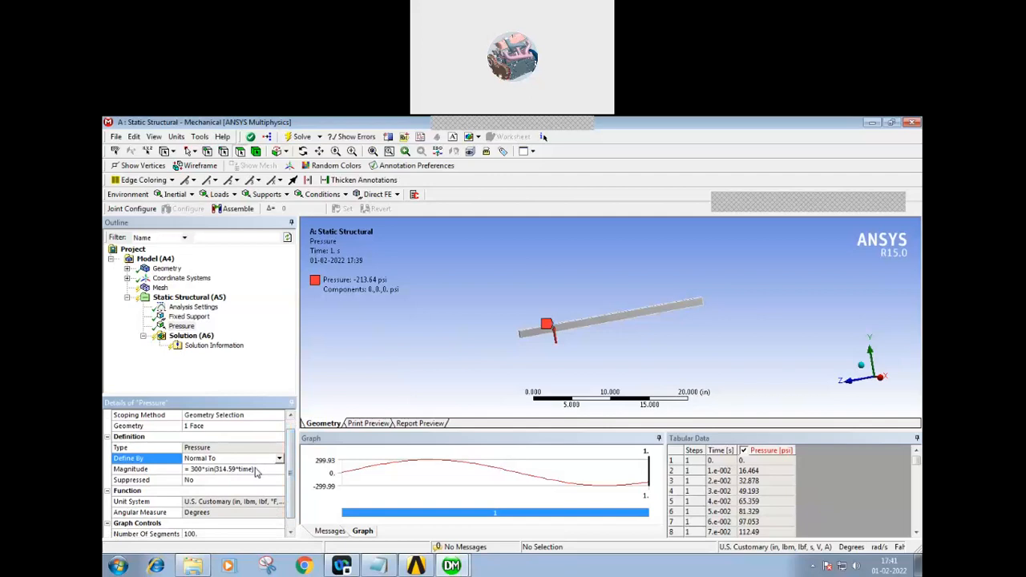
Multiply the sine argument of the pressure magnitude by 2, giving the expression 300*sin(2*314.59*time).
click(256, 468)
scroll(290, 480, up, 1)
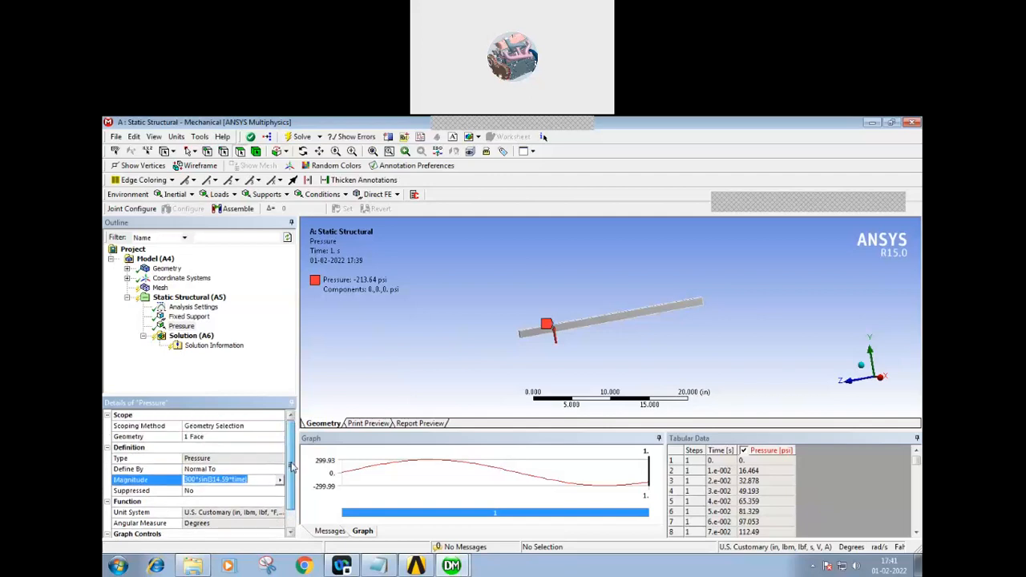
scroll(291, 479, down, 2)
scroll(290, 482, up, 2)
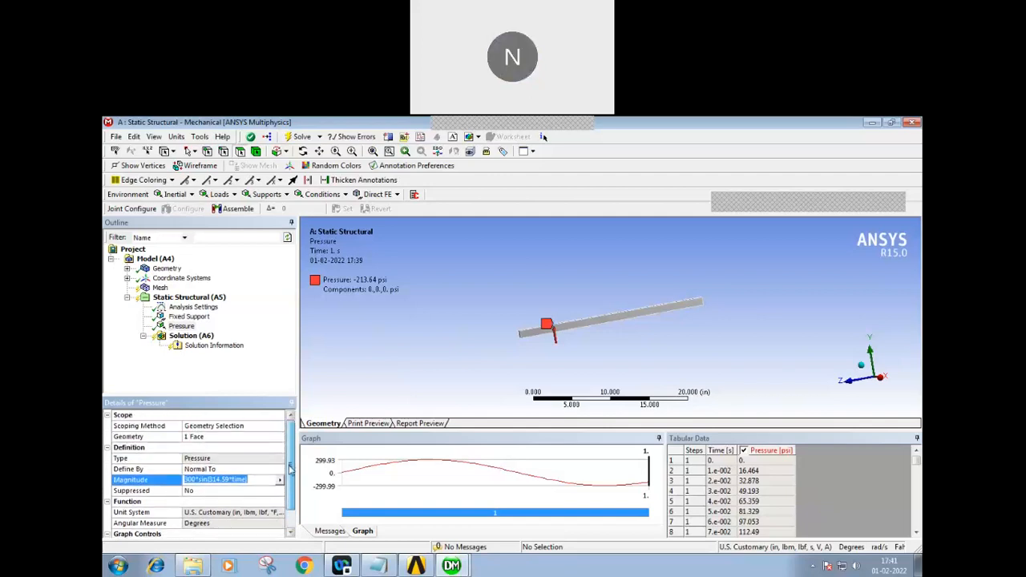
scroll(289, 486, down, 1)
scroll(289, 489, down, 1)
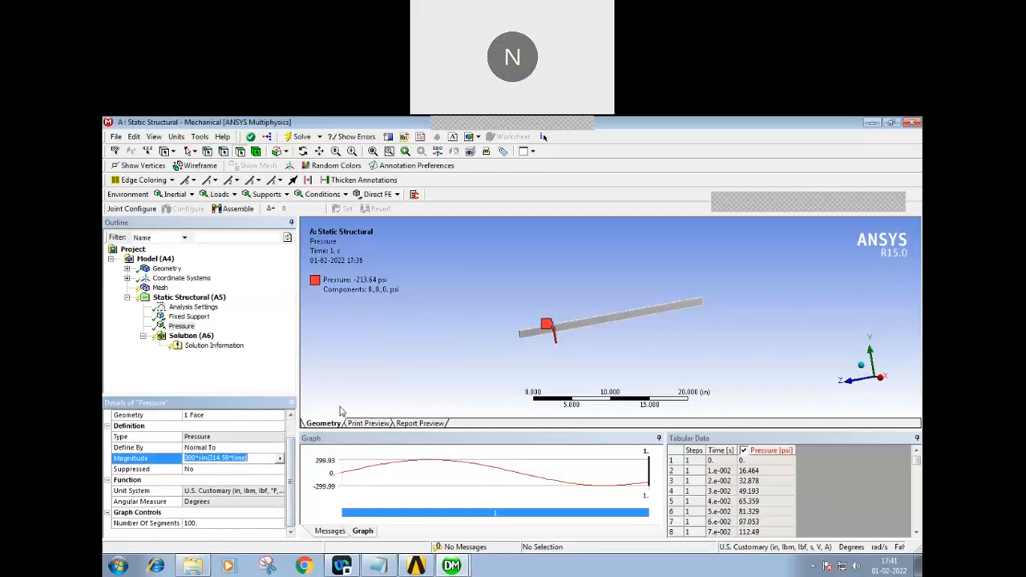
click(209, 457)
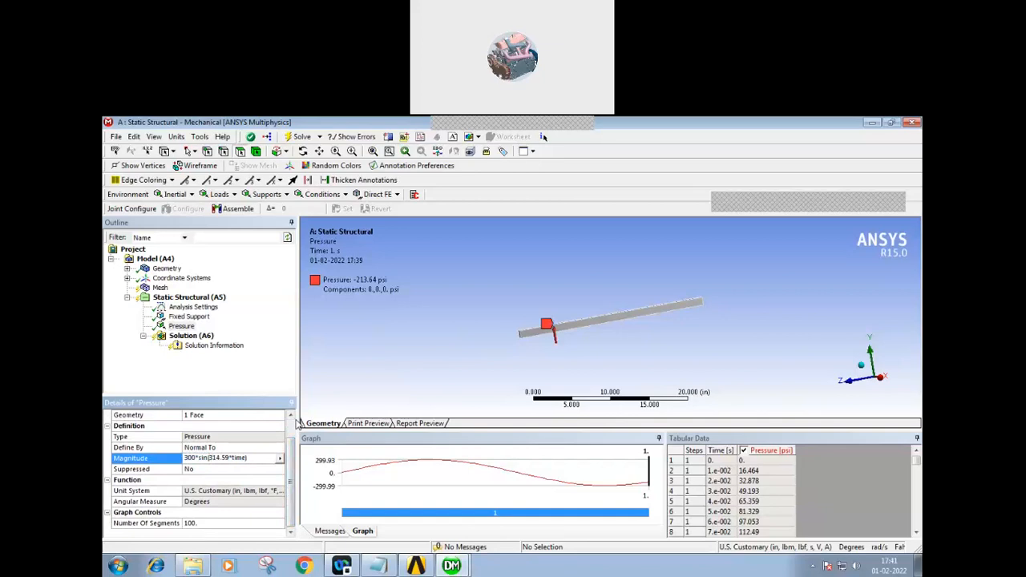
text(2*)
key(BackSpace)
text(*)
key(Return)
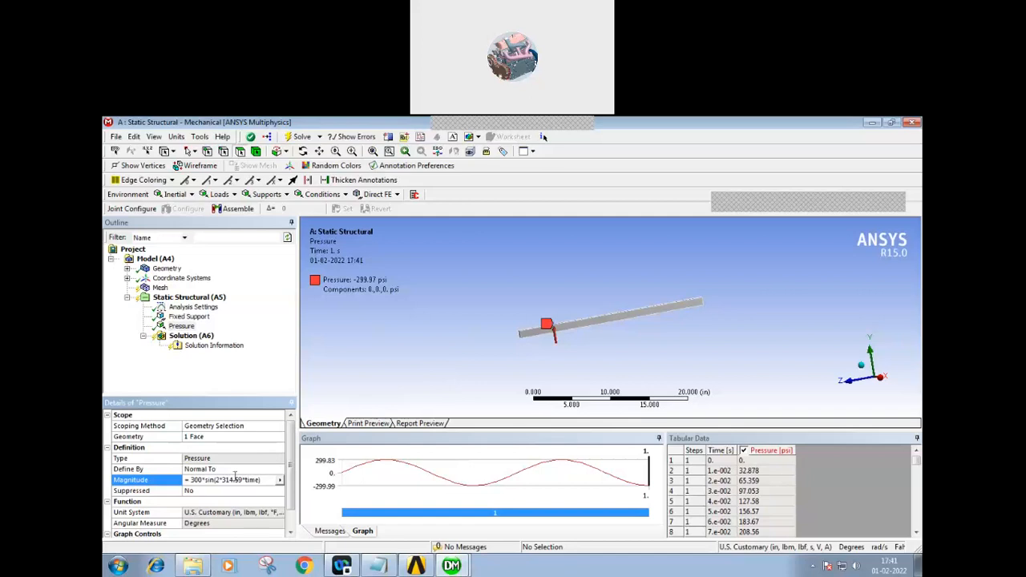
Change the sine argument's multiplier in the pressure magnitude to 10, giving 300*sin(10*314.59*time).
click(218, 479)
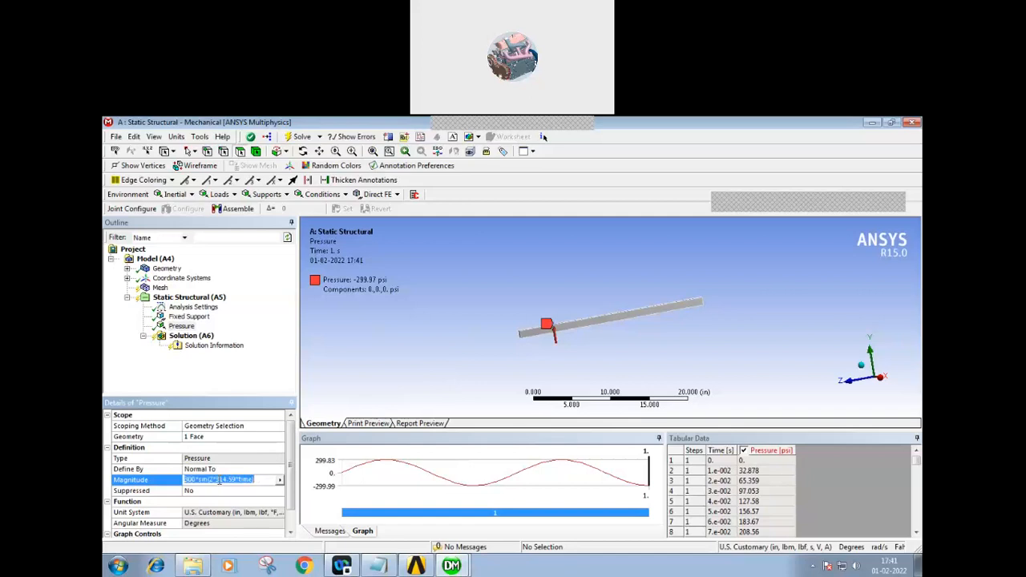
click(213, 480)
text(10*)
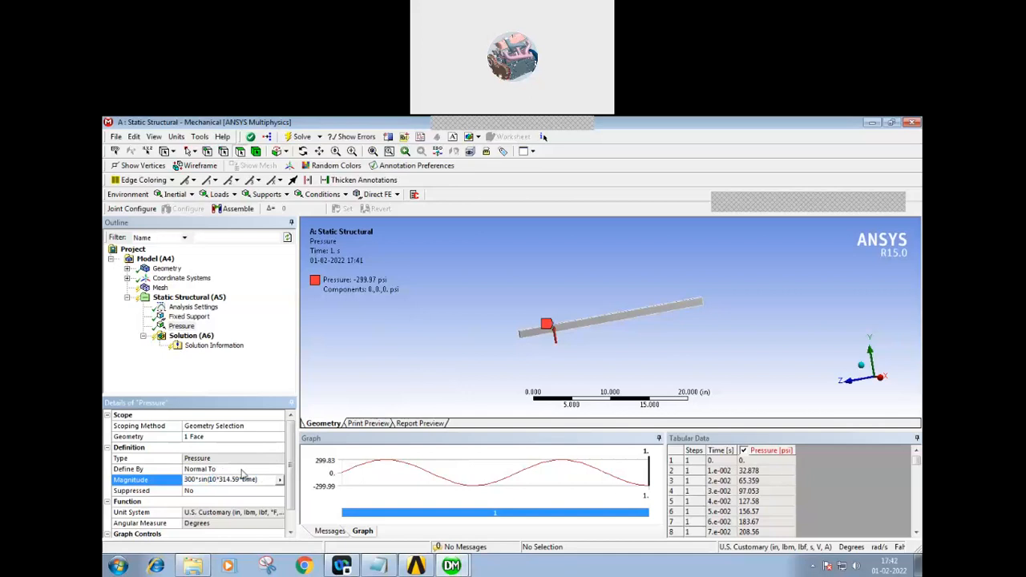
click(379, 369)
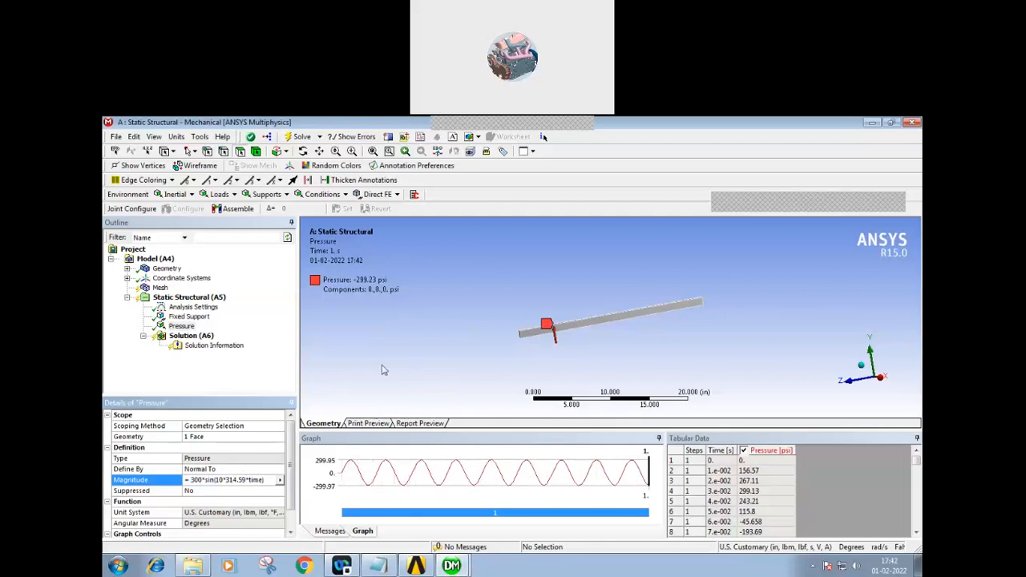
Raise the sine argument's multiplier in the pressure magnitude to 100, giving 300*sin(100*314.59*time).
click(220, 479)
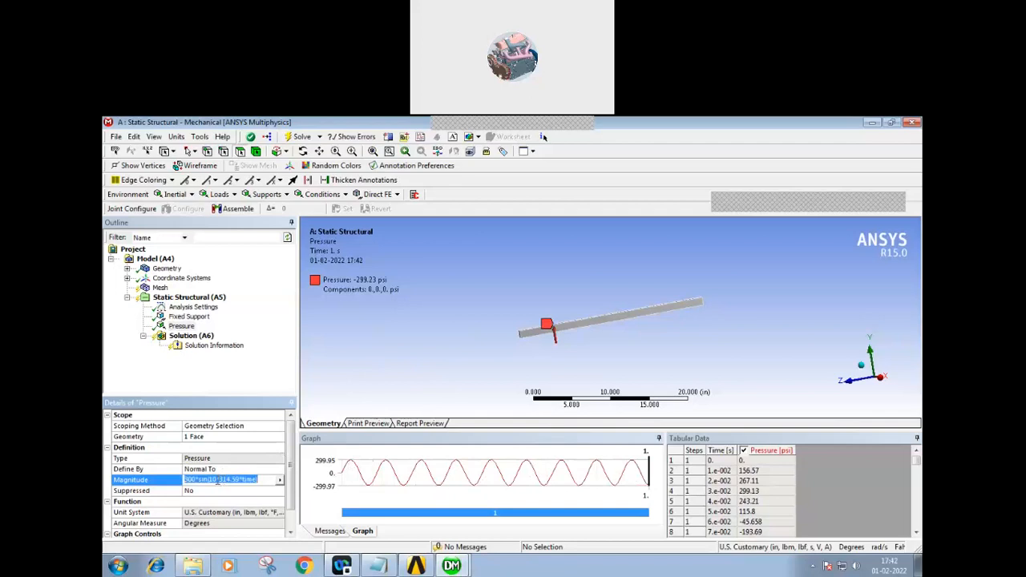
click(216, 479)
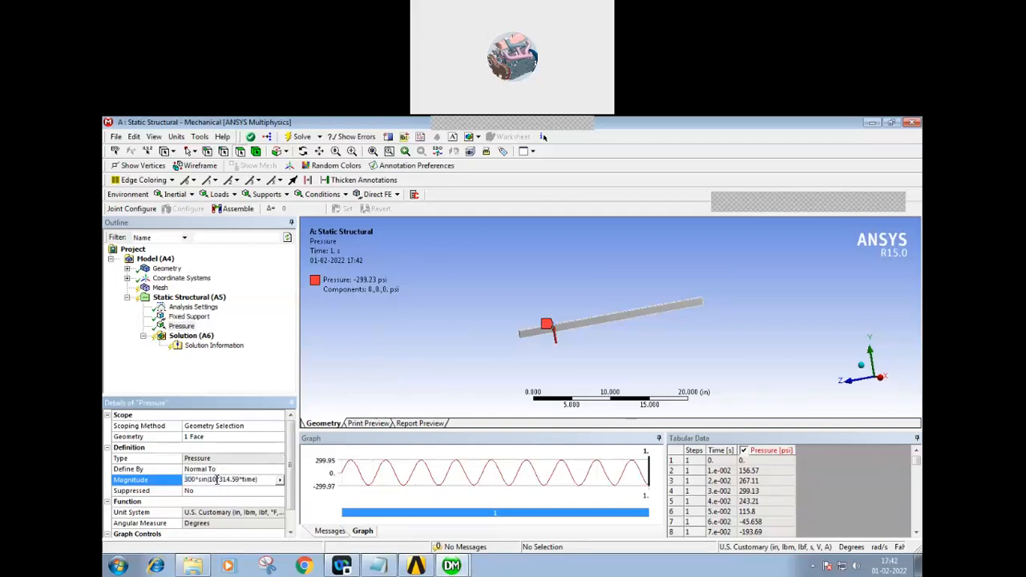
text(0)
key(Return)
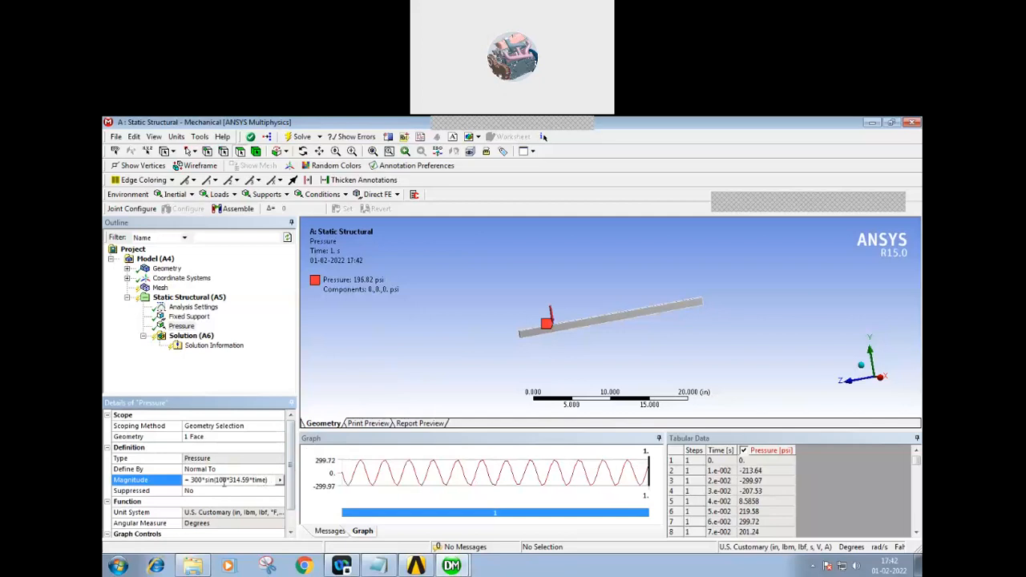
scroll(293, 494, down, 1)
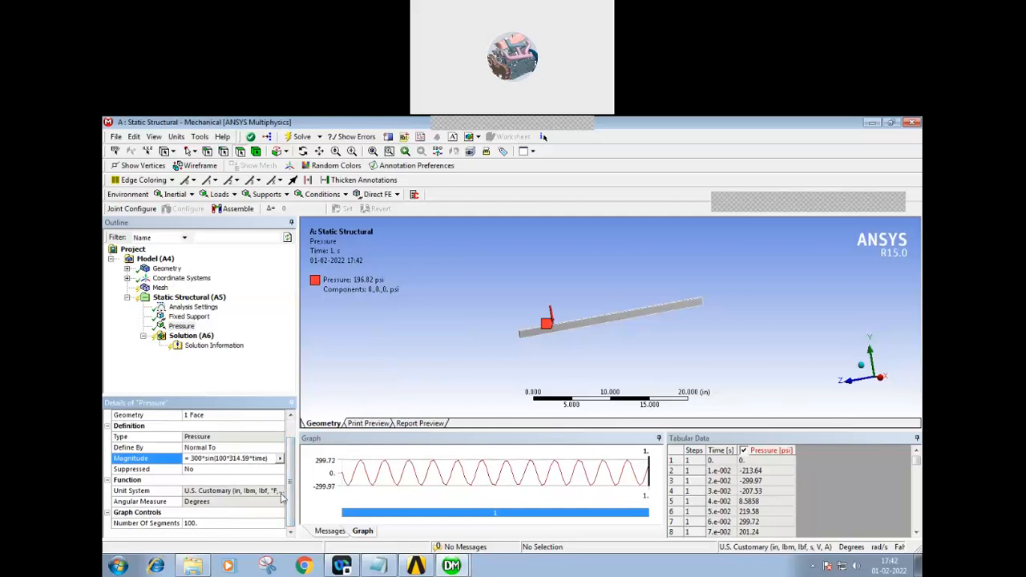
scroll(288, 497, up, 1)
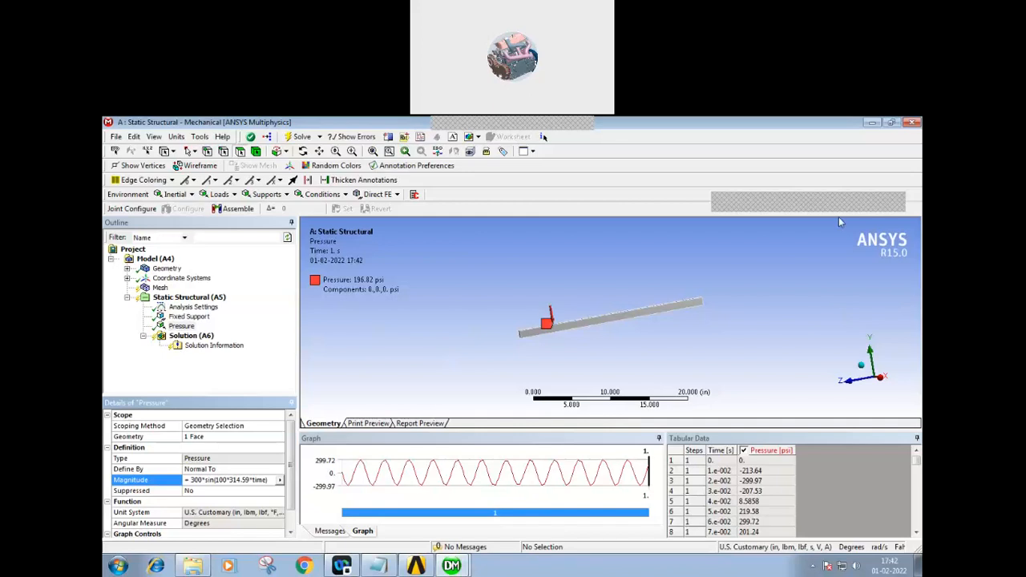
Close the Mechanical editor and start a new Workbench project without saving the current one.
click(116, 138)
click(140, 210)
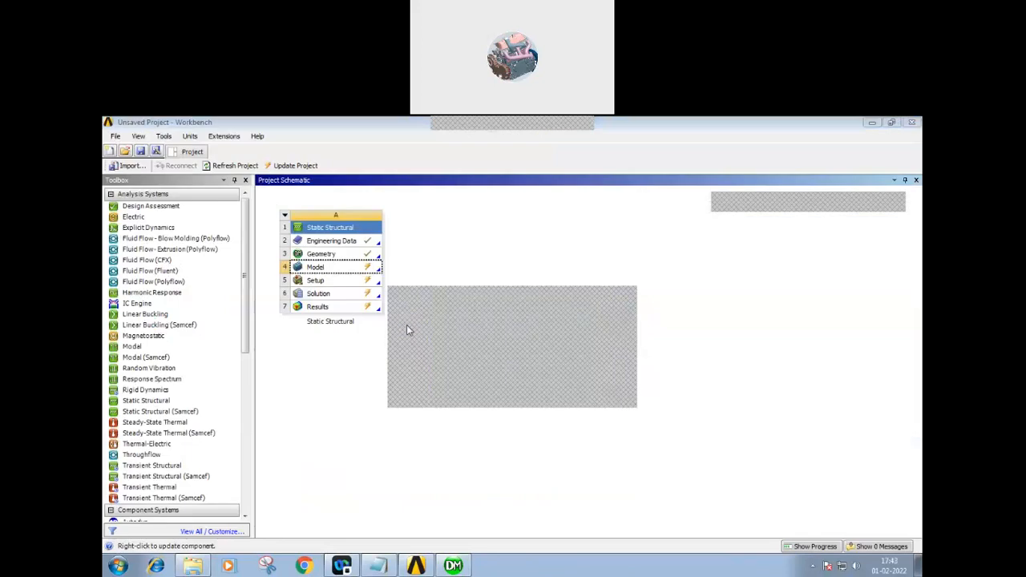
click(581, 373)
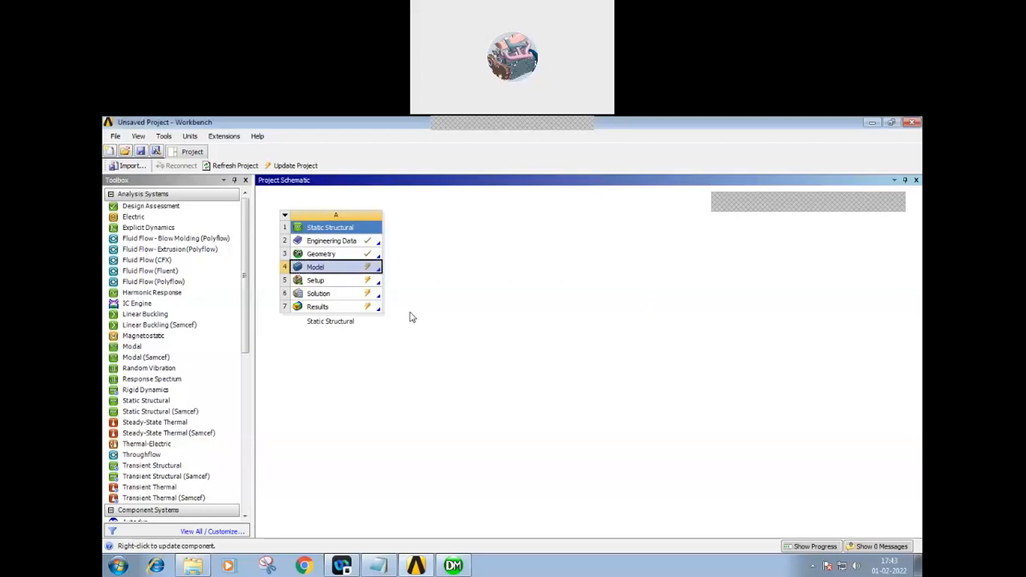
click(116, 136)
click(134, 149)
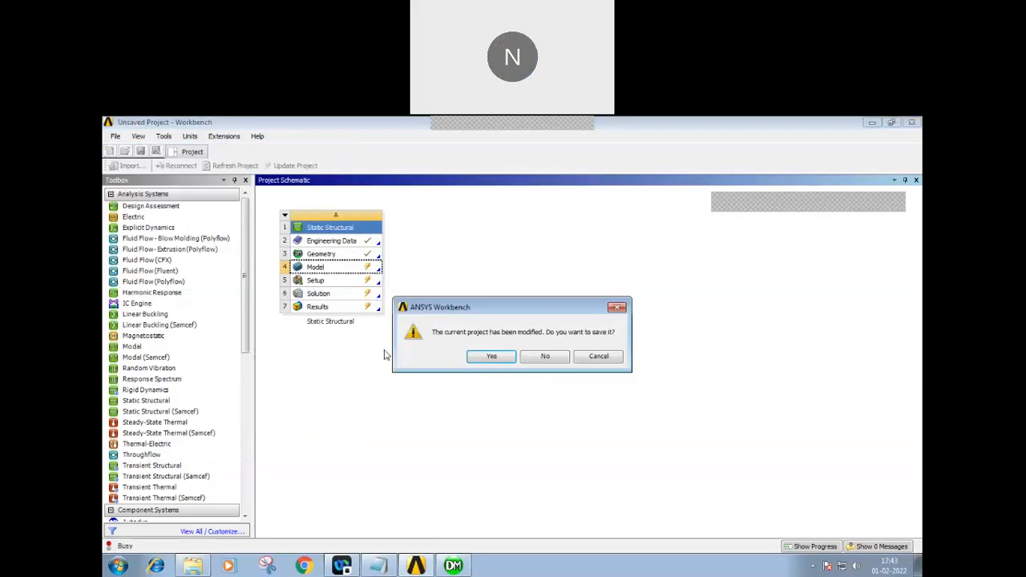
click(544, 357)
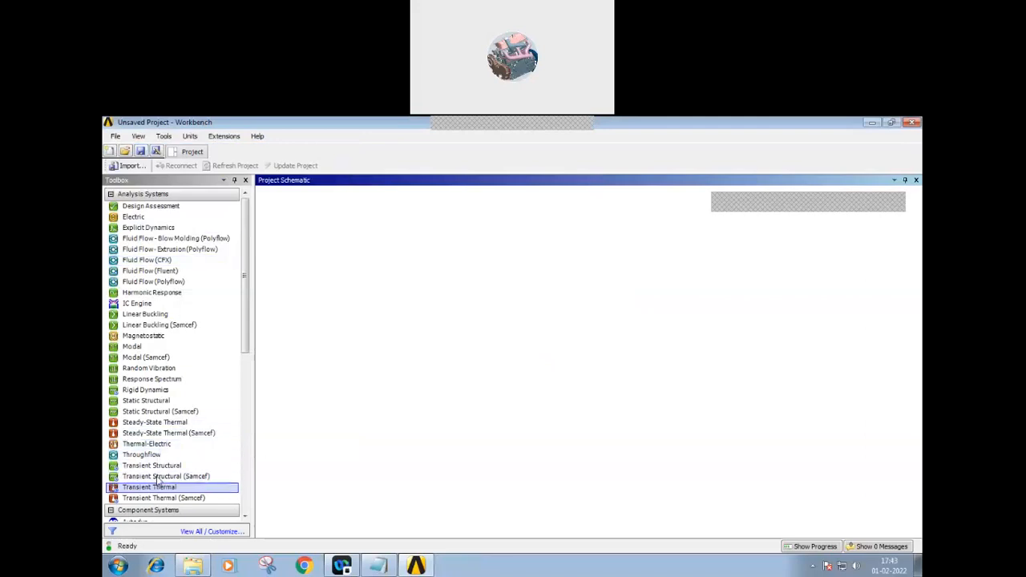
Add a Static Structural system to the empty project and set the project units to Metric (kg,m,s,°C,A,N,V).
double_click(148, 403)
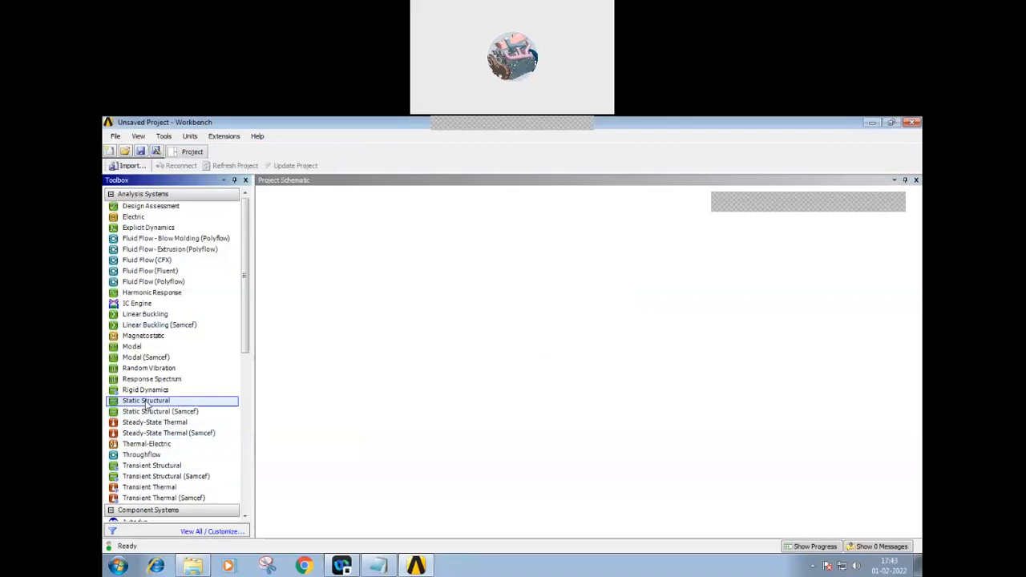
click(346, 367)
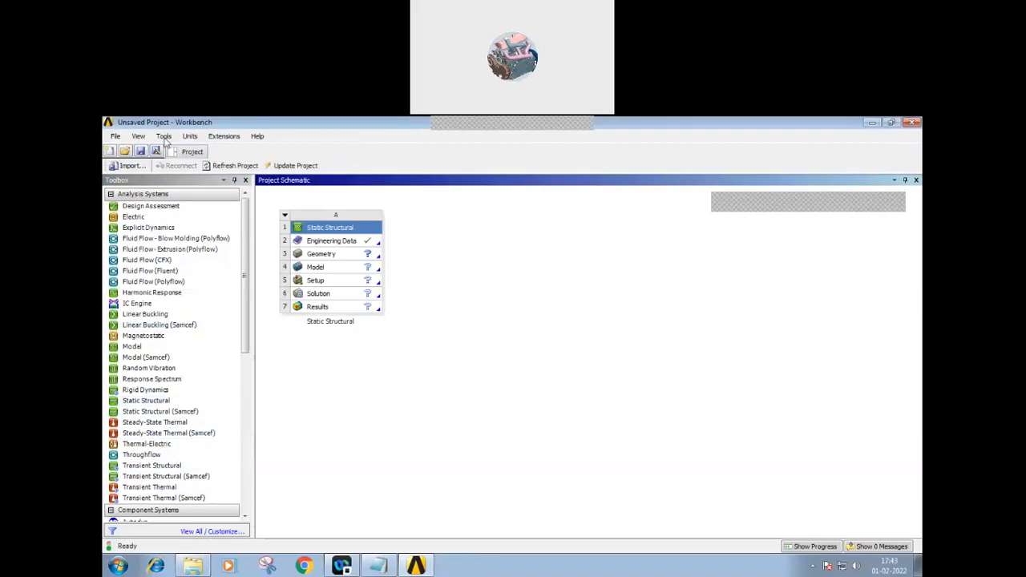
click(191, 137)
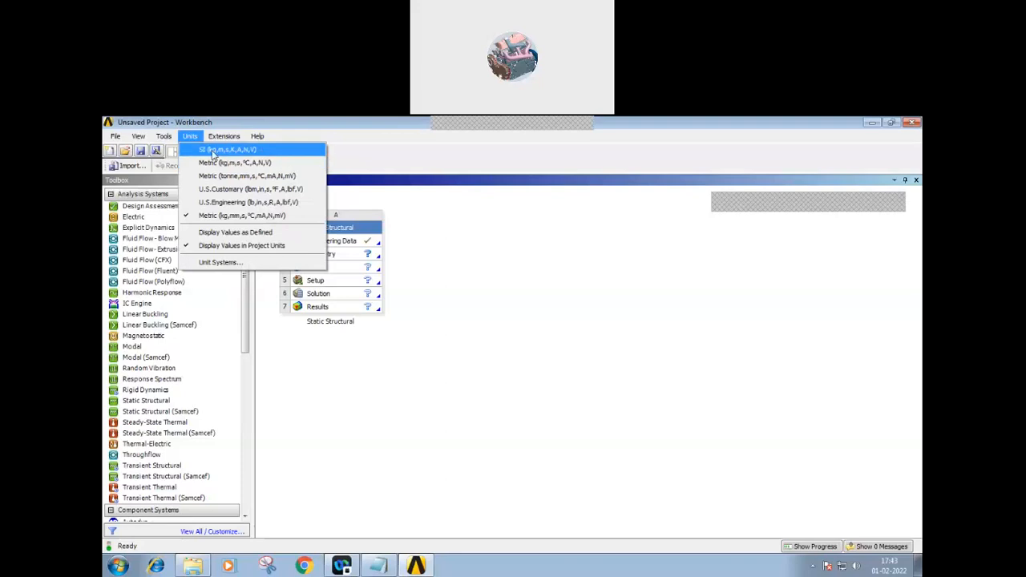
click(232, 162)
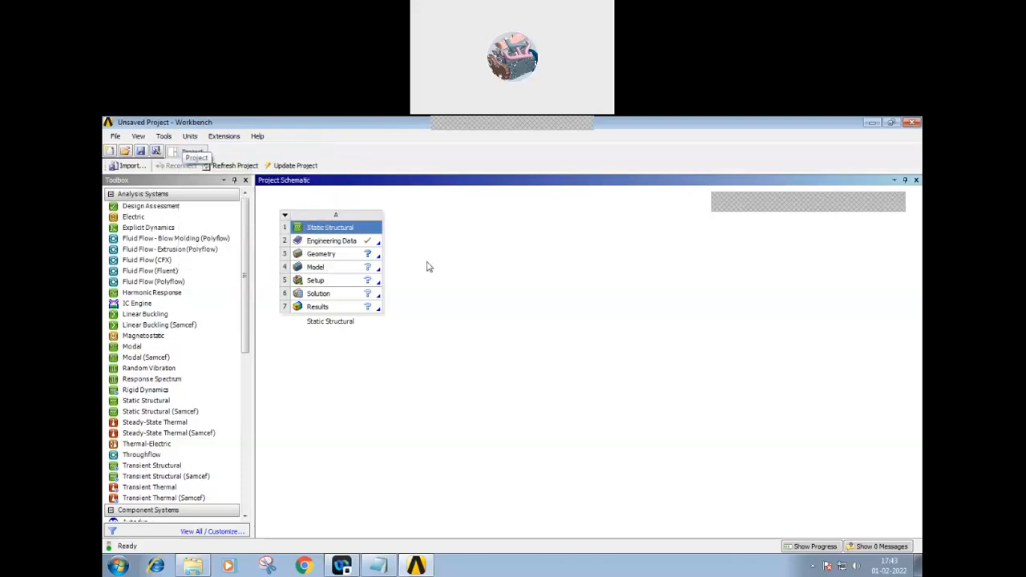
Import fly_crank_asm.stp from the D:\temp\bolt_pretension folder as the Static Structural system's geometry.
click(369, 254)
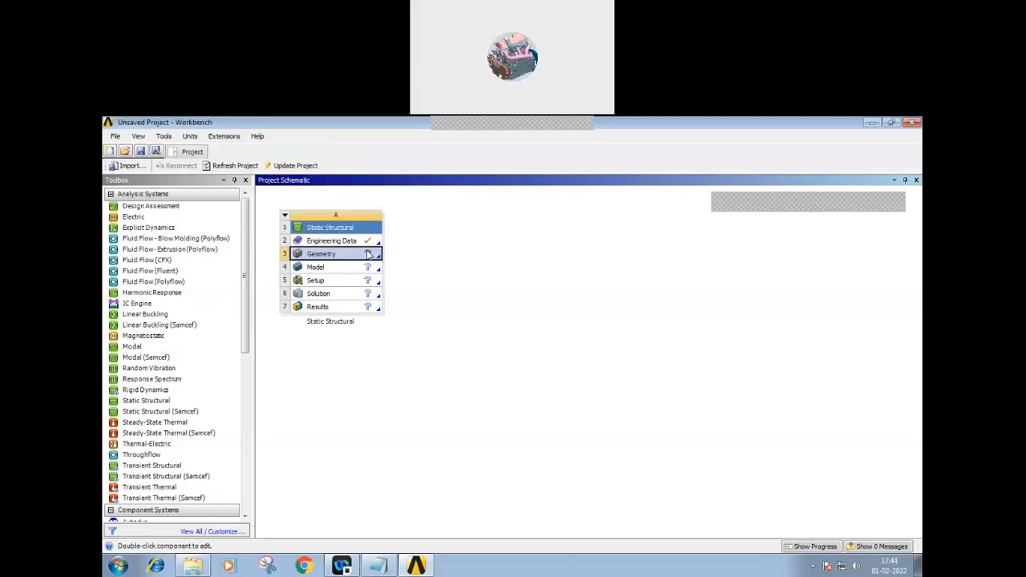
right_click(369, 254)
mouse_move(425, 271)
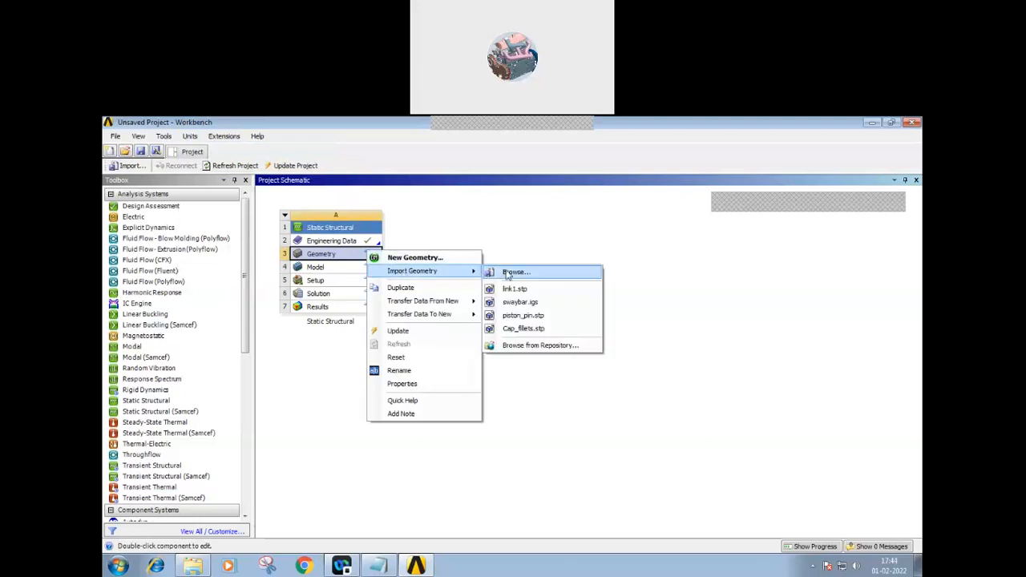
click(507, 273)
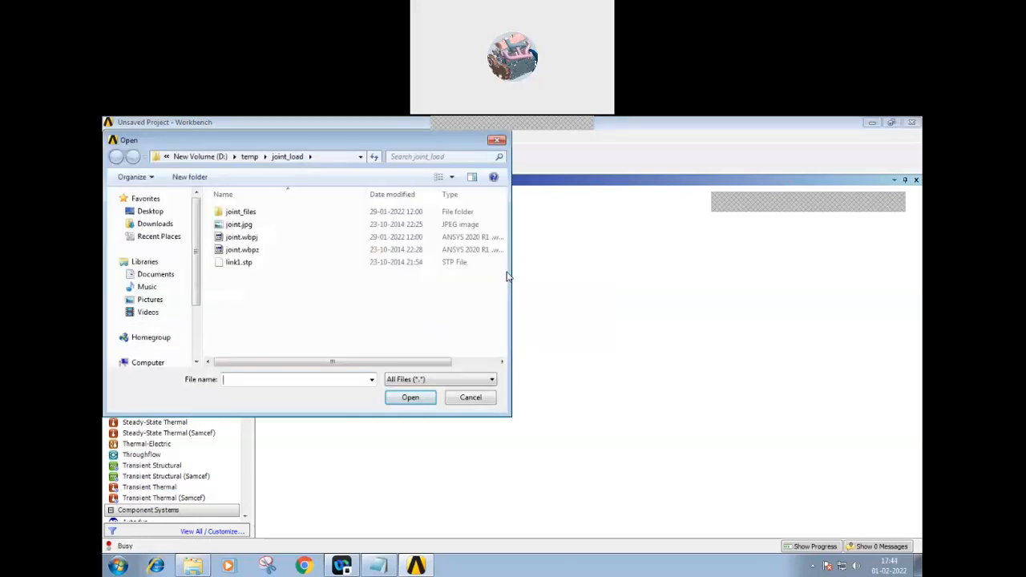
click(250, 157)
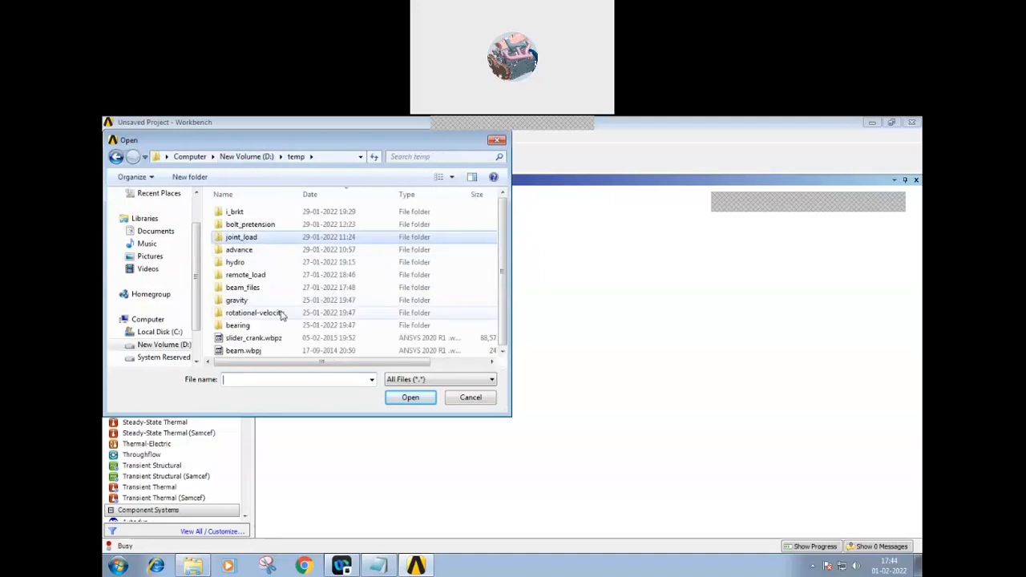
double_click(255, 225)
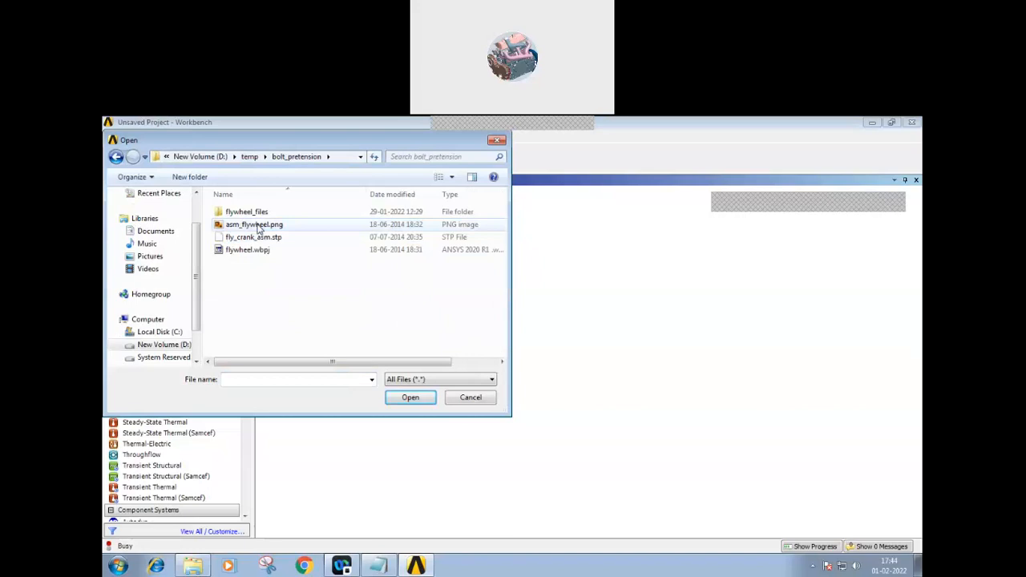
click(257, 249)
click(259, 239)
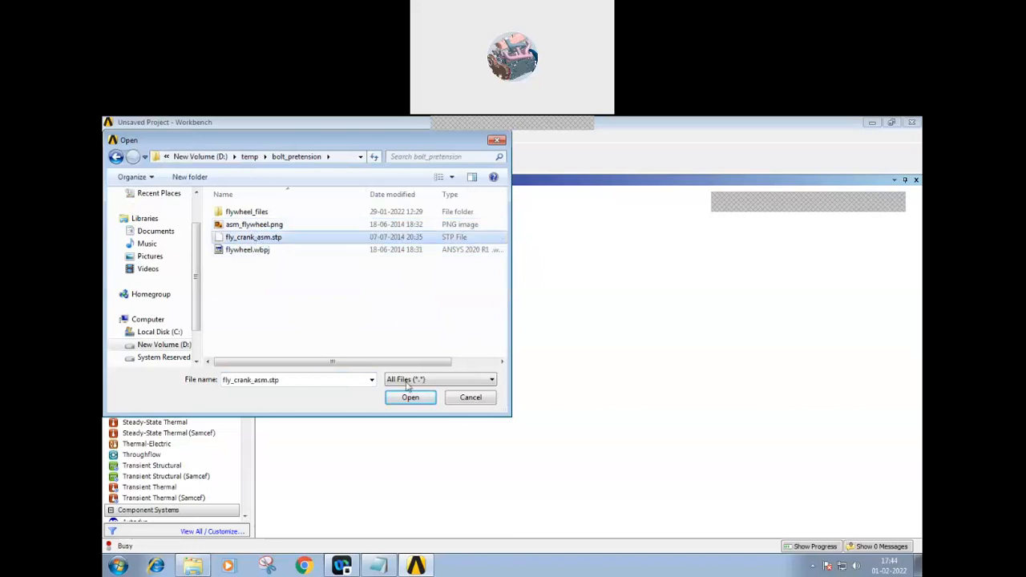
click(410, 397)
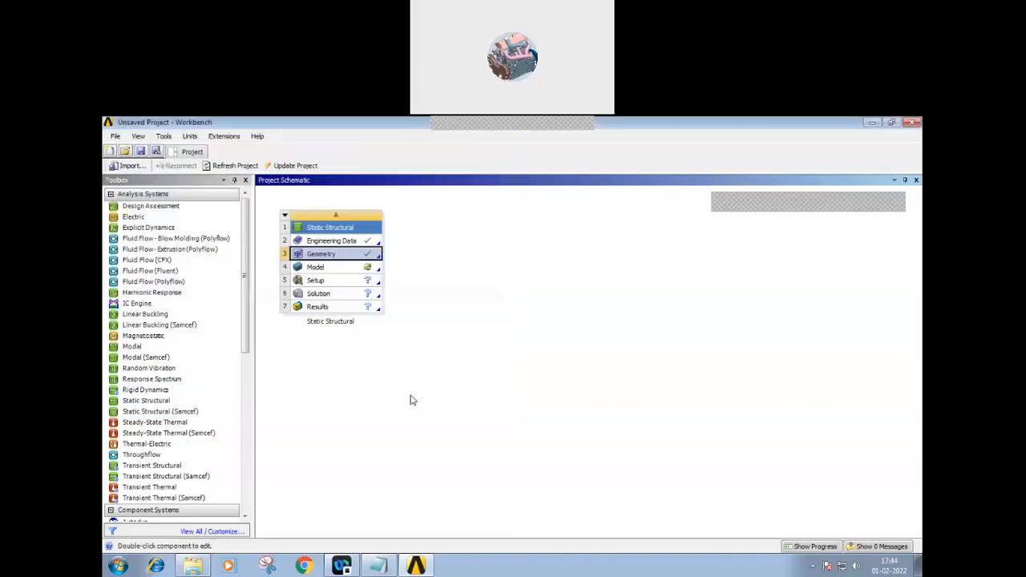
Open the Static Structural model in Mechanical and turn the flywheel assembly to show the crank shaft side.
double_click(367, 270)
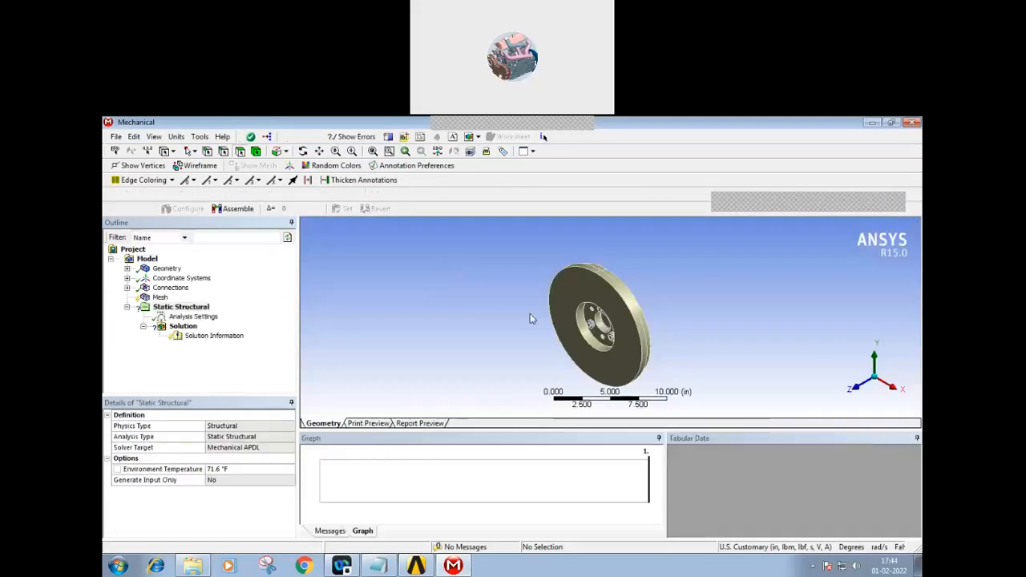
middle_drag(540, 332, 370, 318)
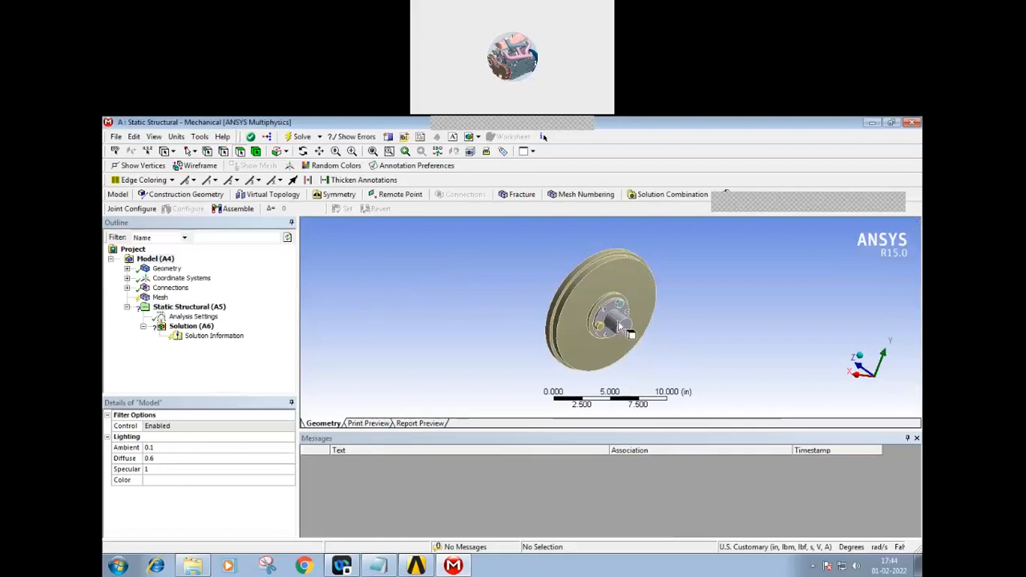
middle_drag(534, 327, 483, 319)
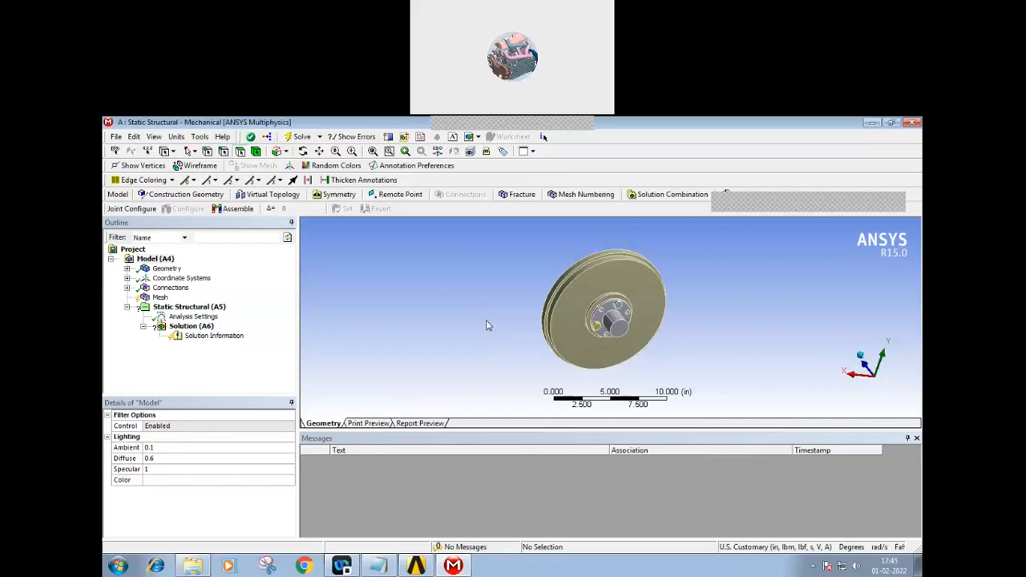
Insert a Bolt Pretension load under Static Structural and bring the bolts around the crank flange into close view.
right_click(192, 307)
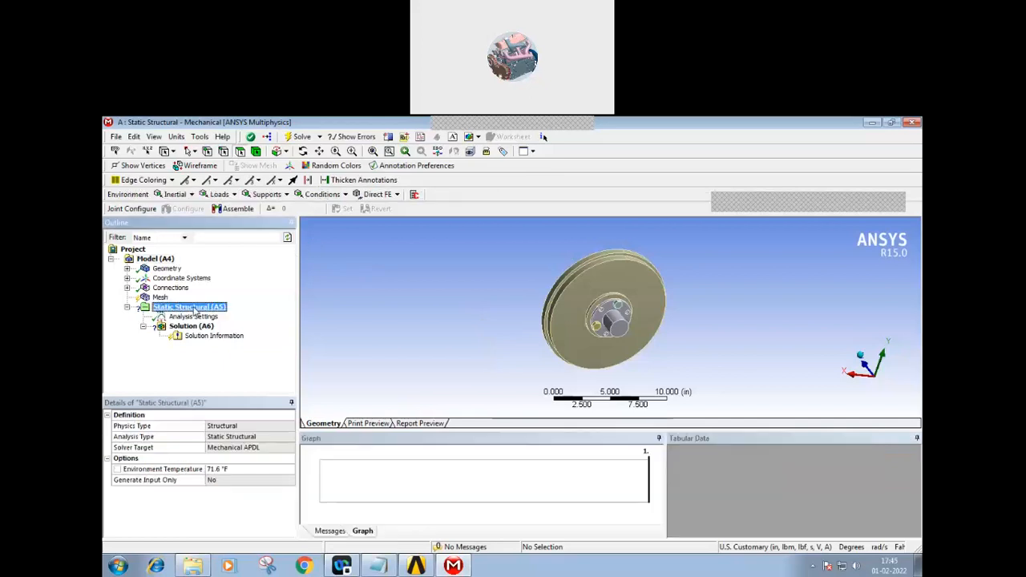
mouse_move(228, 315)
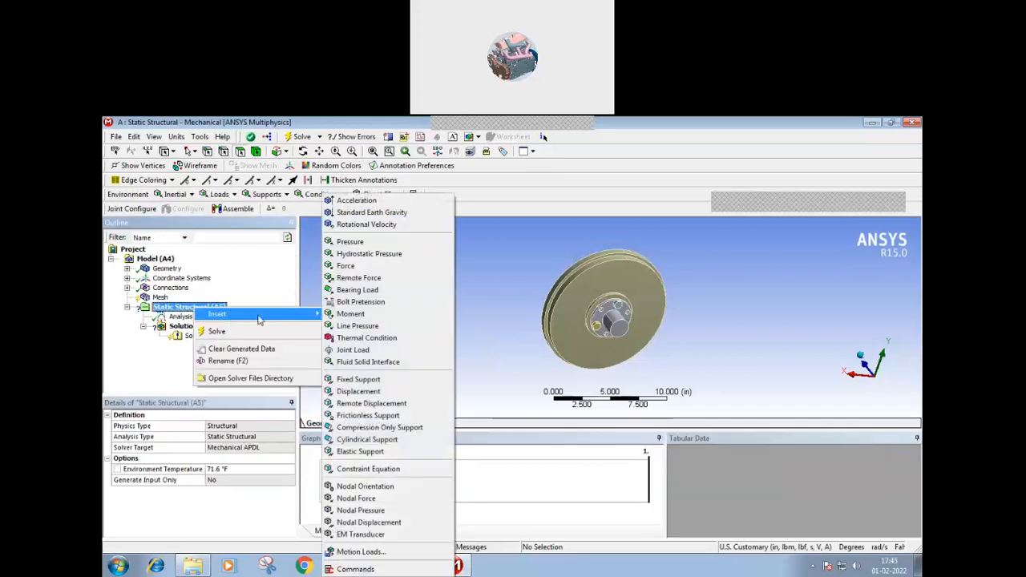
click(346, 302)
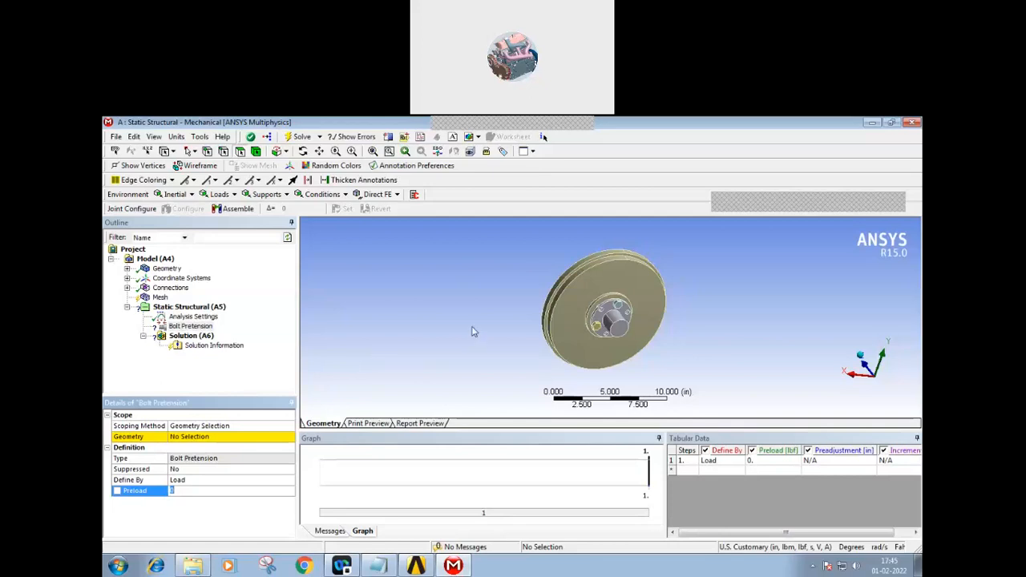
middle_drag(473, 332, 491, 349)
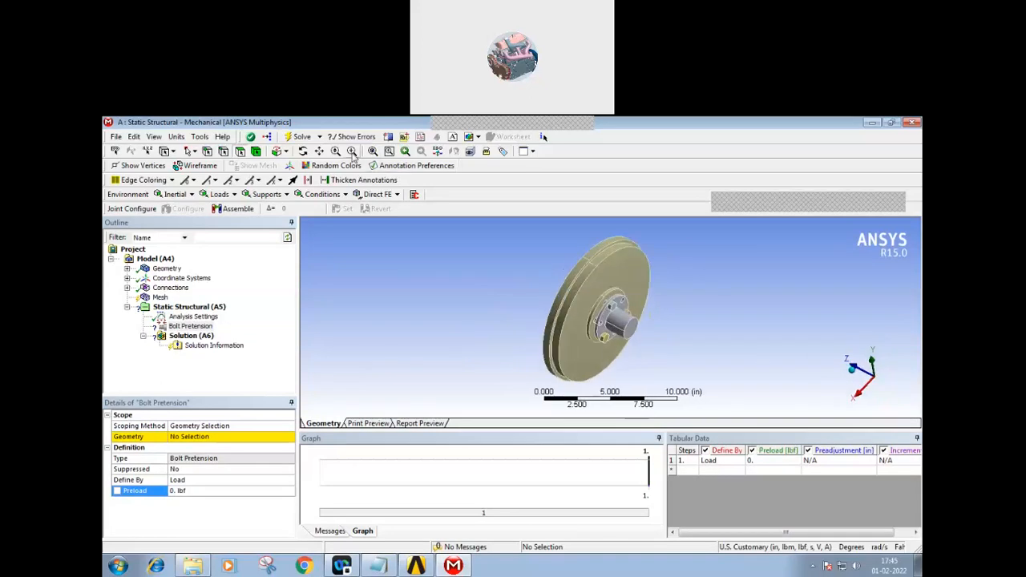
click(353, 152)
drag(575, 354, 641, 294)
mouse_move(511, 304)
middle_down()
mouse_move(518, 310)
mouse_move(513, 302)
middle_up()
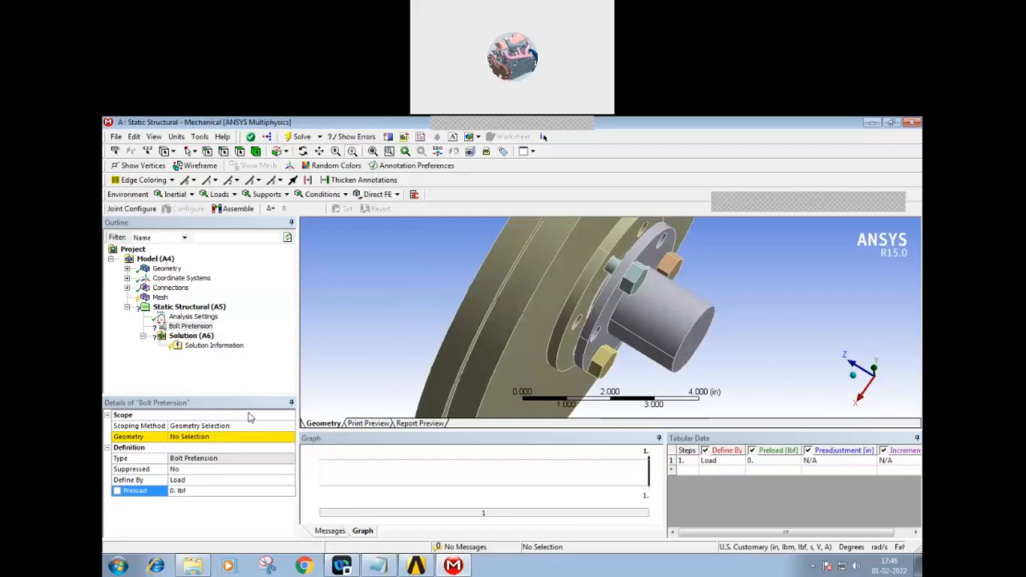
Add a Fixed Support on the flywheel's large flat face on the side opposite the crank shaft.
right_click(186, 308)
mouse_move(213, 319)
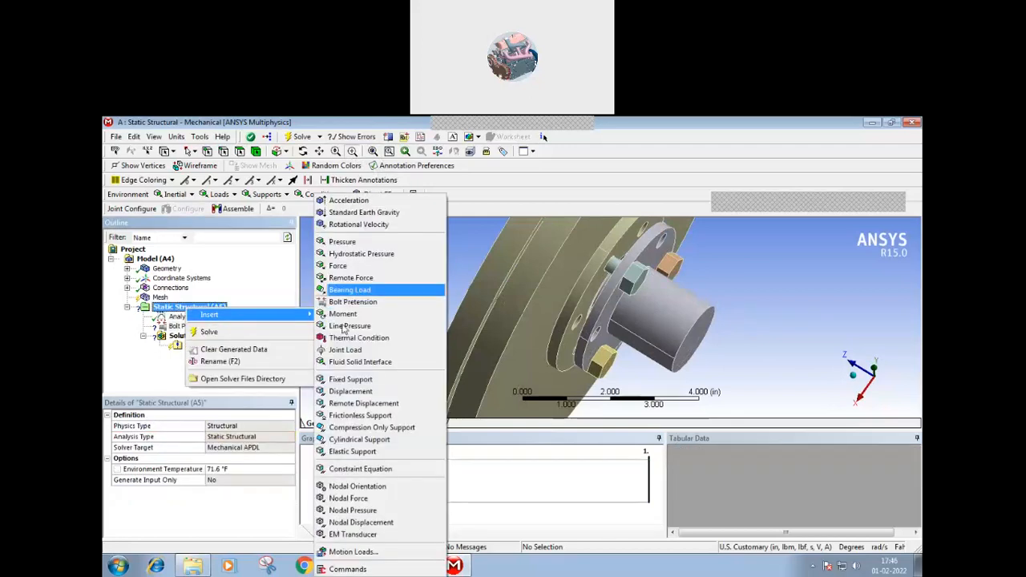
click(343, 384)
middle_drag(388, 315, 414, 326)
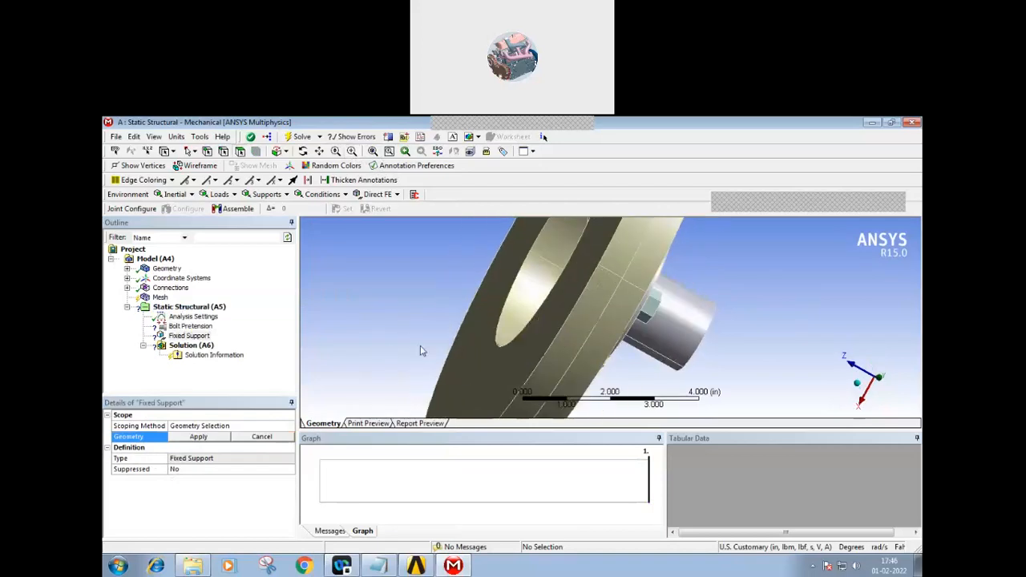
click(477, 394)
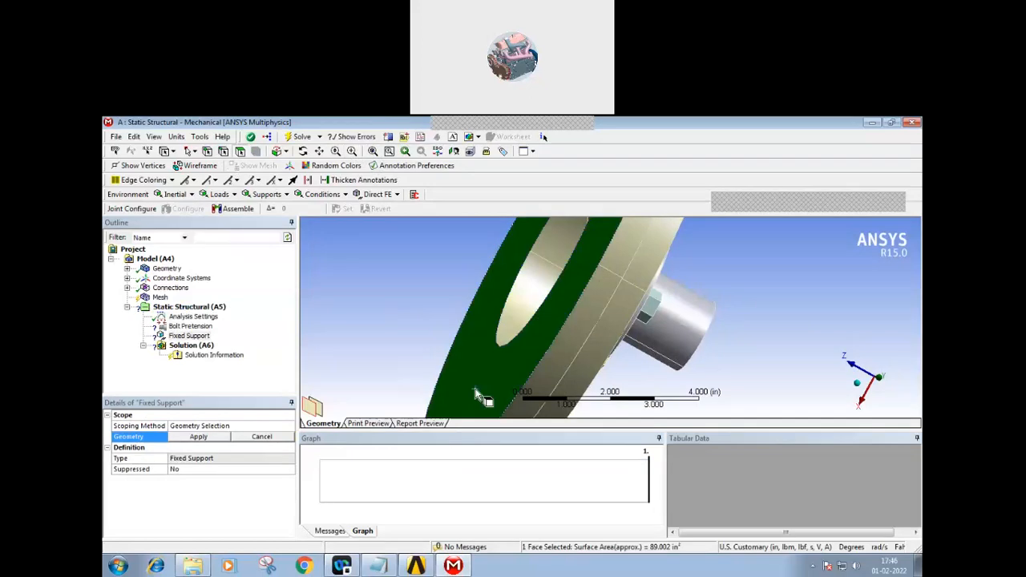
click(212, 438)
Examine the bolted joint between the flywheel and the crank flange from several angles.
middle_drag(414, 371, 374, 353)
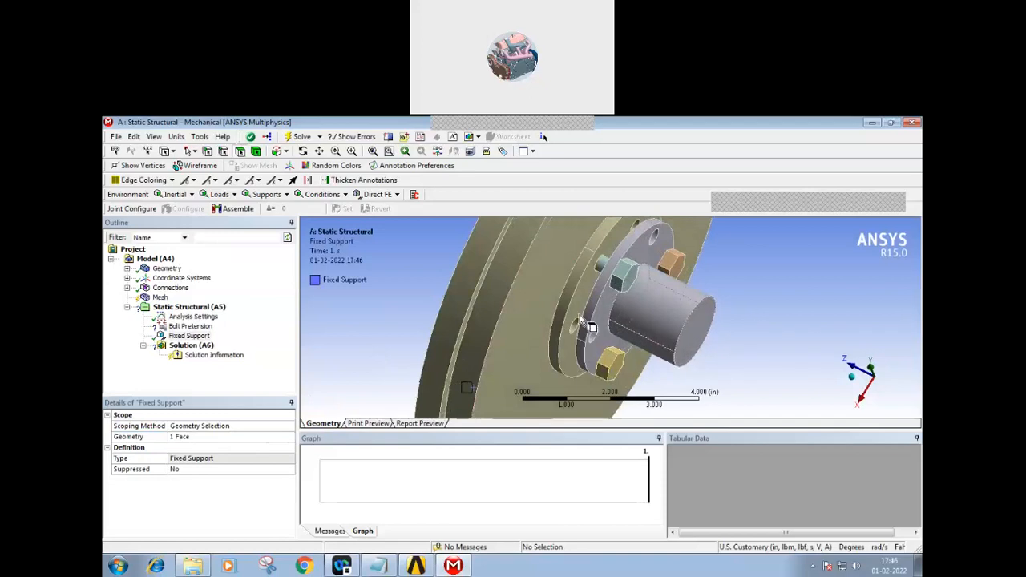
middle_drag(440, 291, 431, 299)
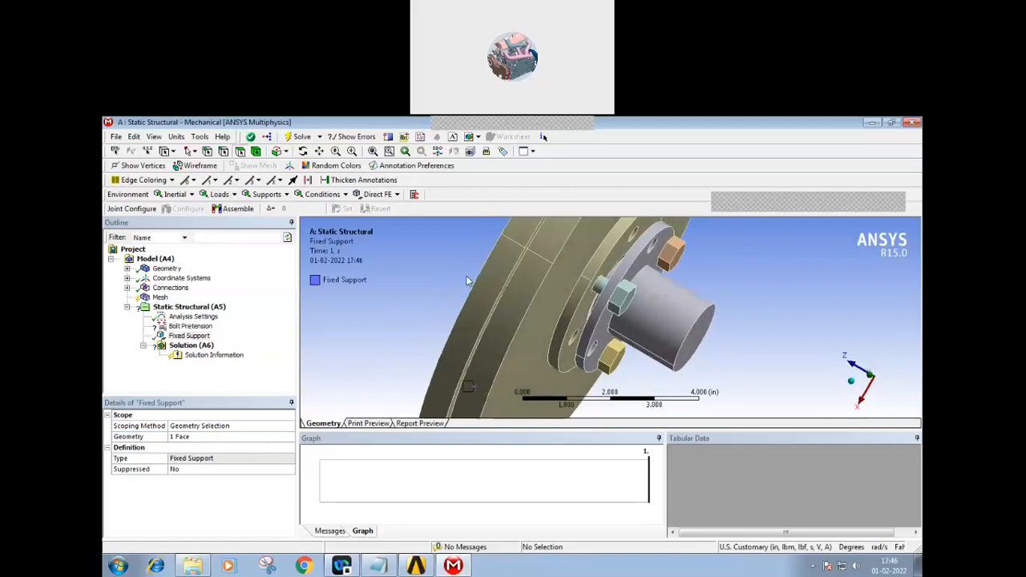
middle_drag(468, 386, 466, 386)
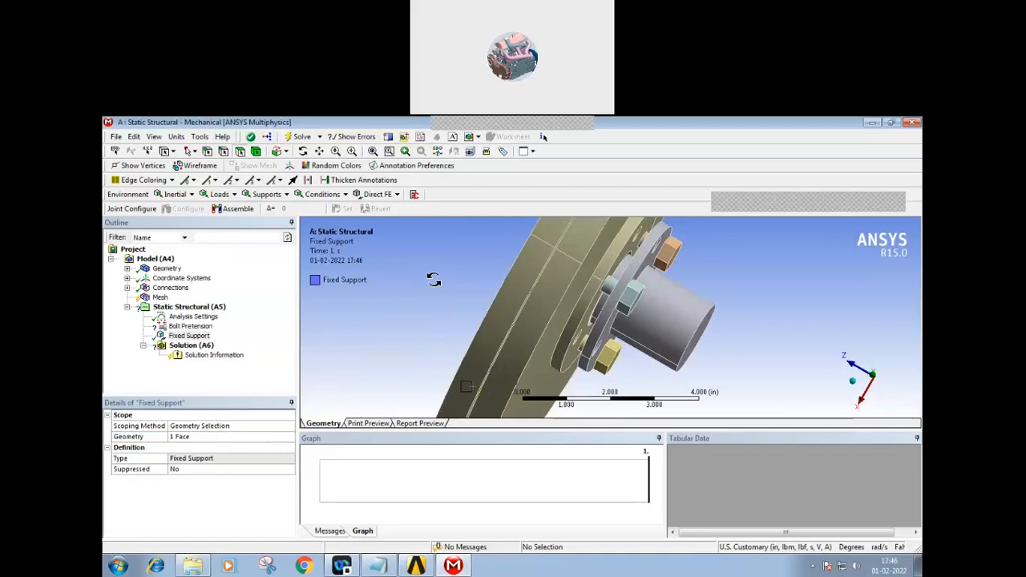
middle_drag(434, 279, 434, 279)
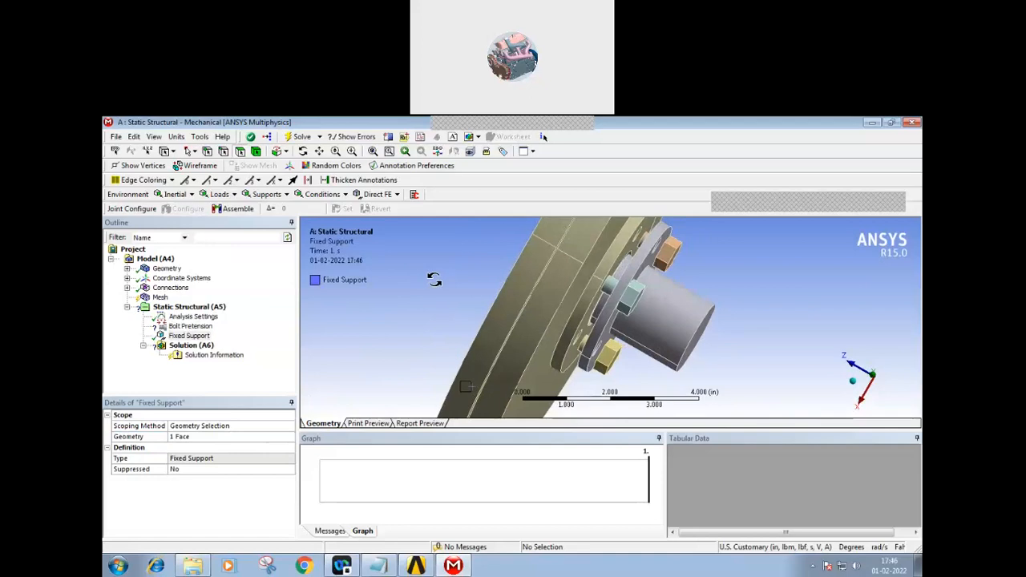
middle_drag(434, 279, 435, 279)
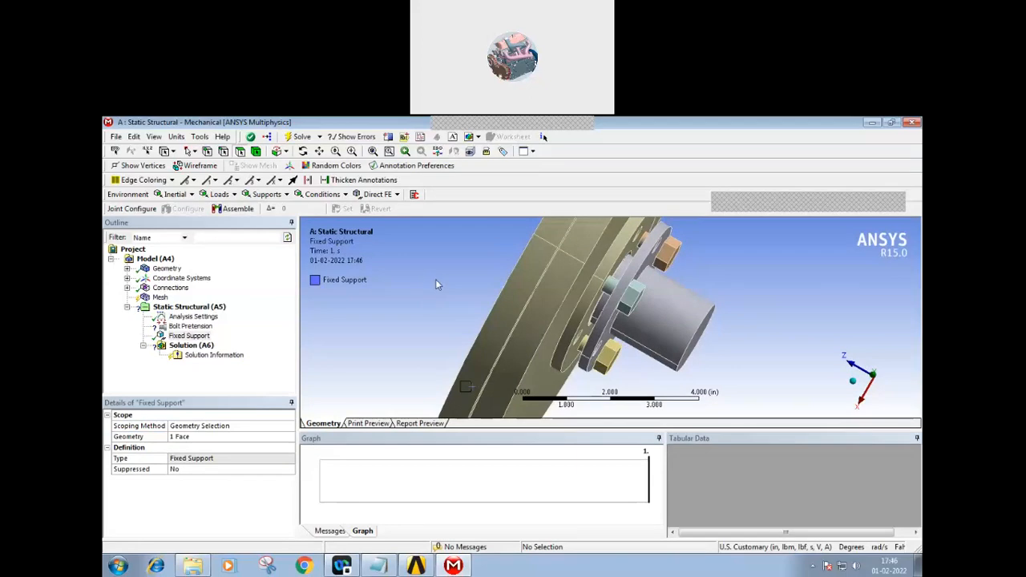
middle_drag(414, 311, 416, 312)
middle_drag(476, 288, 419, 320)
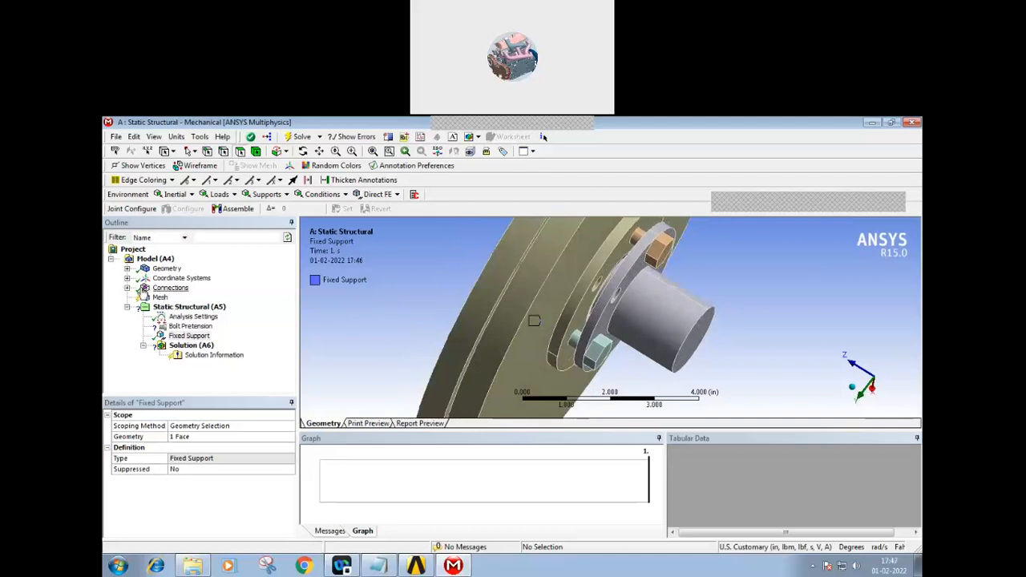
List the contacts under Connections and examine the first entry, Contact Region, in the model.
click(126, 288)
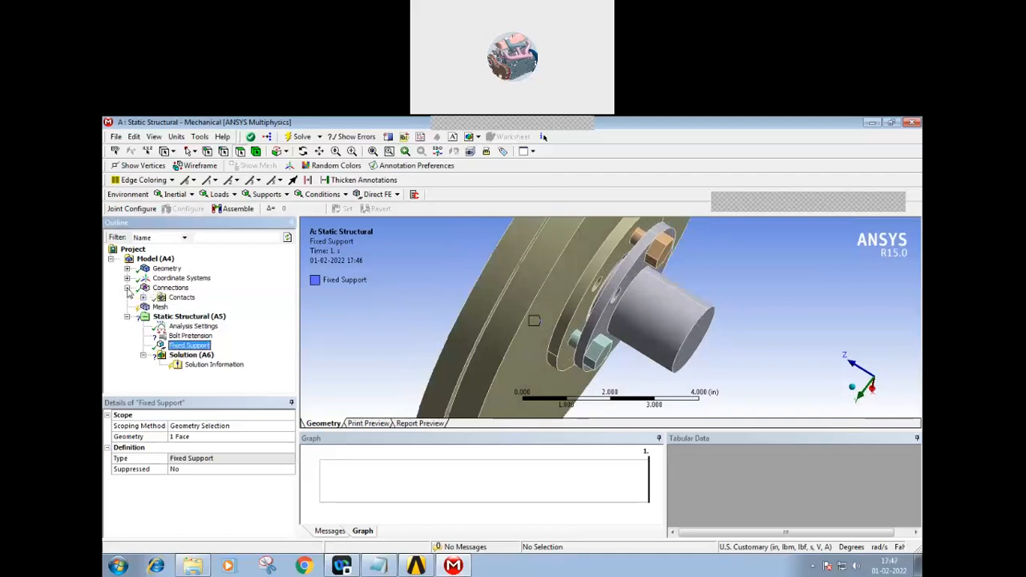
click(143, 298)
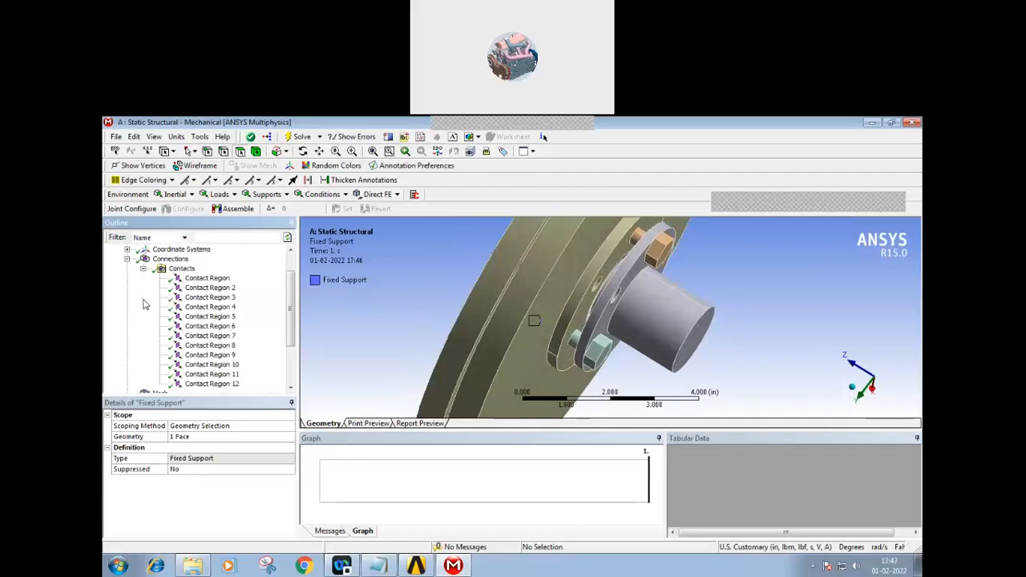
mouse_move(291, 329)
mouse_down()
mouse_move(290, 319)
mouse_move(289, 357)
mouse_move(288, 344)
mouse_up()
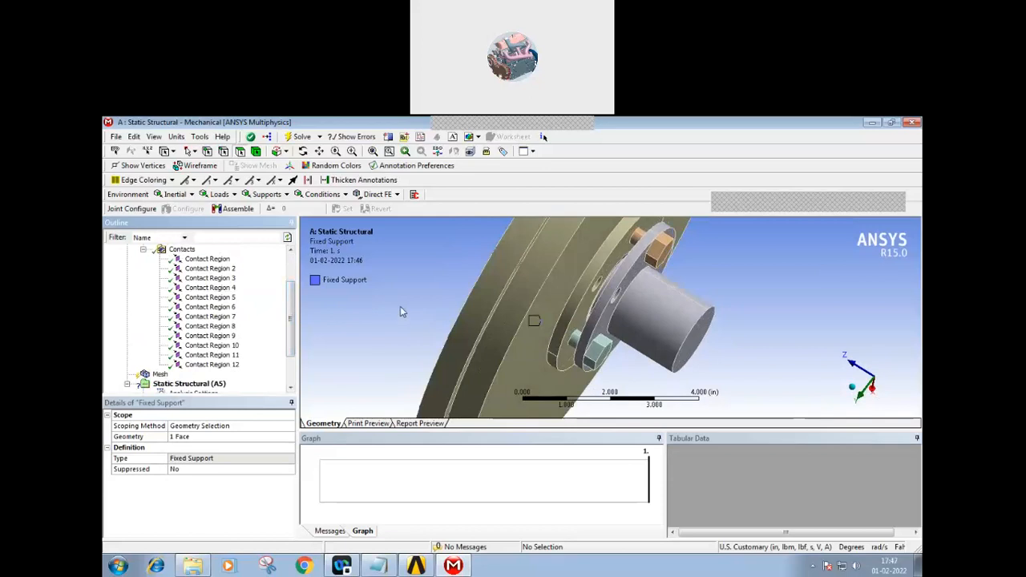
mouse_move(400, 306)
middle_down()
mouse_move(428, 328)
mouse_move(395, 323)
middle_up()
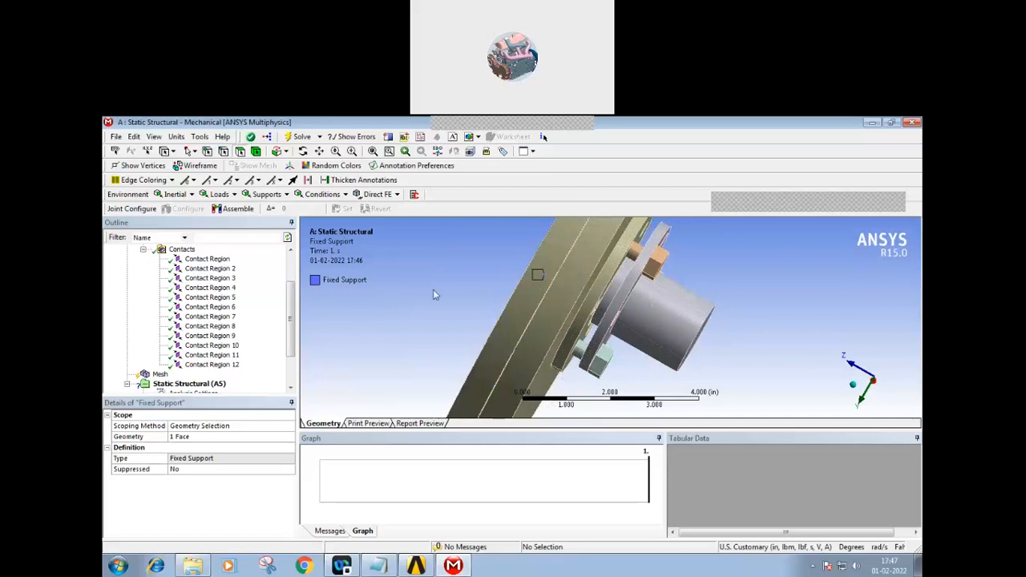
click(210, 261)
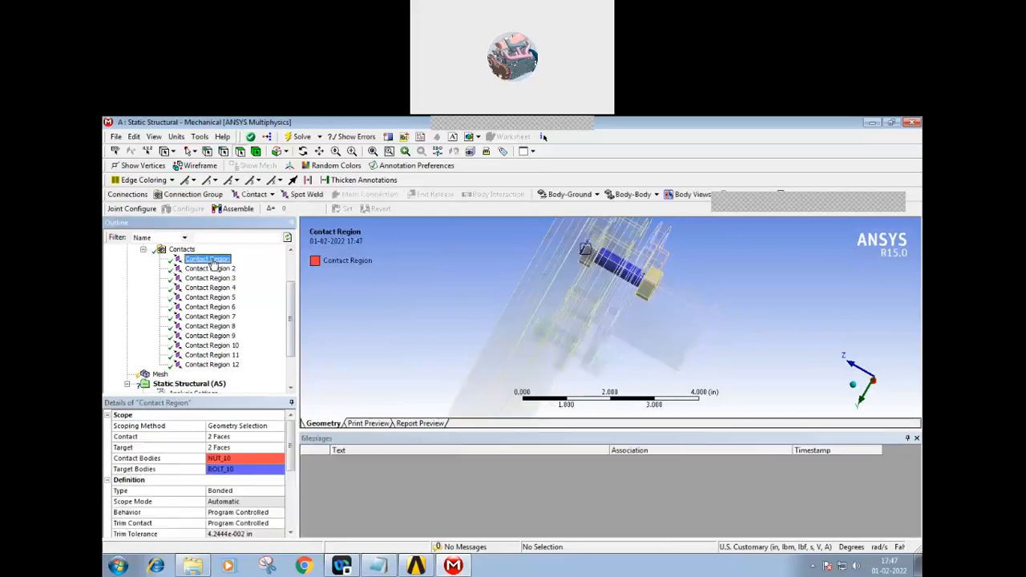
middle_drag(462, 317, 356, 293)
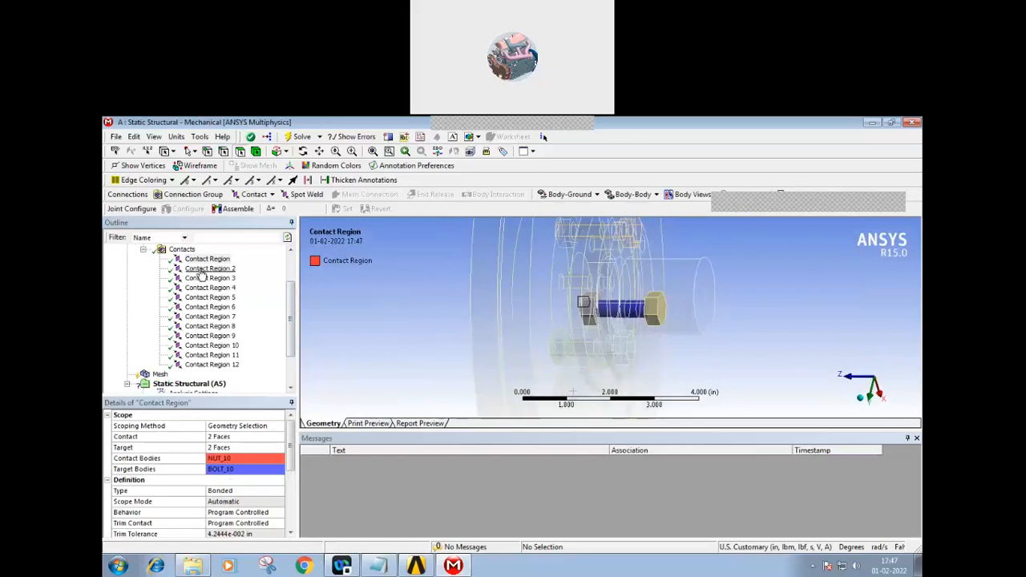
Examine the contact and target faces of Contact Region 2 from both sides of the flywheel.
click(202, 270)
middle_drag(455, 280, 390, 393)
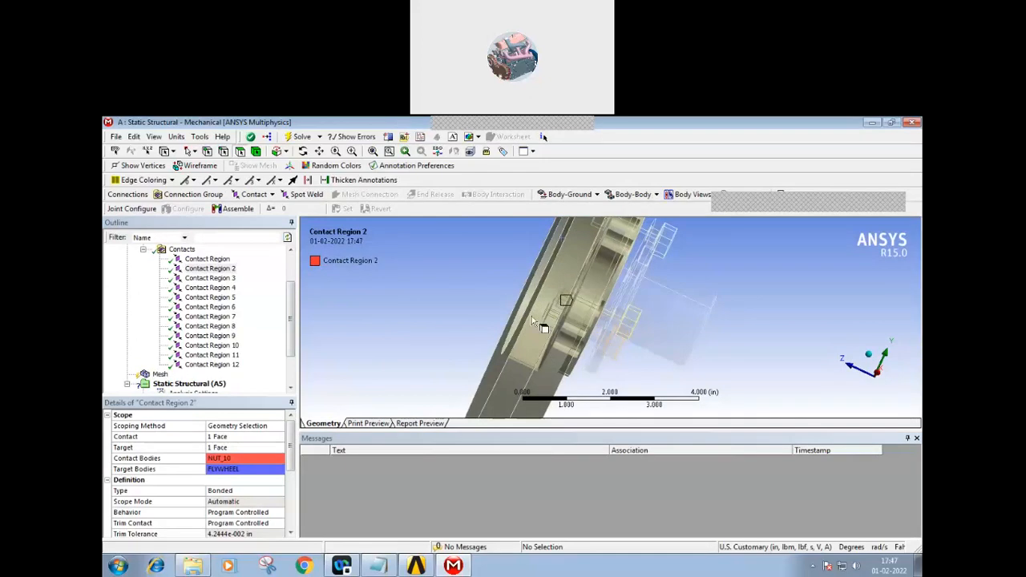
middle_drag(414, 380, 344, 381)
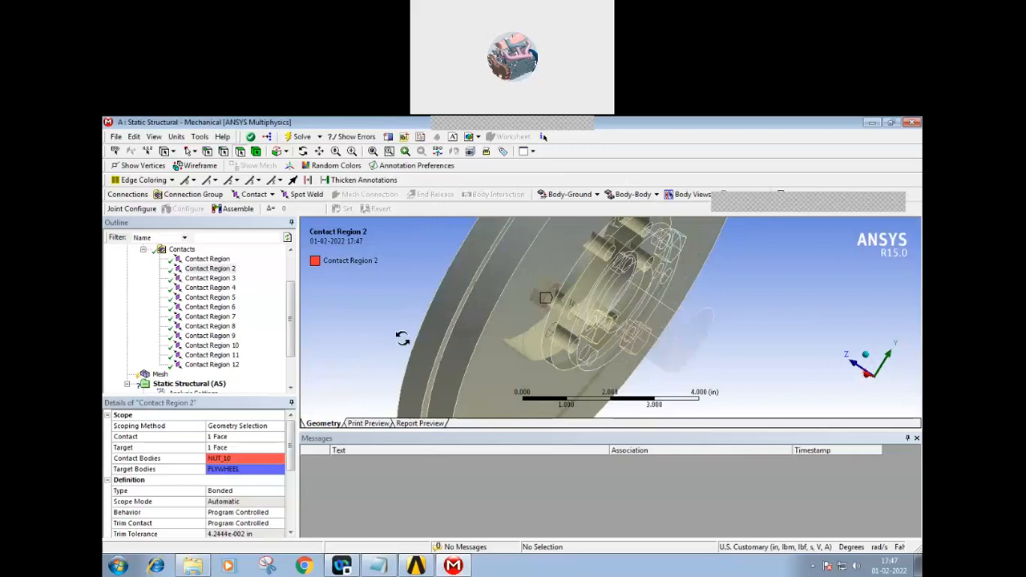
middle_drag(401, 340, 510, 346)
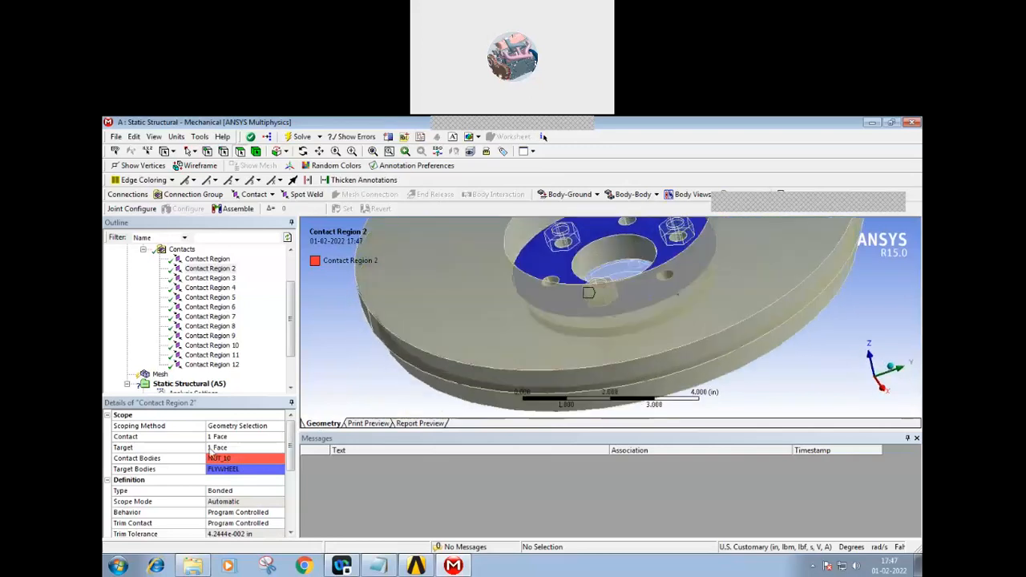